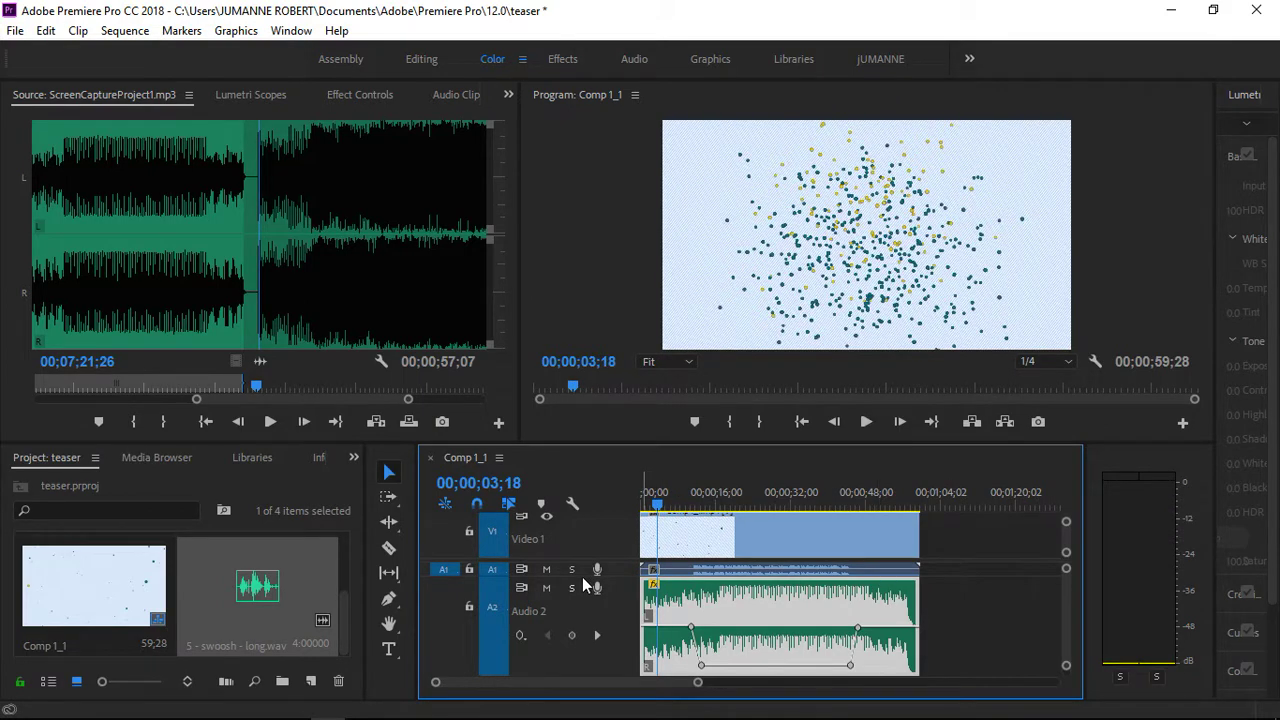
# Play back the opening particle animation of the Comp 1_1 sequence from its start
pyautogui.moveTo(657, 506); pyautogui.dragTo(665, 508)
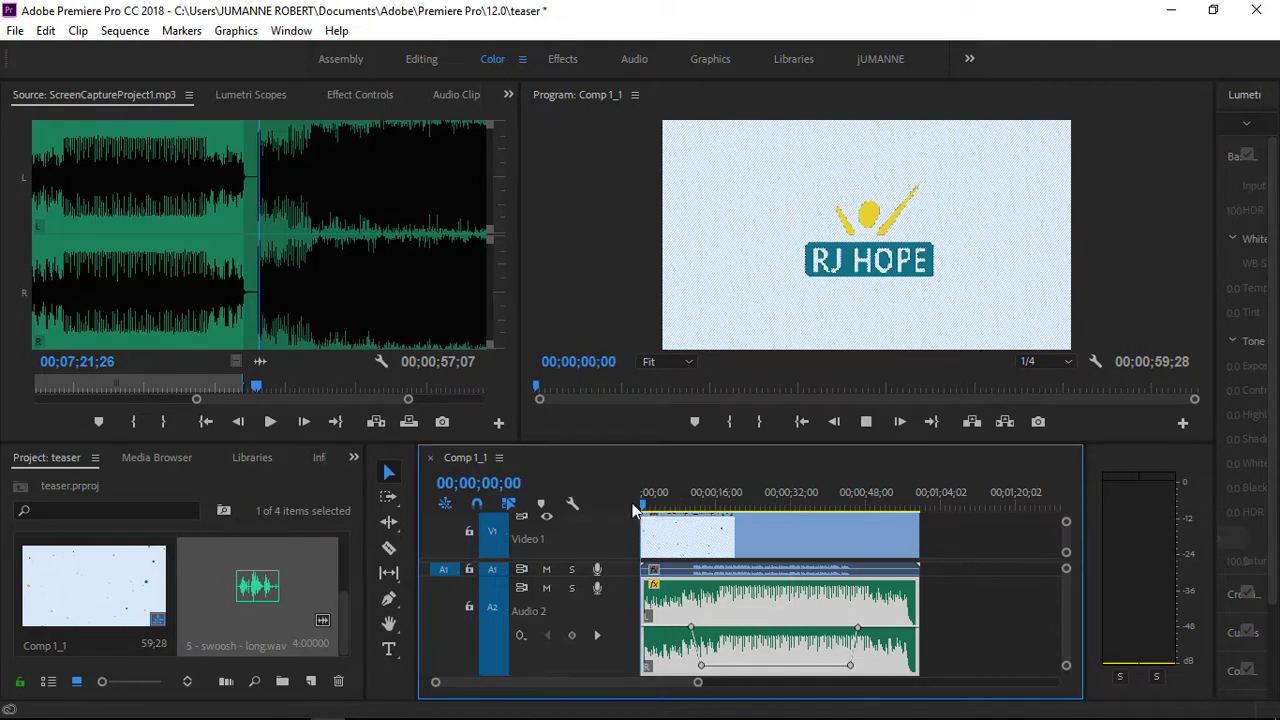
pyautogui.press('space')
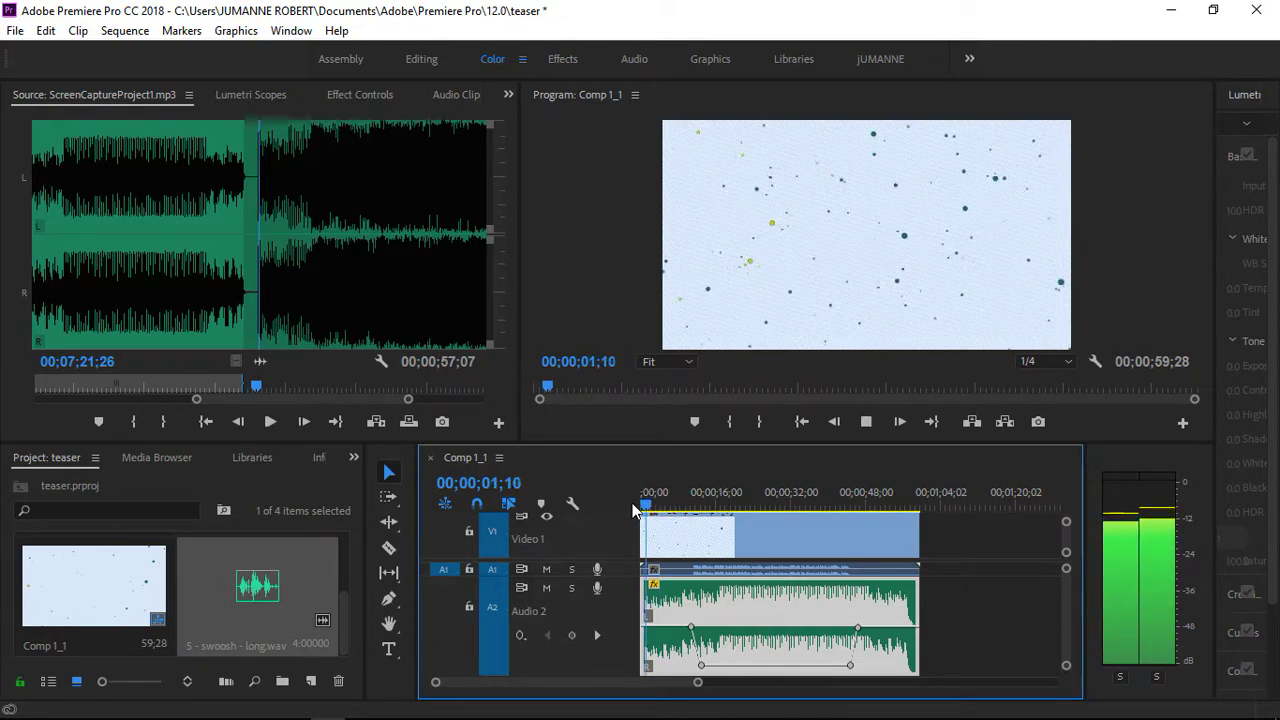
pyautogui.press('space')
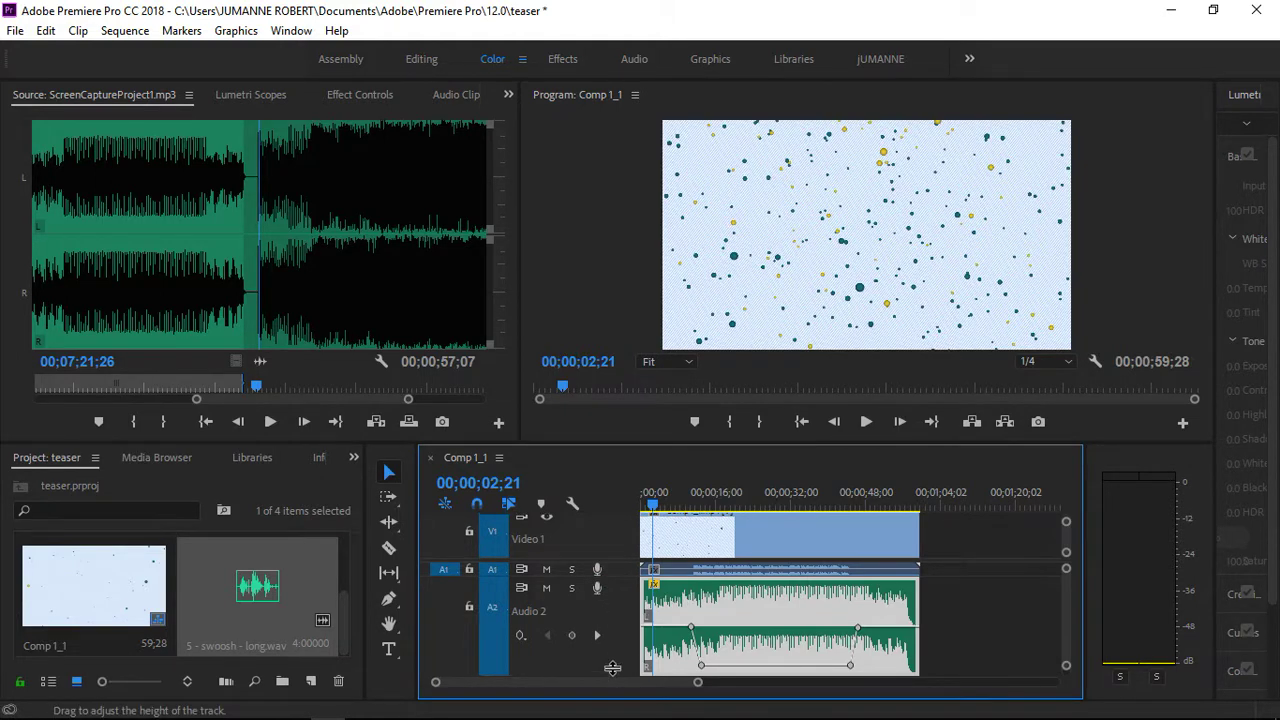
# Reduce the Audio 2 track's height and place 5 - swoosh - long.wav on track A3 at 00;00;03;09
pyautogui.moveTo(612, 668); pyautogui.dragTo(624, 605)
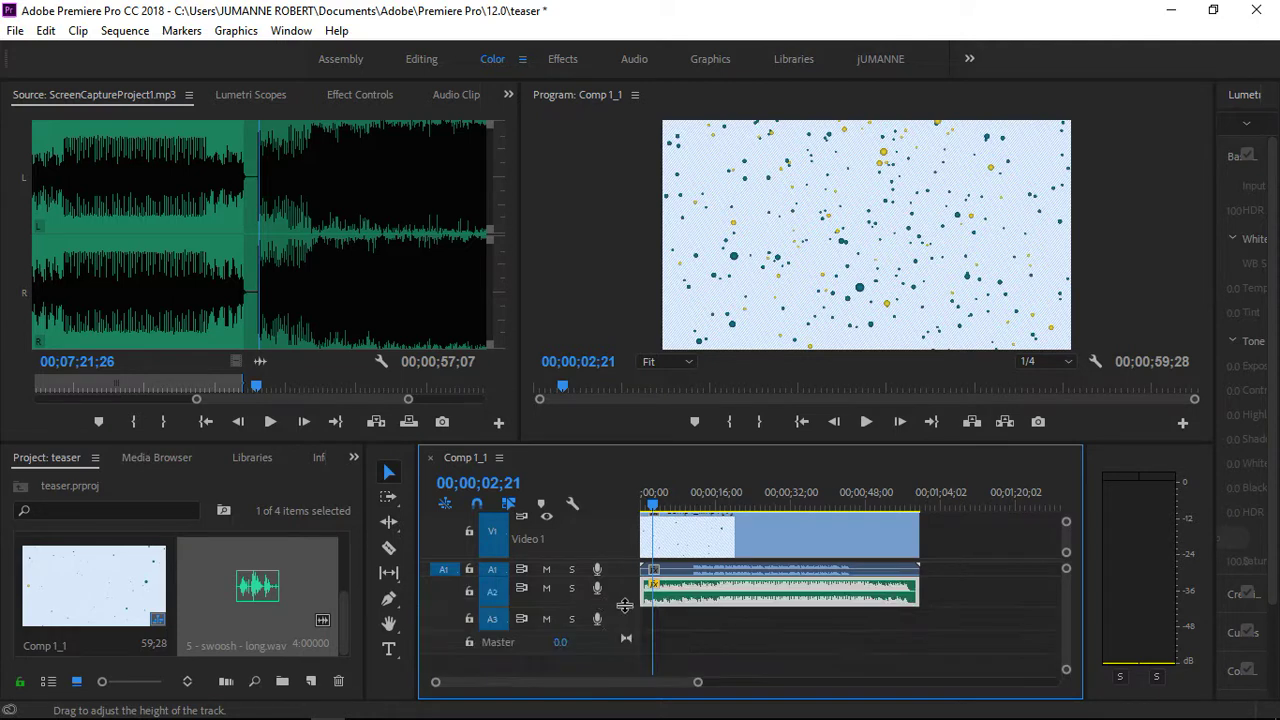
pyautogui.moveTo(652, 505); pyautogui.dragTo(655, 506)
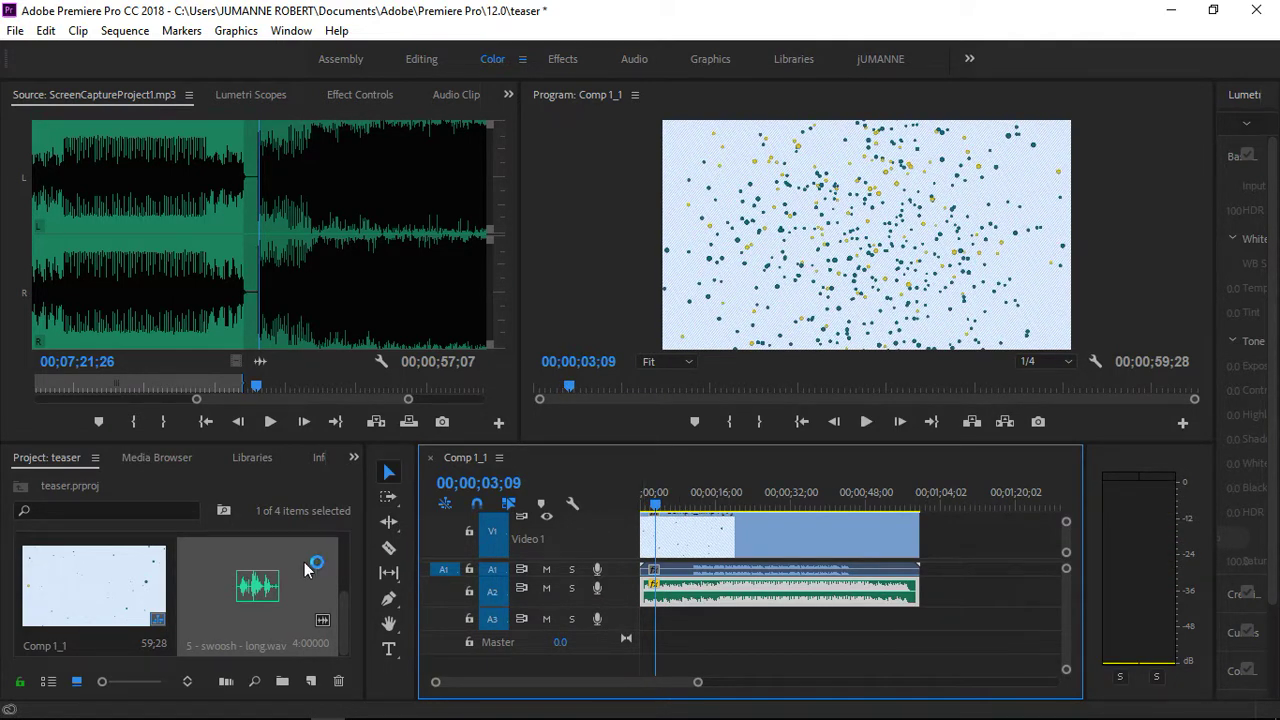
pyautogui.moveTo(272, 578); pyautogui.dragTo(663, 628)
# Play back the logo reveal to check the timing of the swoosh sound on track A3
pyautogui.press('space')
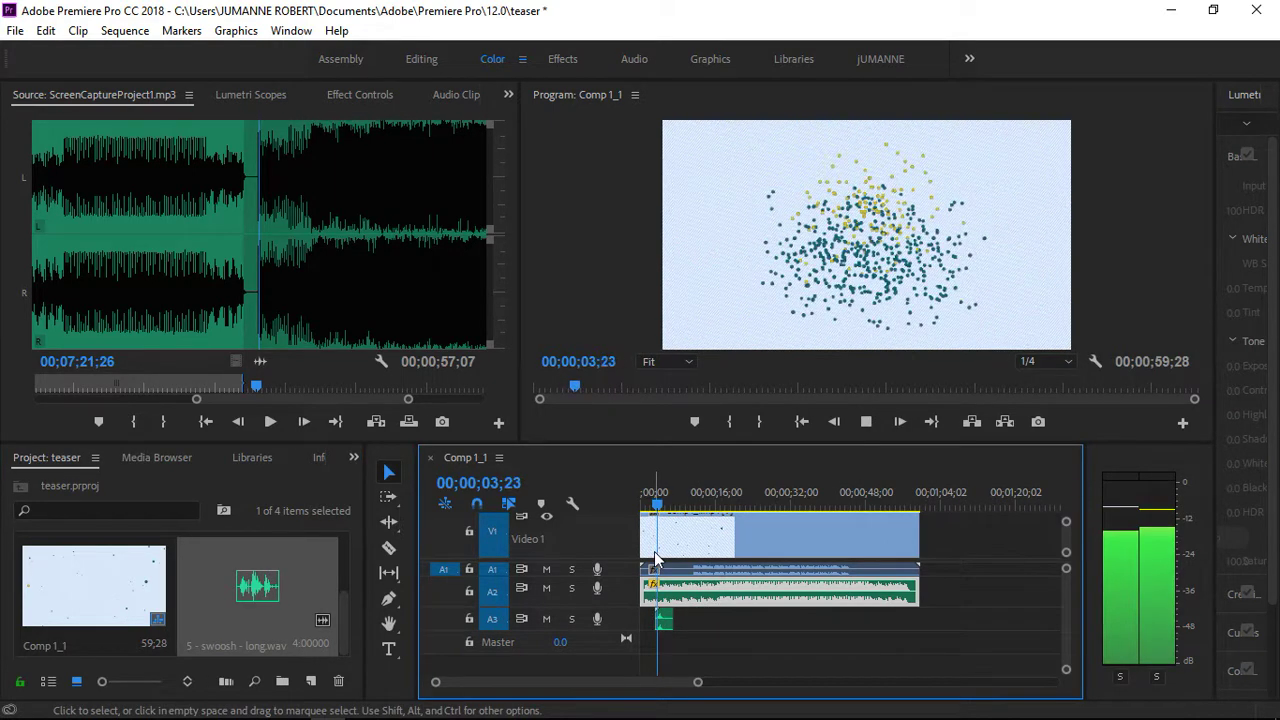
pyautogui.press('space')
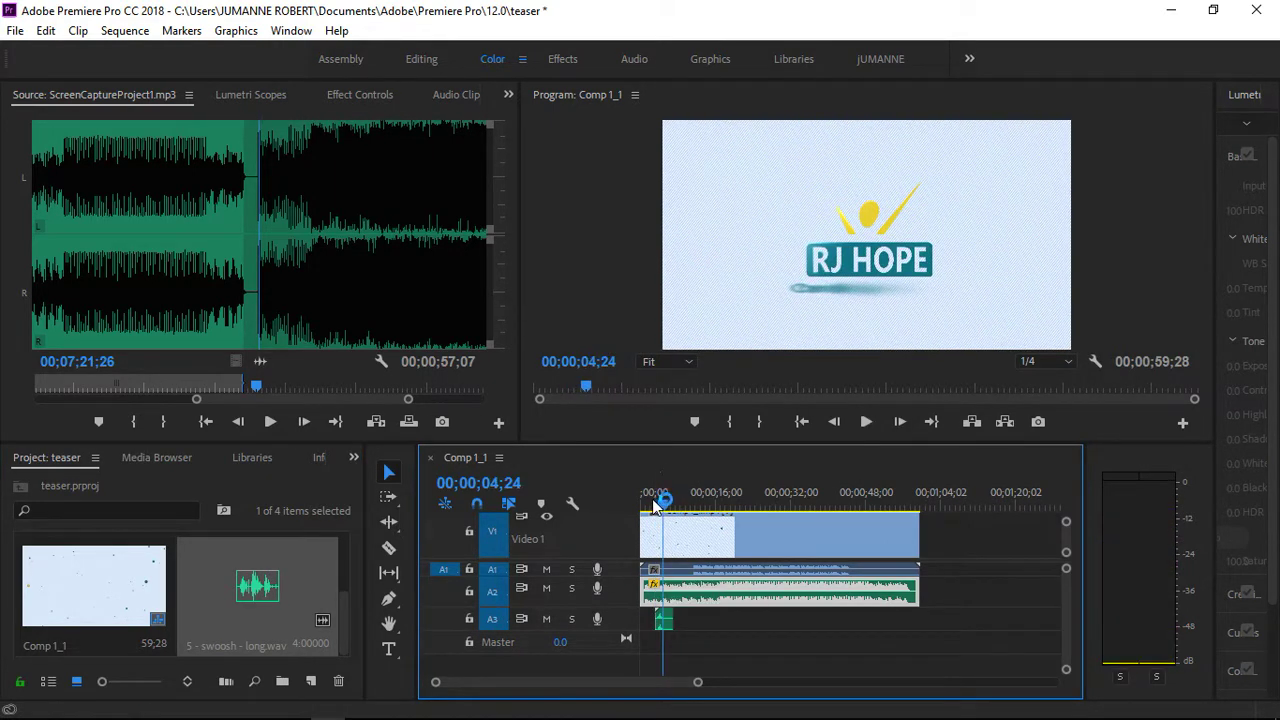
pyautogui.moveTo(667, 510); pyautogui.dragTo(651, 510)
pyautogui.press('space')
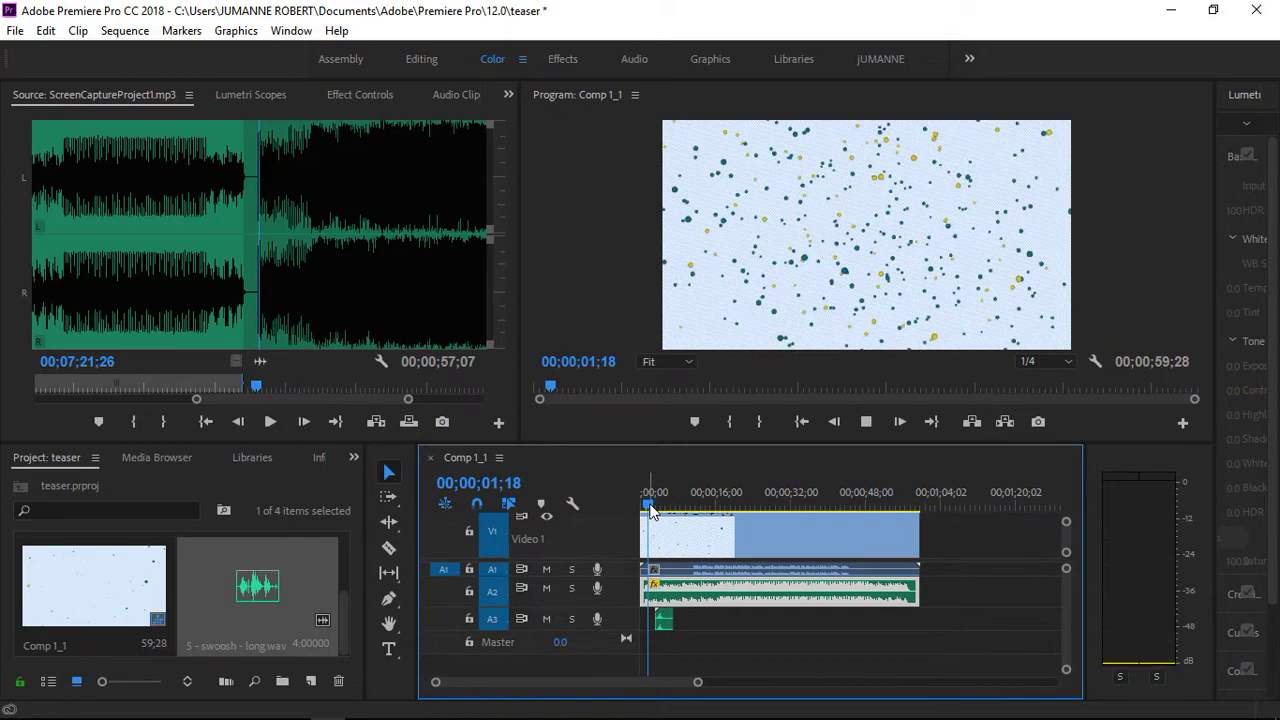
pyautogui.press('space')
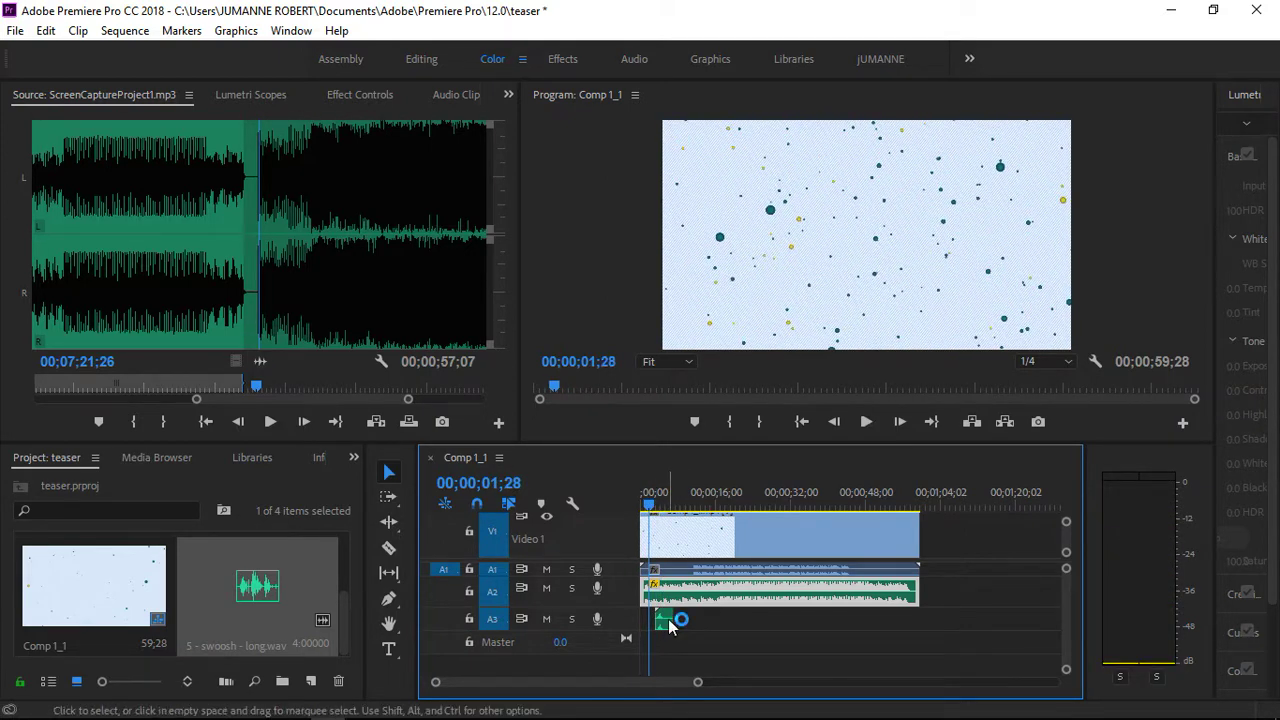
# Move the swoosh clip on track A3 earlier to start at about 00;00;01;28, and play back the logo reveal
pyautogui.click(668, 621)
pyautogui.press('space')
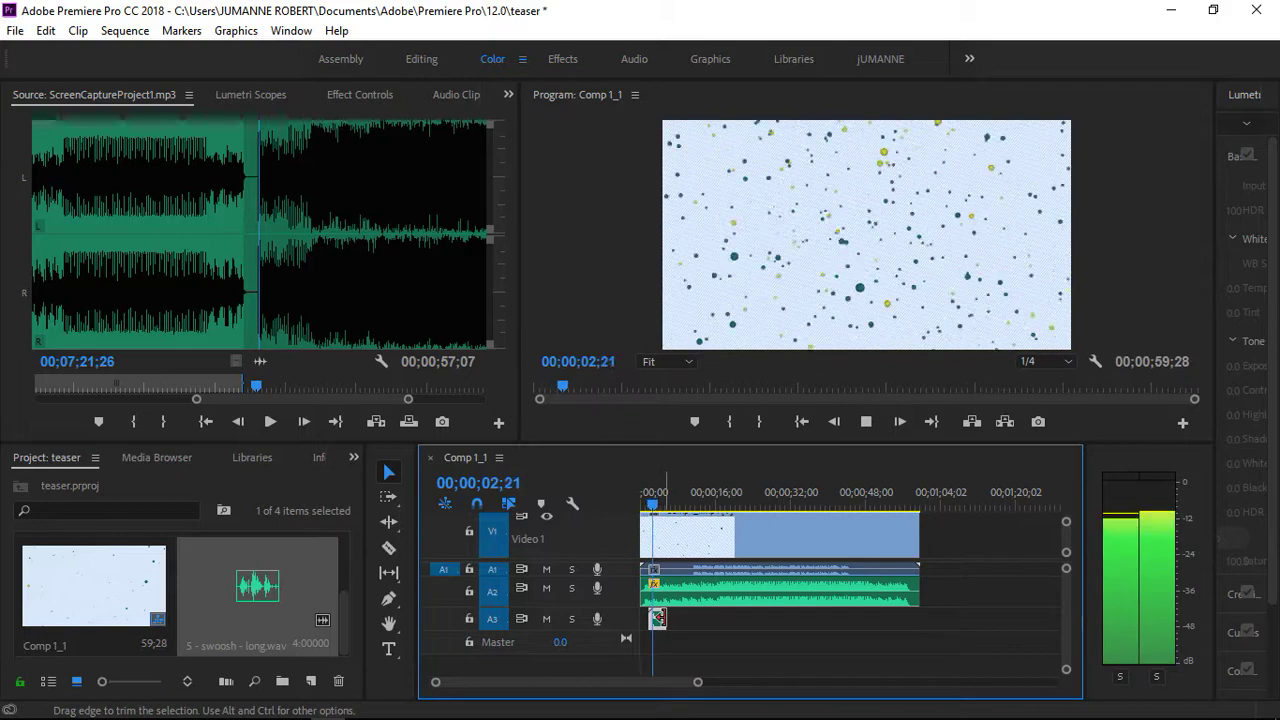
pyautogui.press('space')
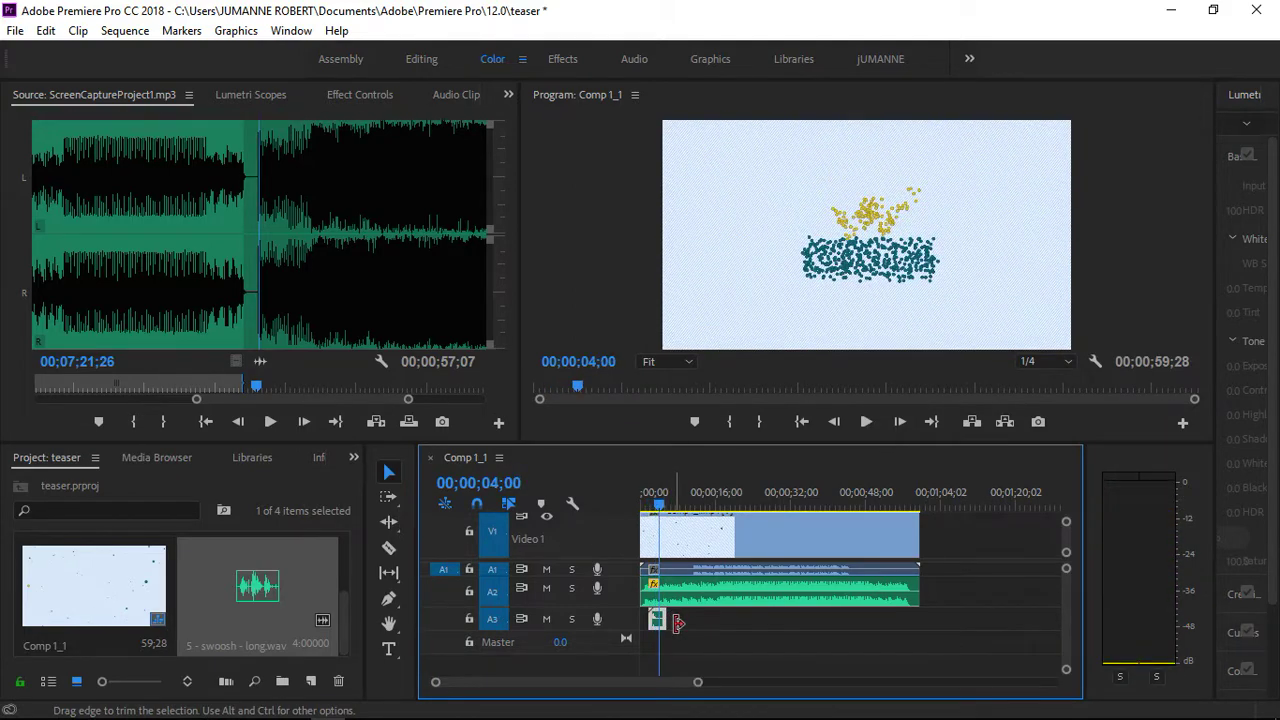
pyautogui.press('space')
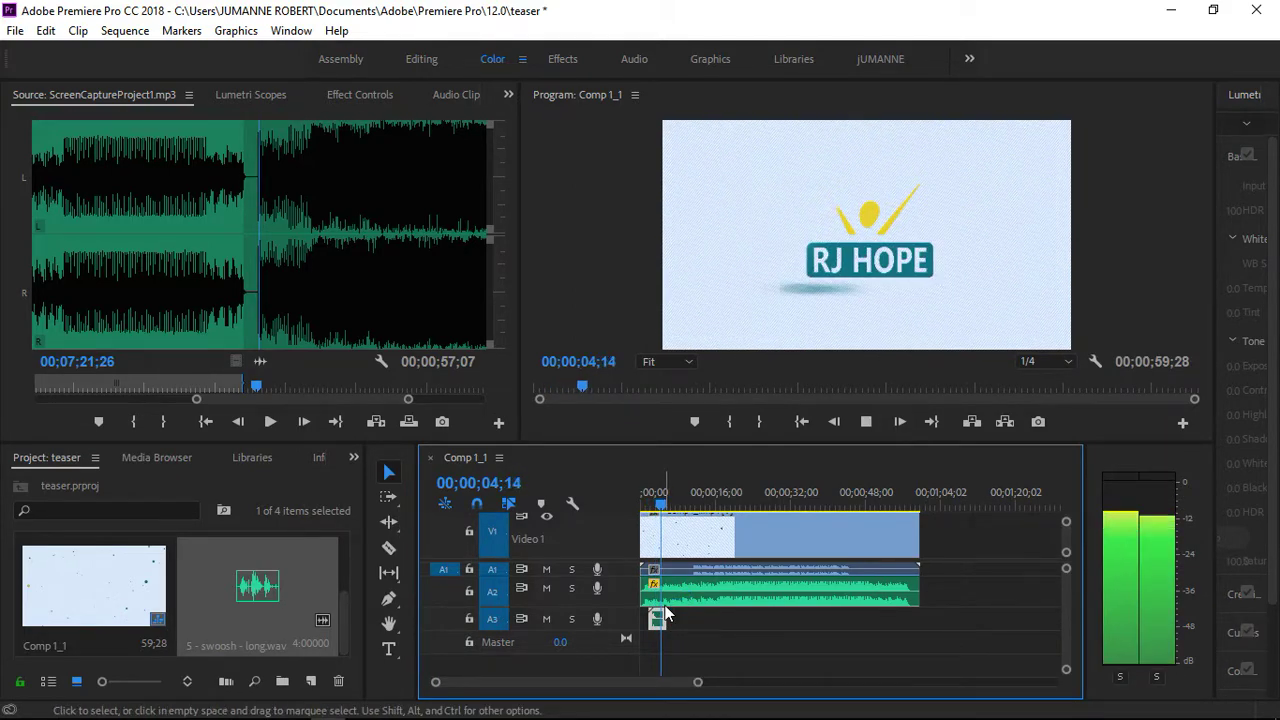
pyautogui.press('space')
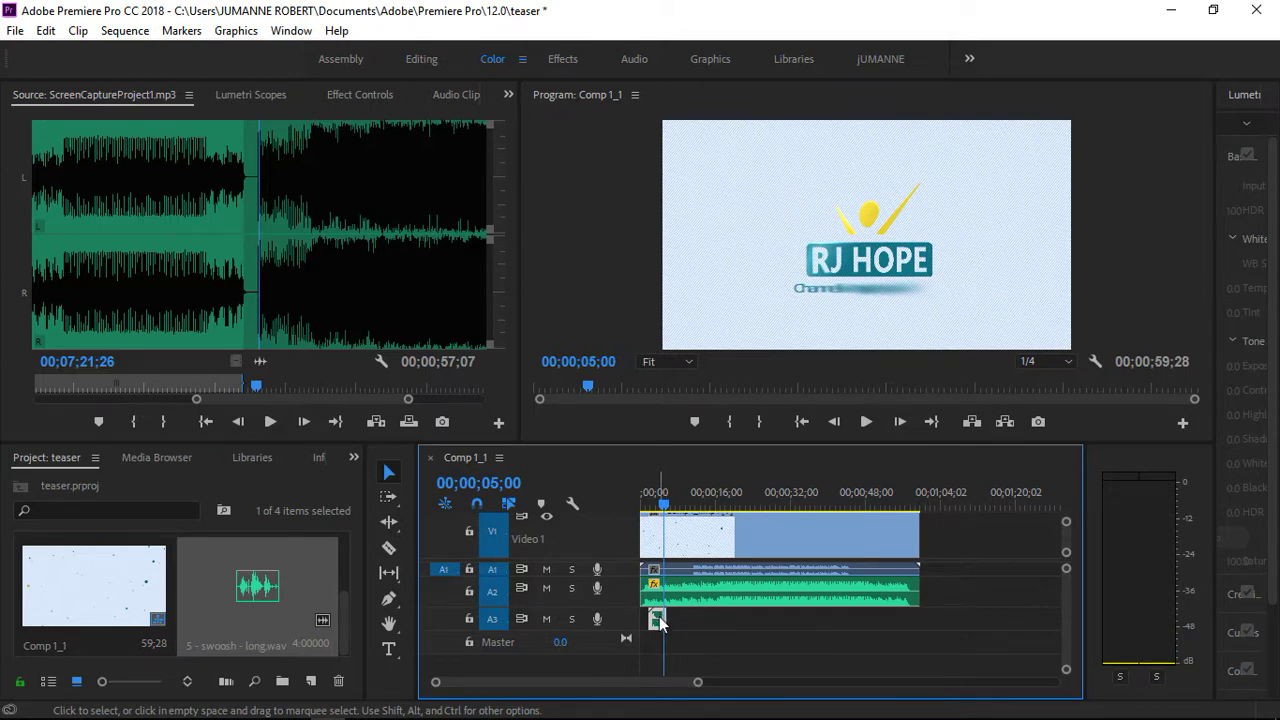
# Switch to File Explorer's Whoosh Swoosh sounds - pack 1 folder and audition swoosh sounds 8, 9 and 10
pyautogui.click(1173, 13)
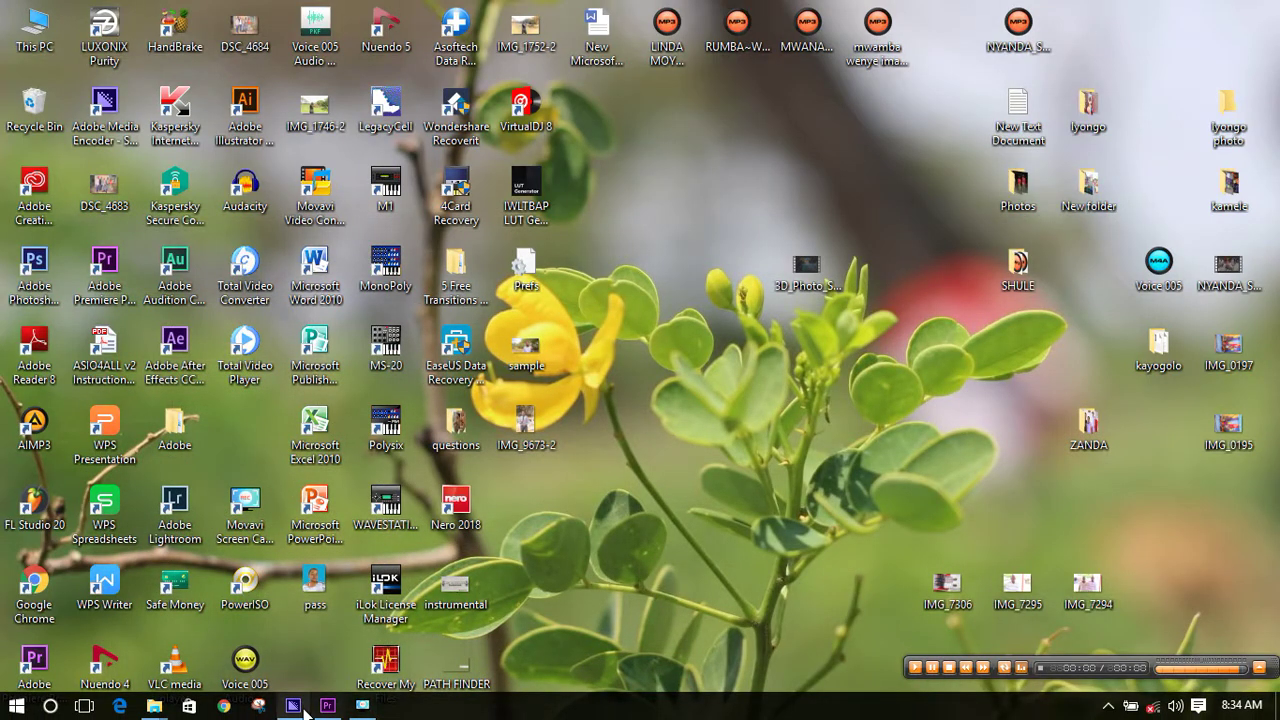
pyautogui.moveTo(154, 706)
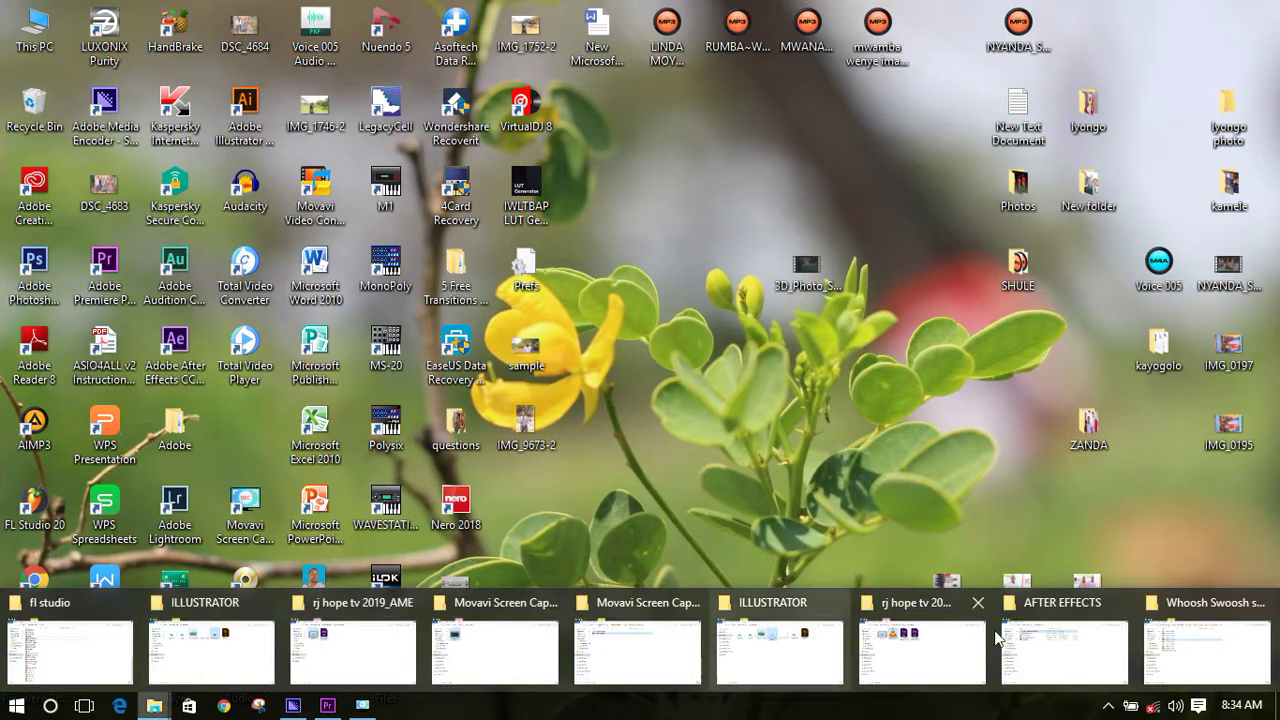
pyautogui.click(1207, 652)
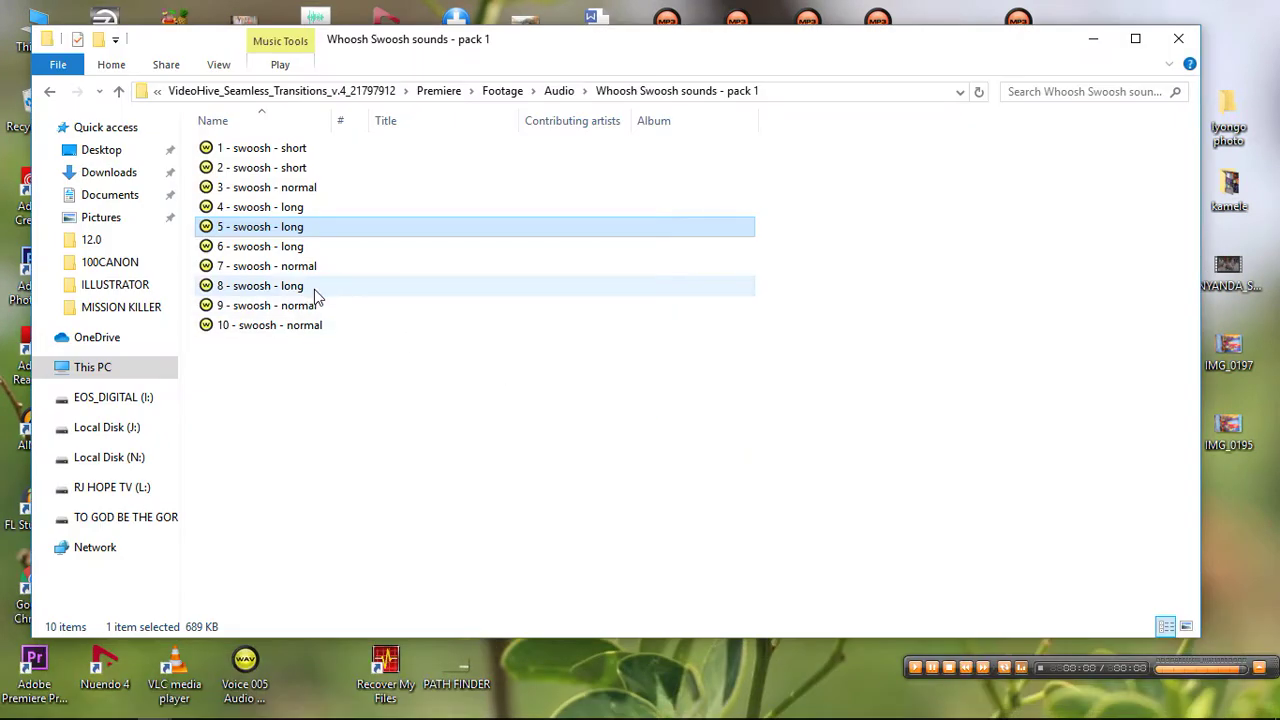
pyautogui.doubleClick(315, 290)
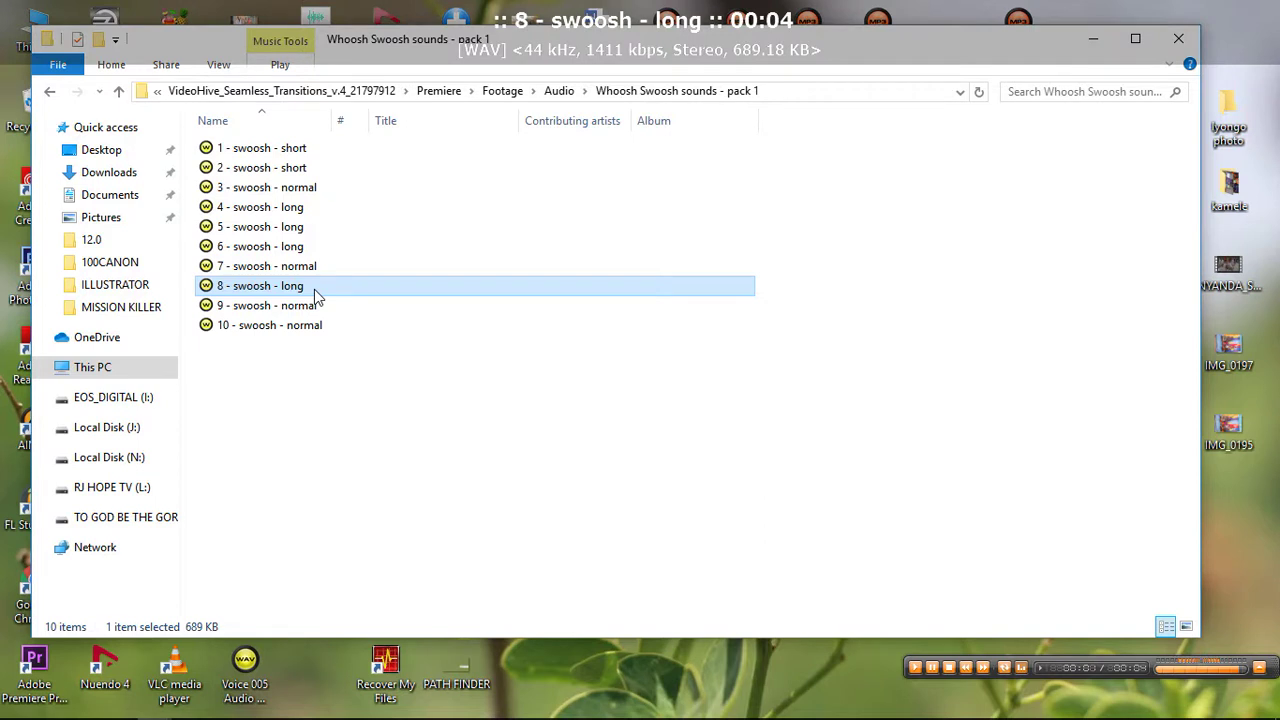
pyautogui.doubleClick(315, 328)
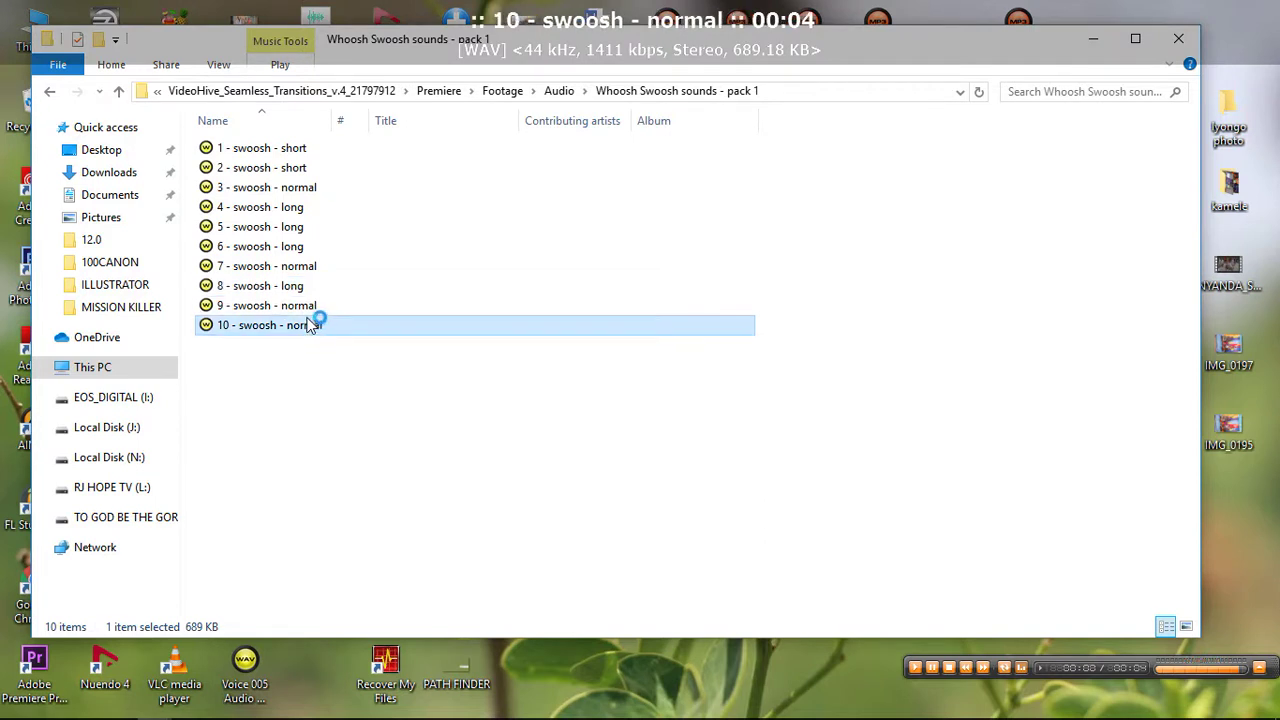
pyautogui.click(315, 325)
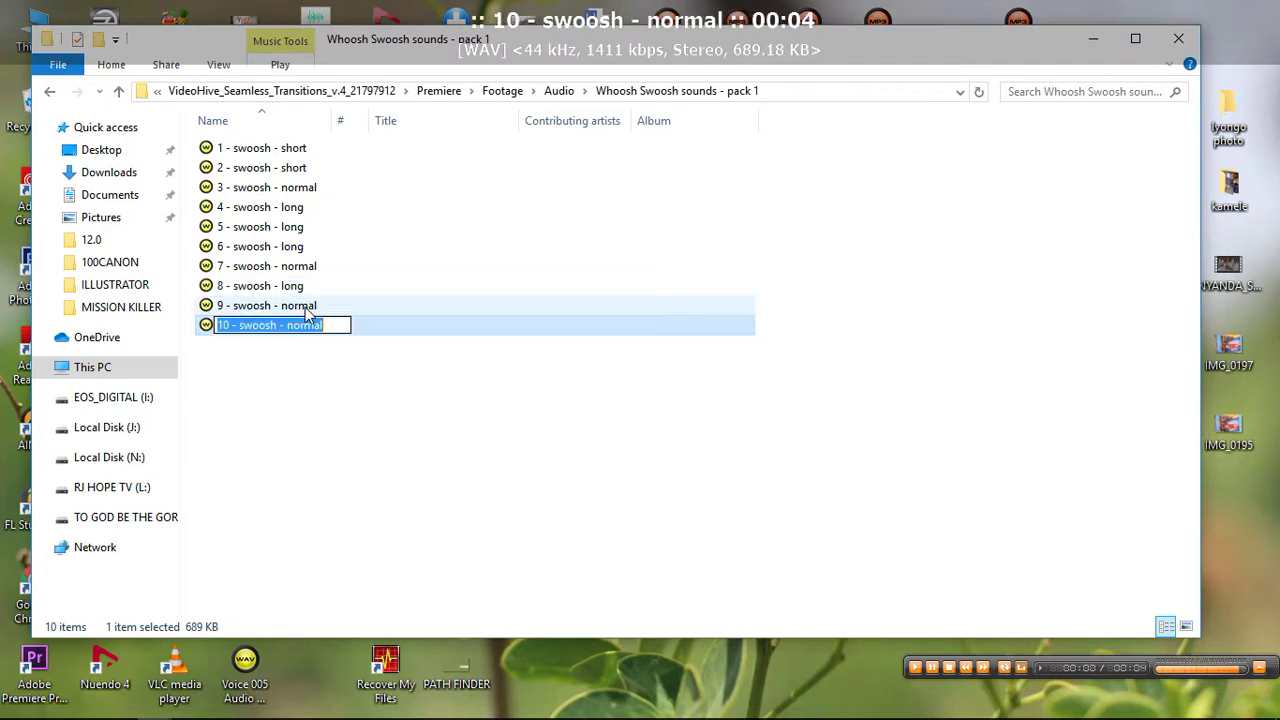
pyautogui.doubleClick(306, 309)
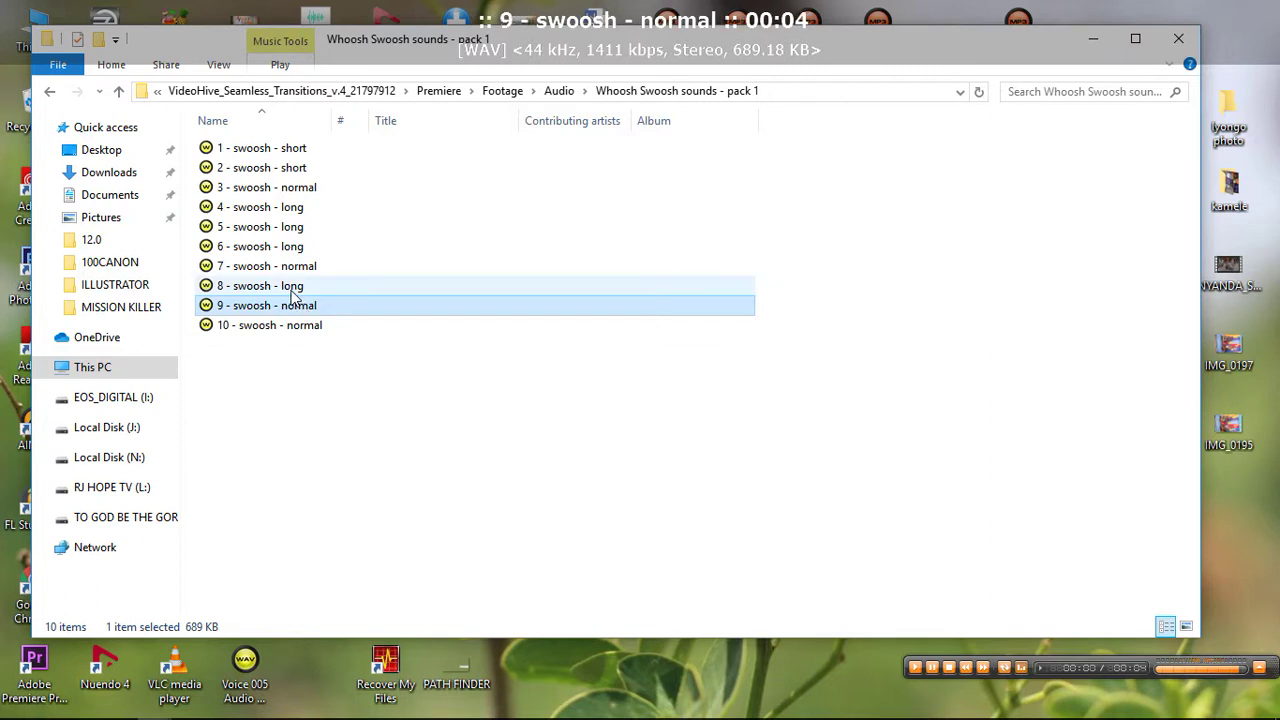
pyautogui.doubleClick(294, 290)
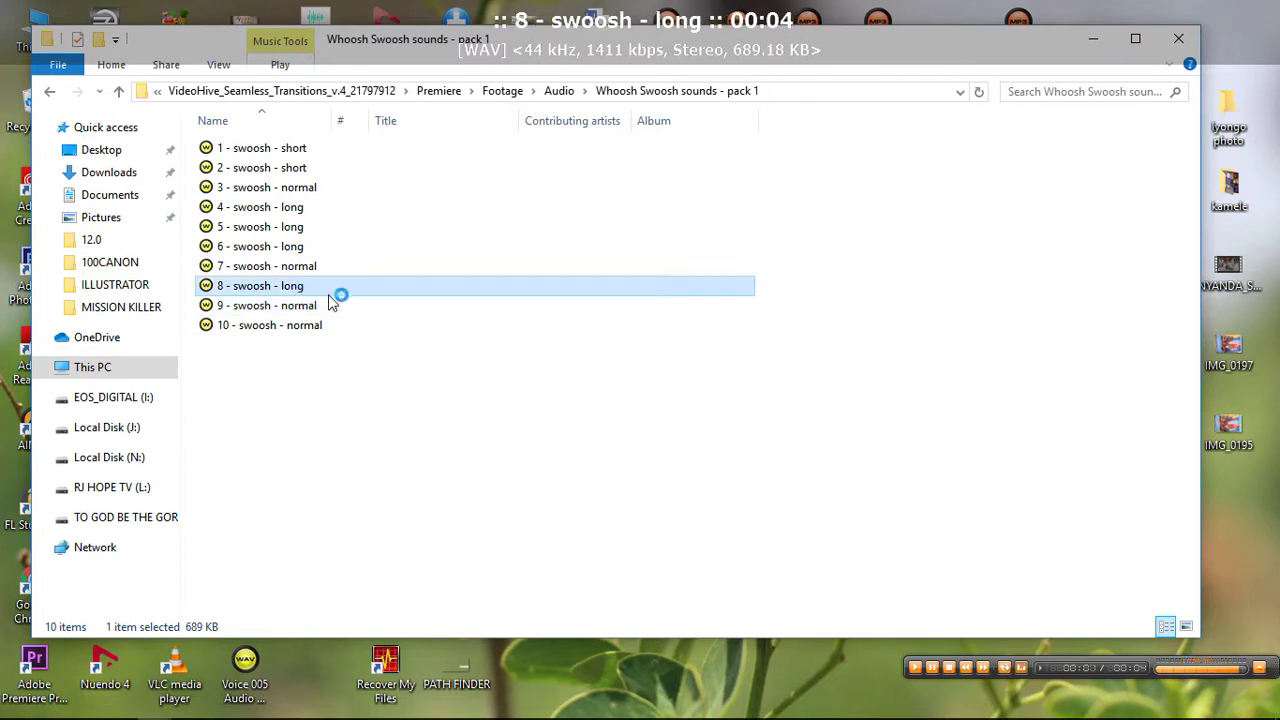
# Import 8 - swoosh - long.wav into the Premiere Pro project, replace the swoosh on track A3 with it at 00;00;05;00, and play it
pyautogui.moveTo(309, 287); pyautogui.dragTo(187, 618)
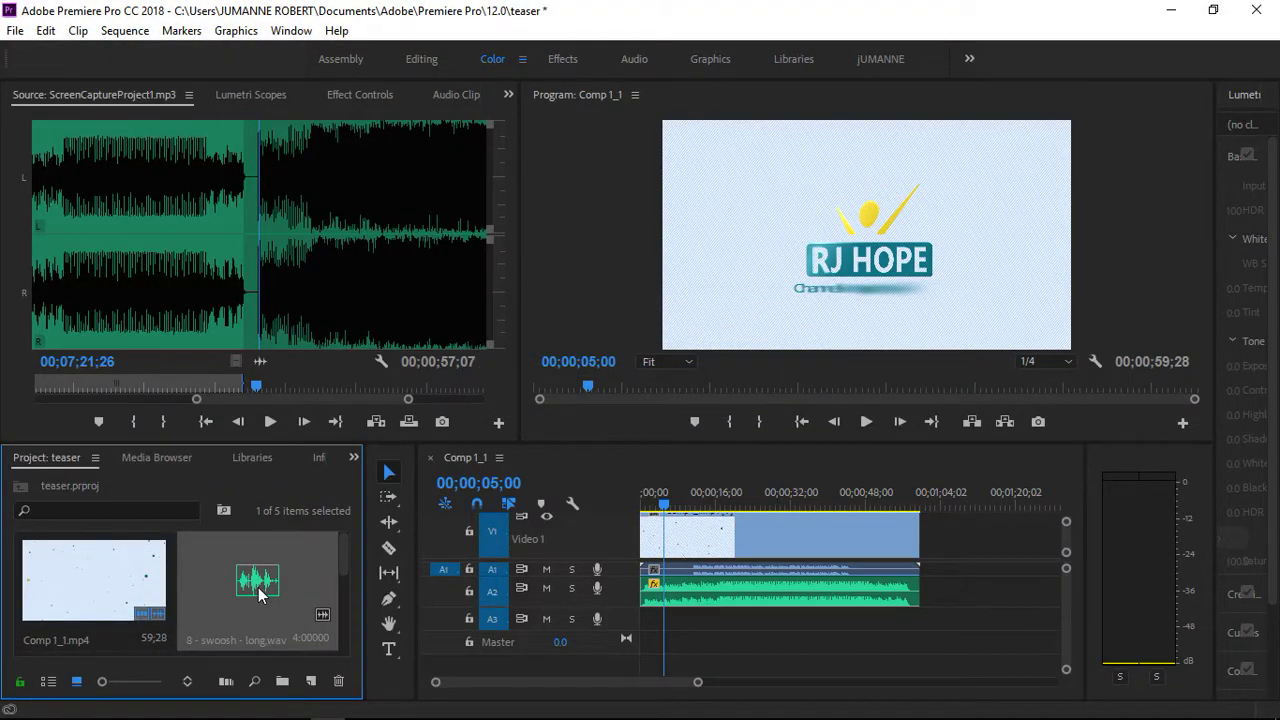
pyautogui.moveTo(258, 598); pyautogui.dragTo(671, 624)
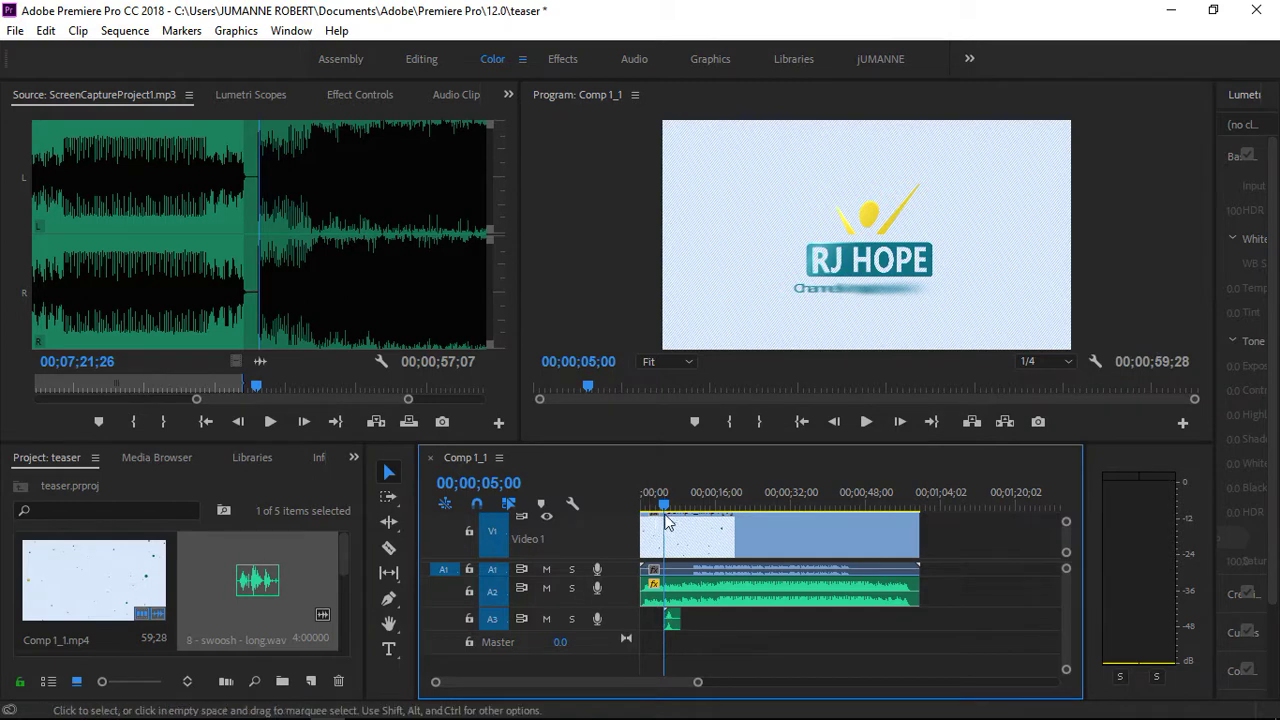
pyautogui.press('space')
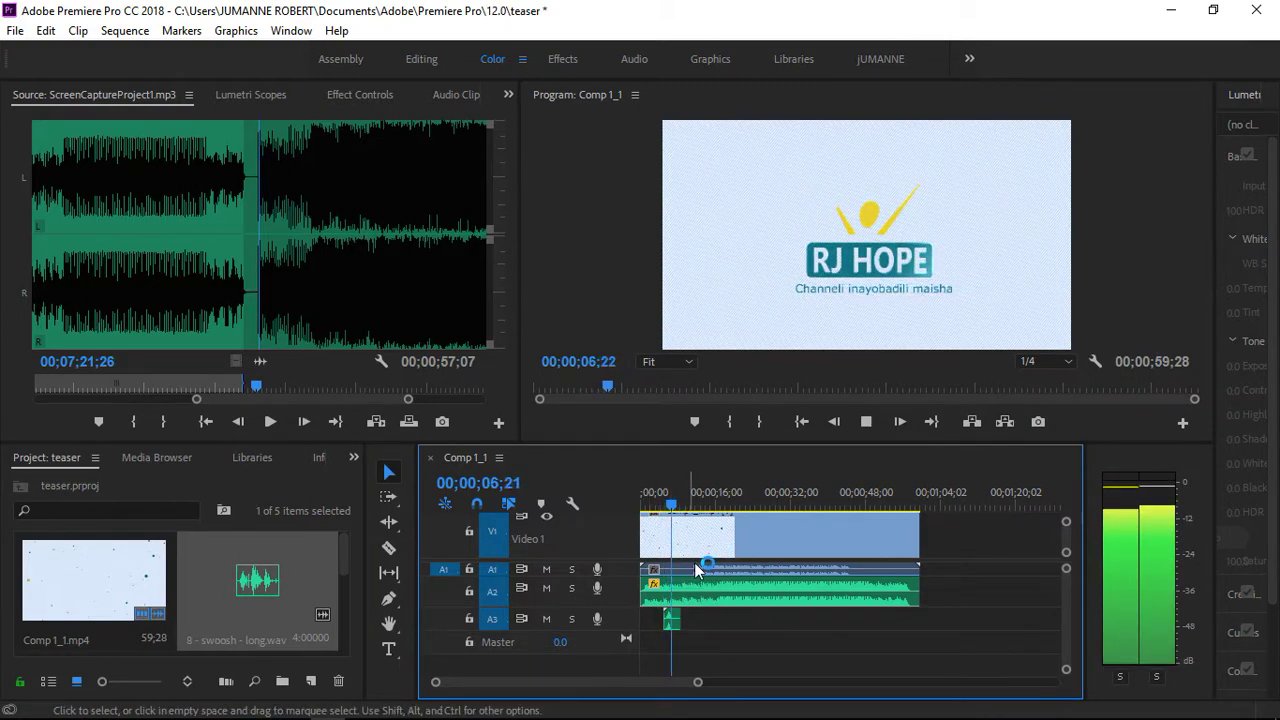
pyautogui.click(671, 510)
# Move the new swoosh clip on track A3 to start at 00;00;02;18 and play back the logo reveal
pyautogui.moveTo(671, 510); pyautogui.dragTo(657, 510)
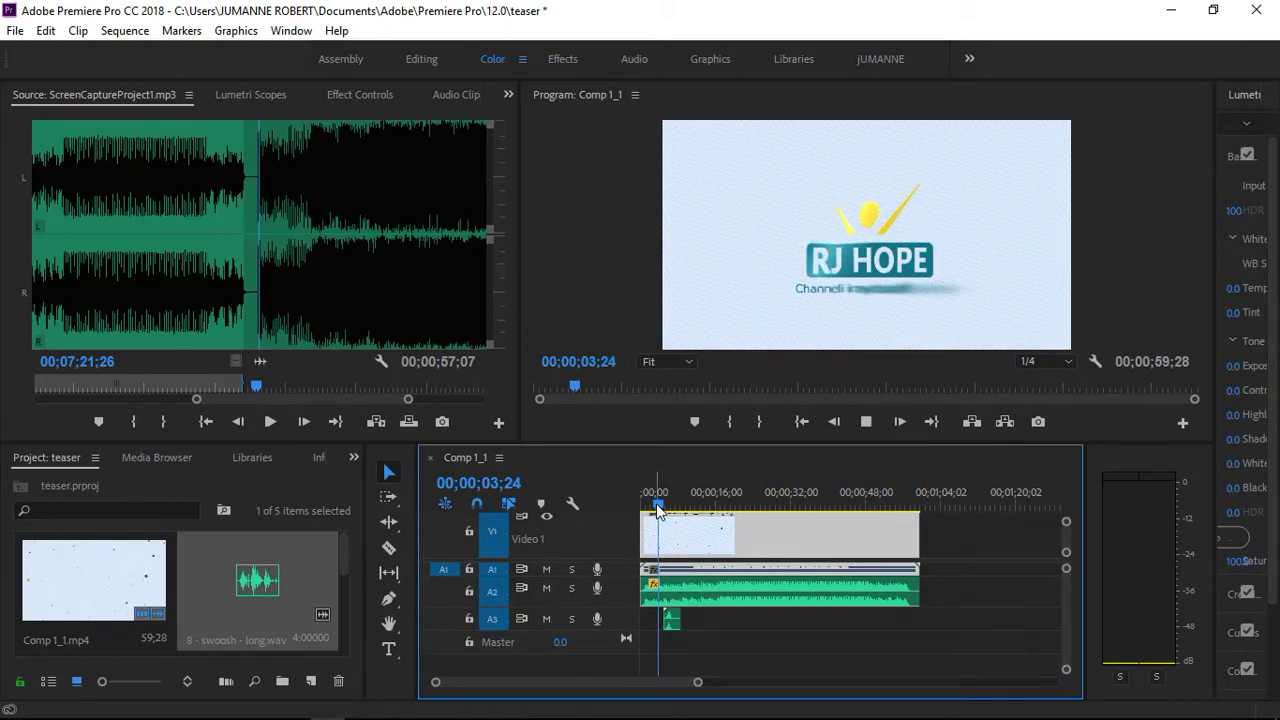
pyautogui.click(655, 507)
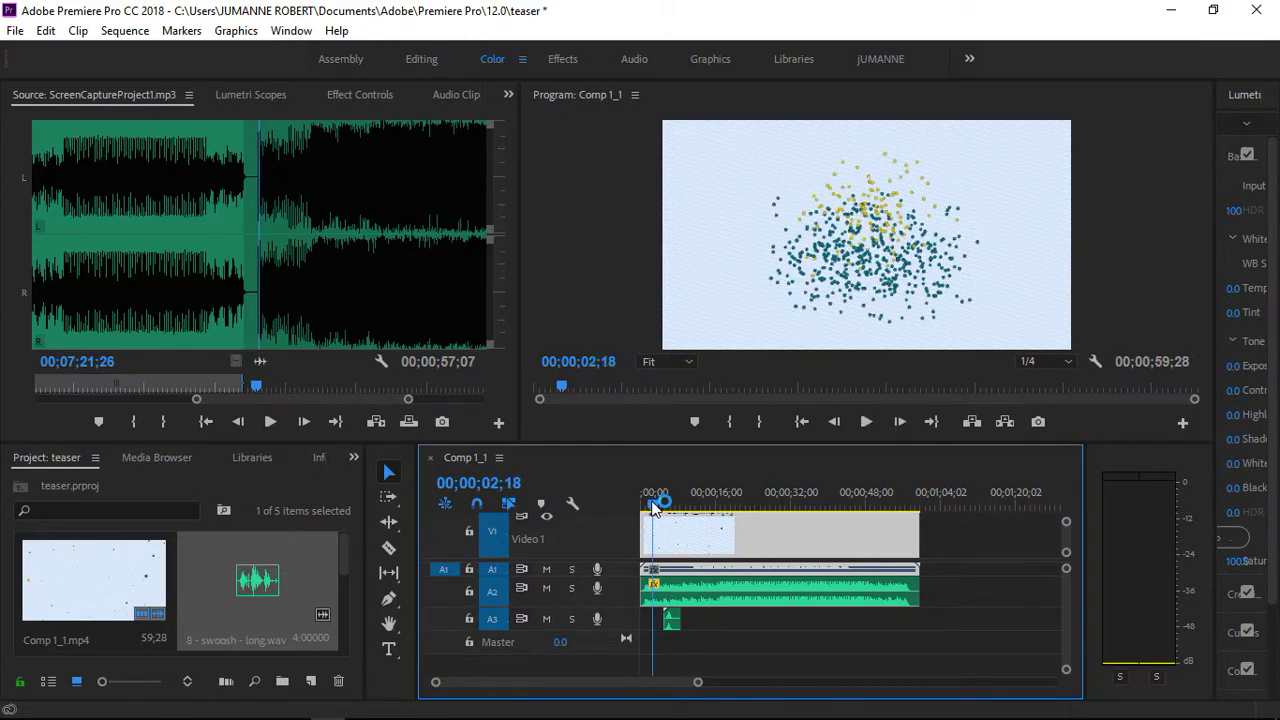
pyautogui.click(671, 622)
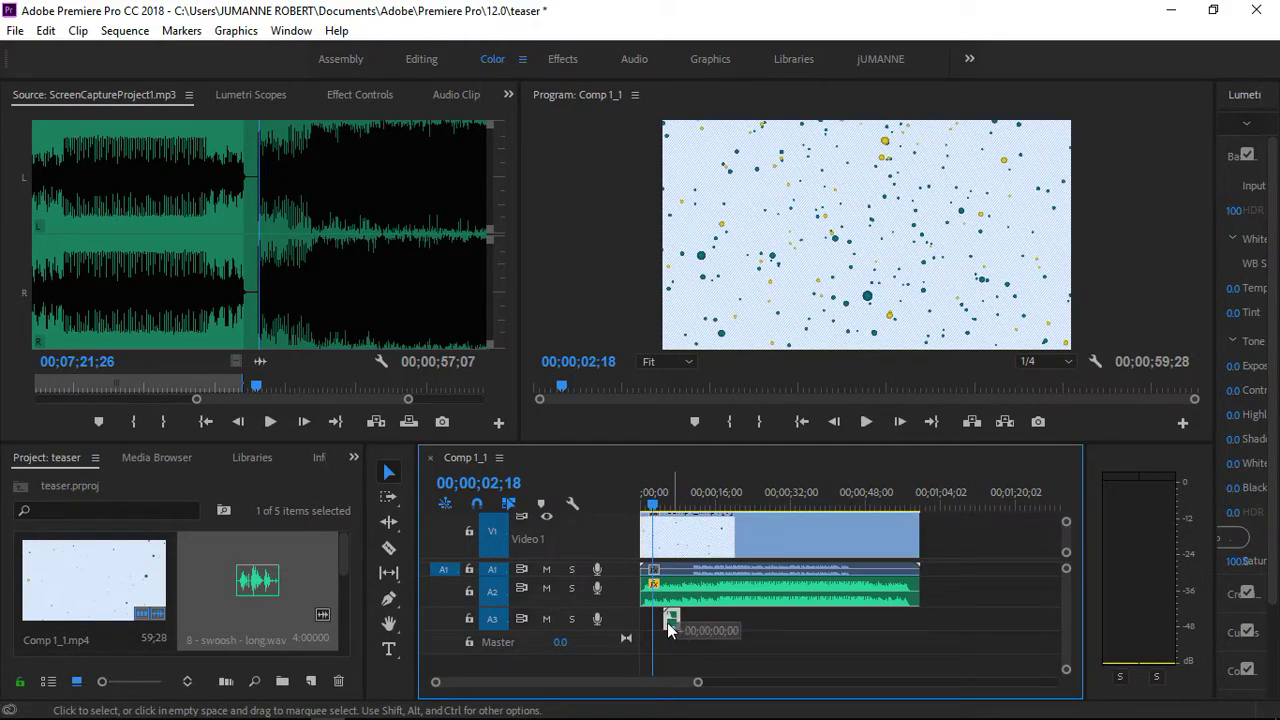
pyautogui.moveTo(667, 622); pyautogui.dragTo(660, 620)
pyautogui.press('space')
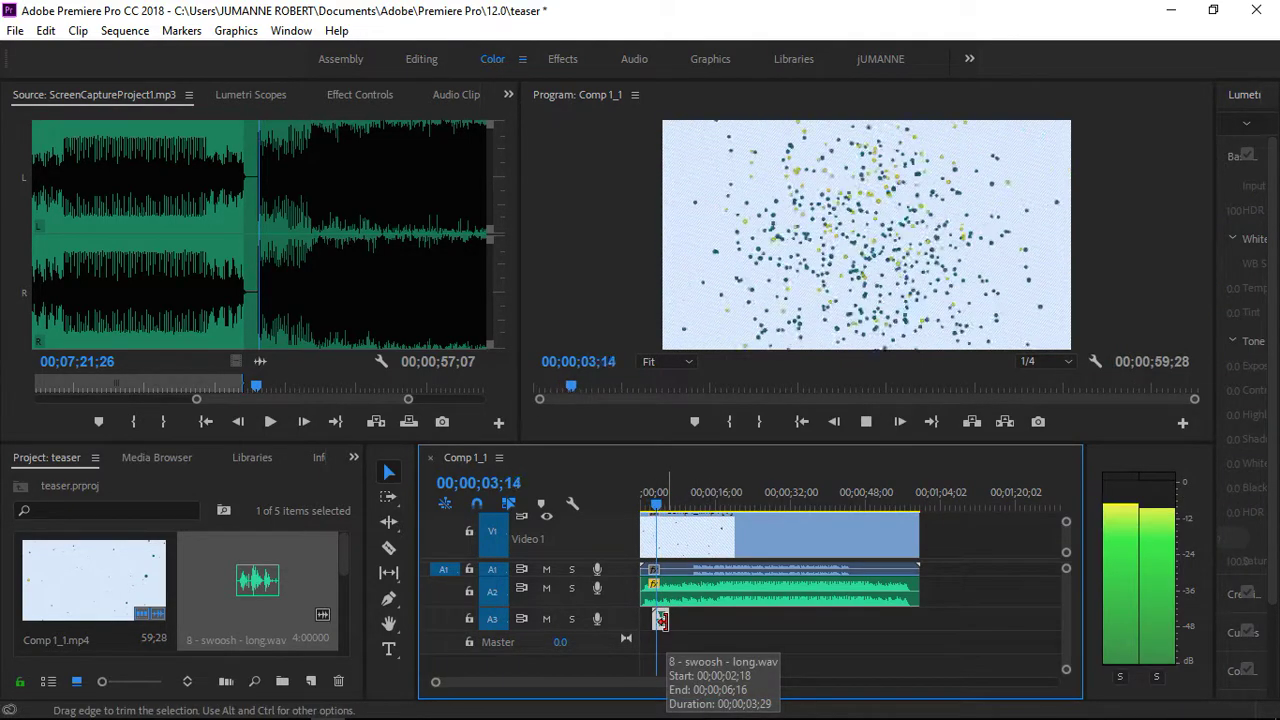
pyautogui.press('space')
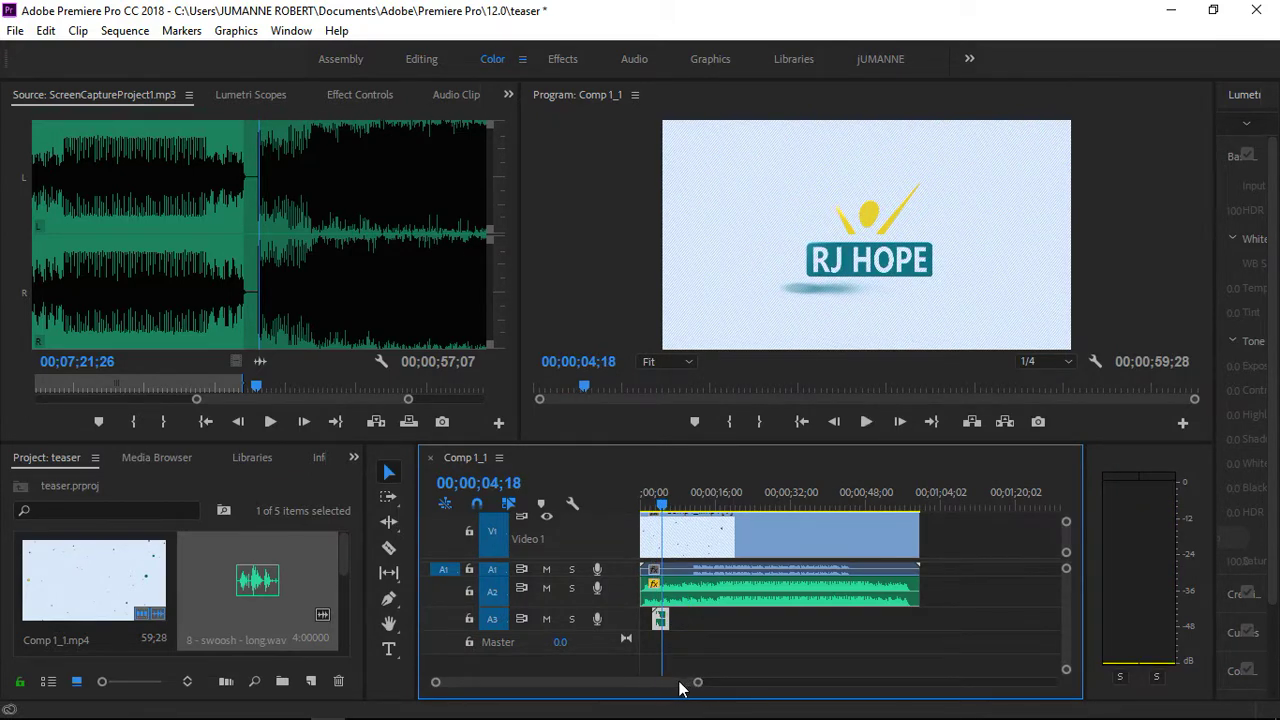
# Check the logo reveal around 00;00;04;01 and shift the swoosh clip on track A3 to start at about the 3-second mark
pyautogui.moveTo(698, 686); pyautogui.dragTo(557, 686)
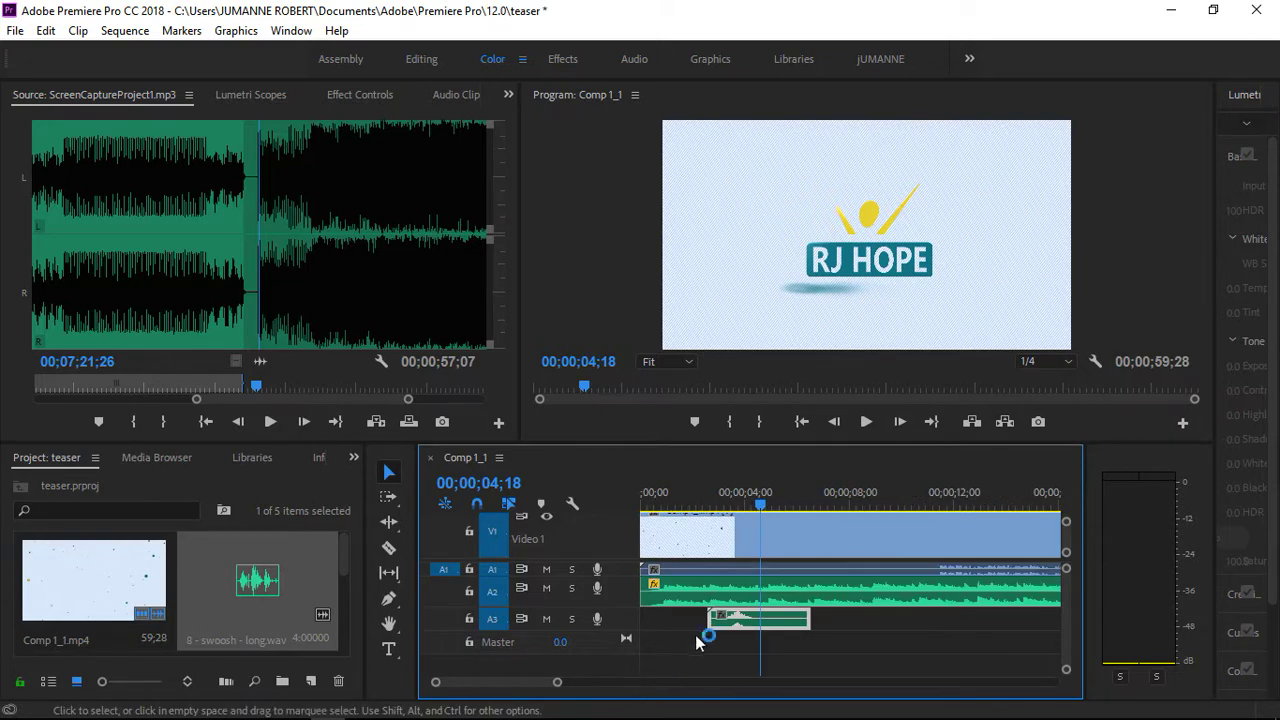
pyautogui.moveTo(758, 506); pyautogui.dragTo(745, 502)
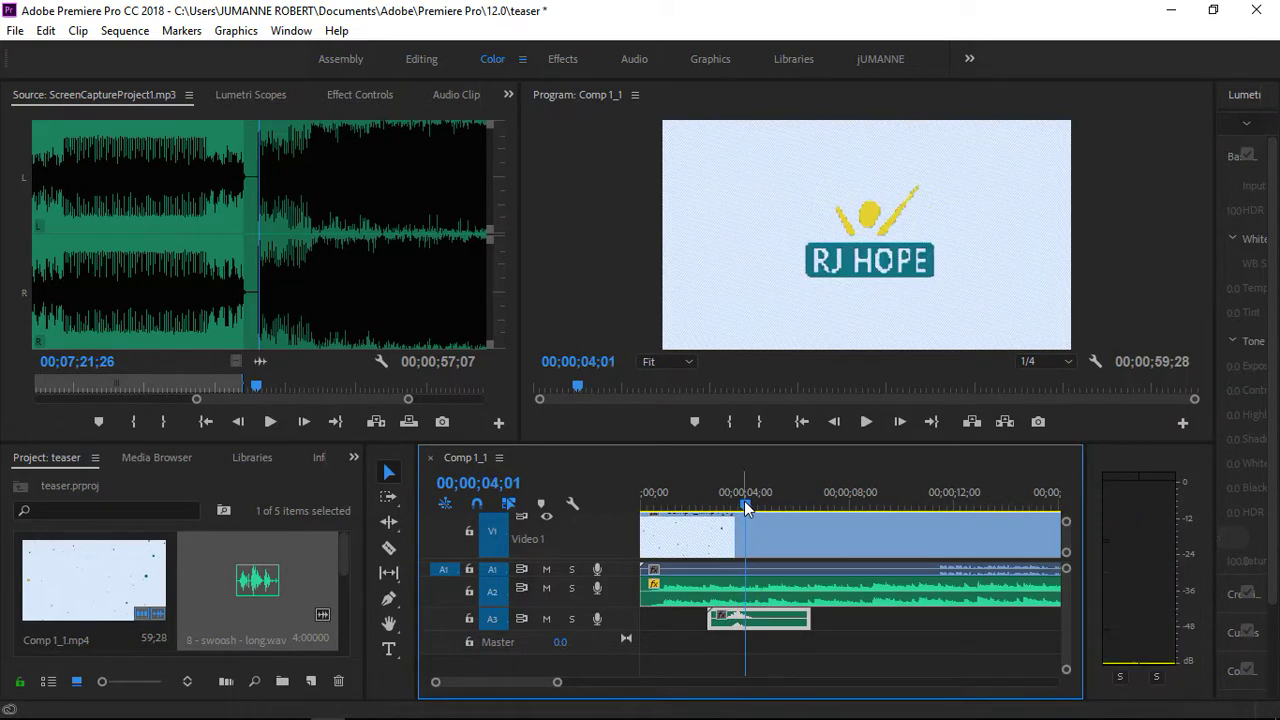
pyautogui.press('space')
pyautogui.press('space')
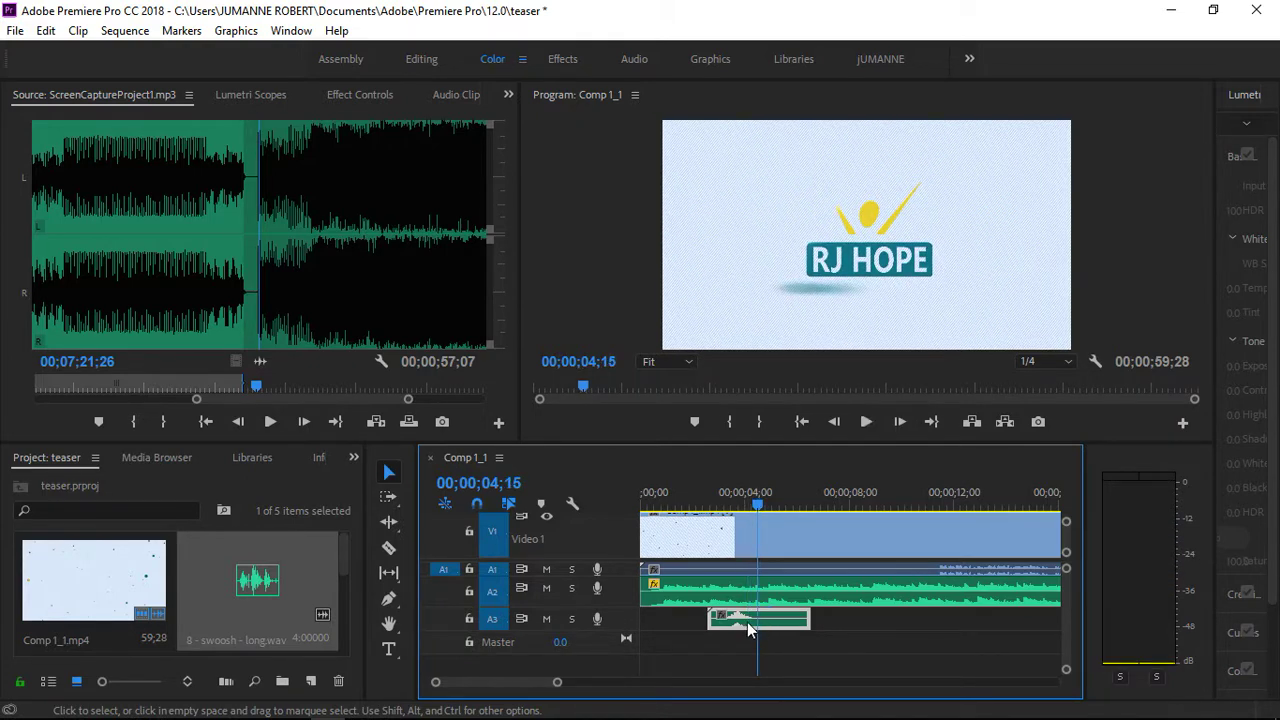
pyautogui.moveTo(747, 622); pyautogui.dragTo(750, 607)
# Play back the particle animation and logo reveal to check the shifted swoosh sound against the picture
pyautogui.click(737, 497)
pyautogui.press('space')
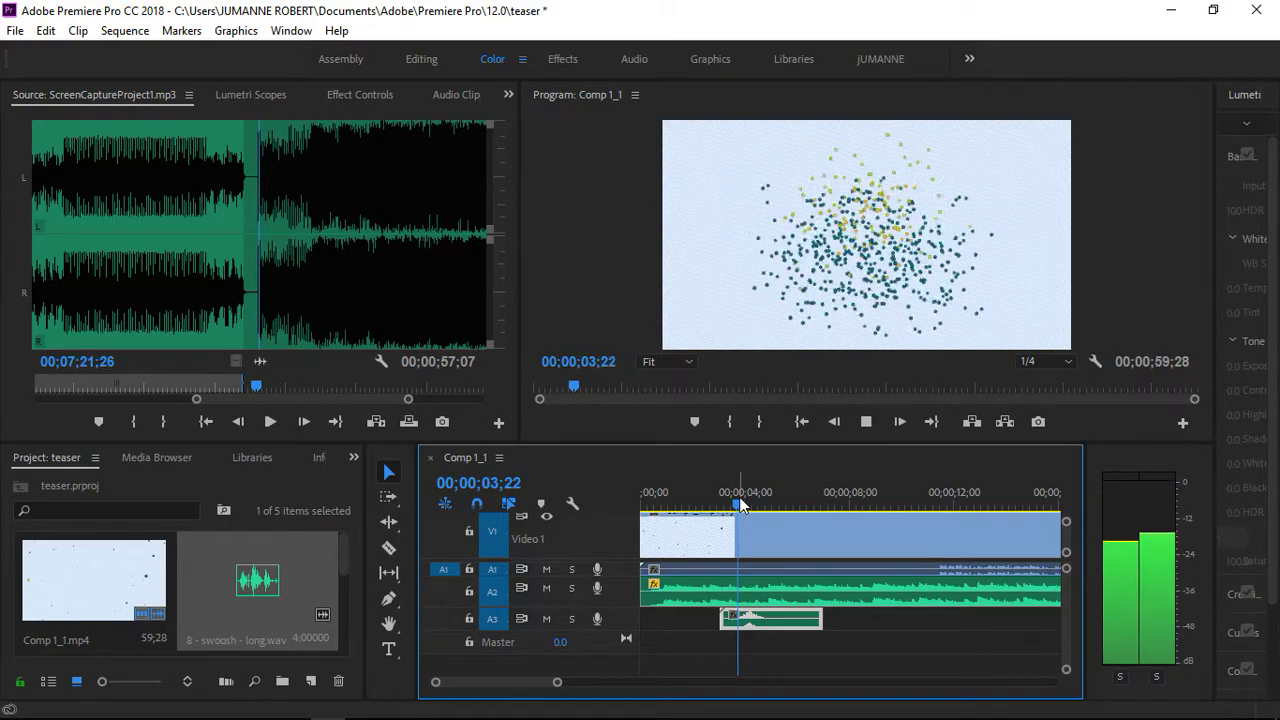
pyautogui.press('space')
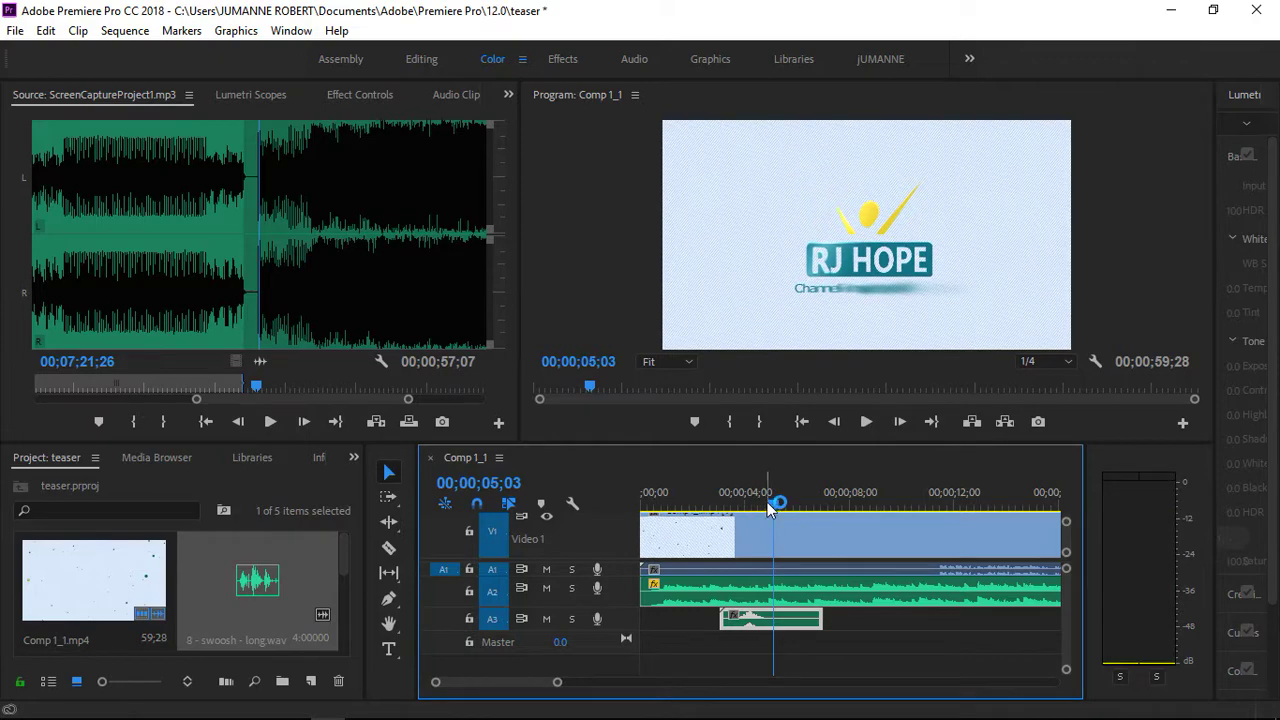
pyautogui.moveTo(772, 505); pyautogui.dragTo(677, 505)
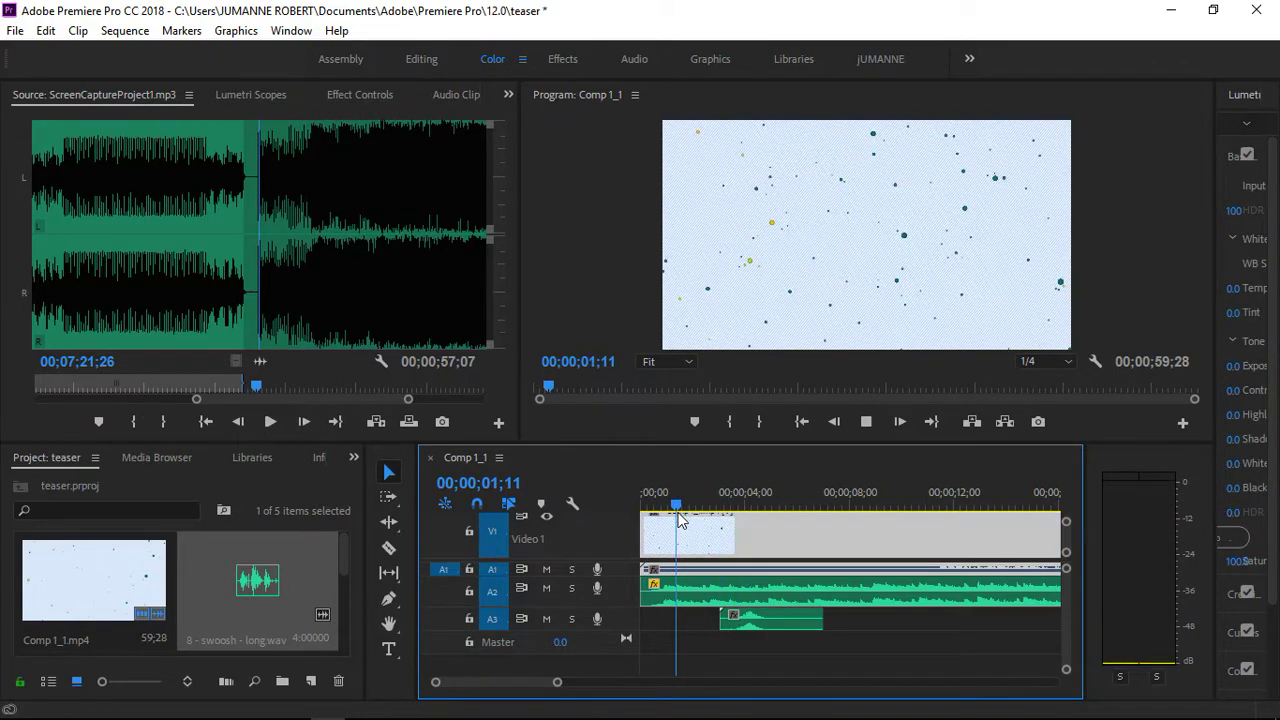
# Play back the teaser from the particle animation through the logo reveal to the Subscribe button at about 00;00;08;08
pyautogui.press('space')
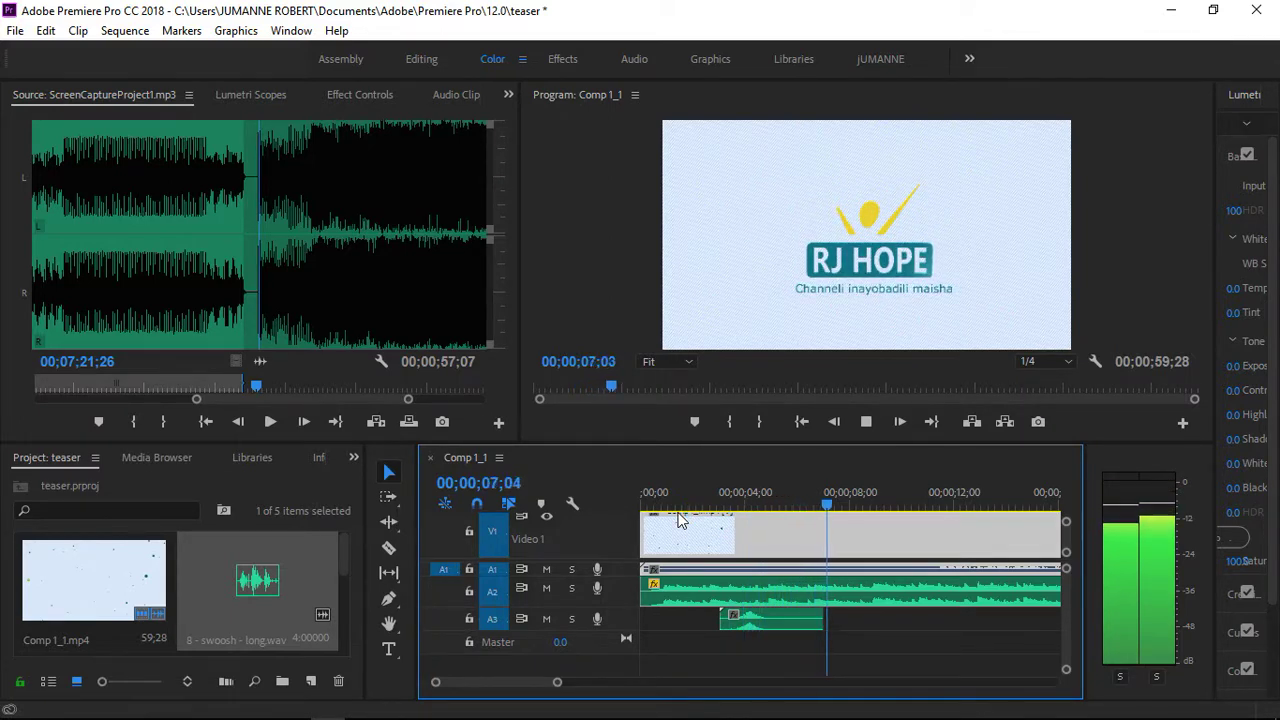
pyautogui.press('space')
pyautogui.press('space')
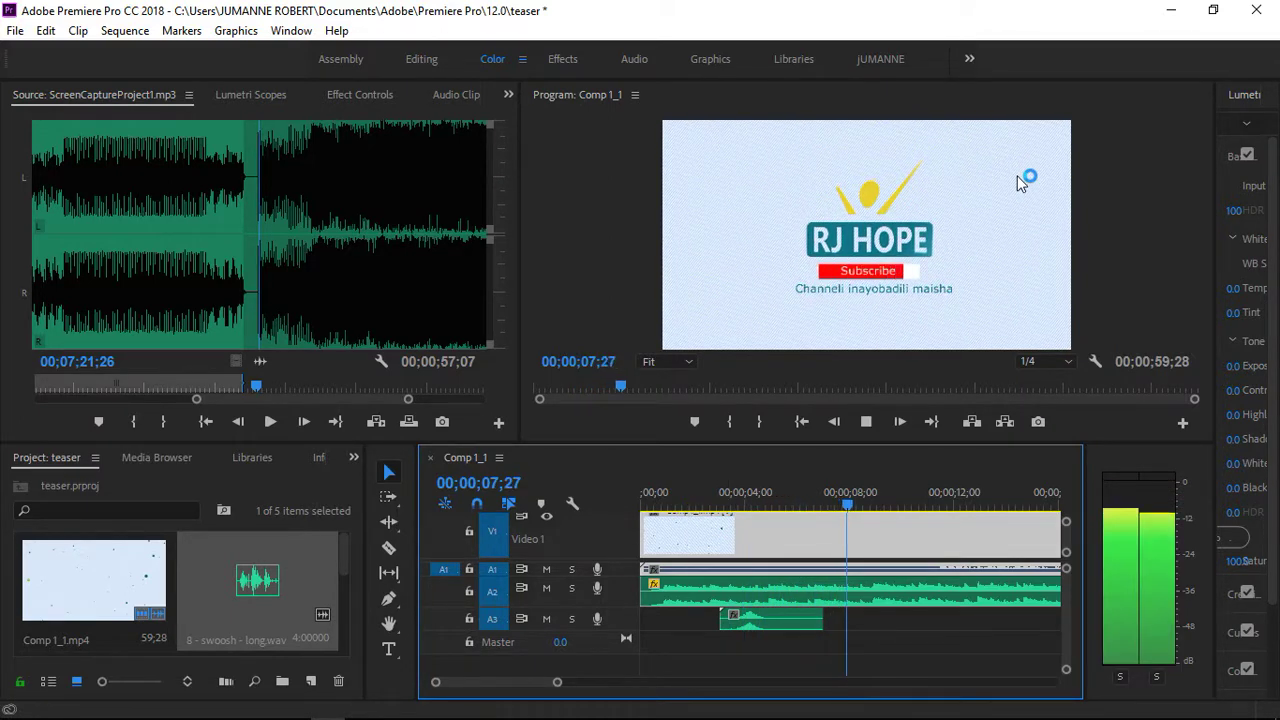
pyautogui.press('space')
# Switch to File Explorer, open the Bells folder in the Audio pack and audition Bells 01 to Bells 05
pyautogui.click(1171, 10)
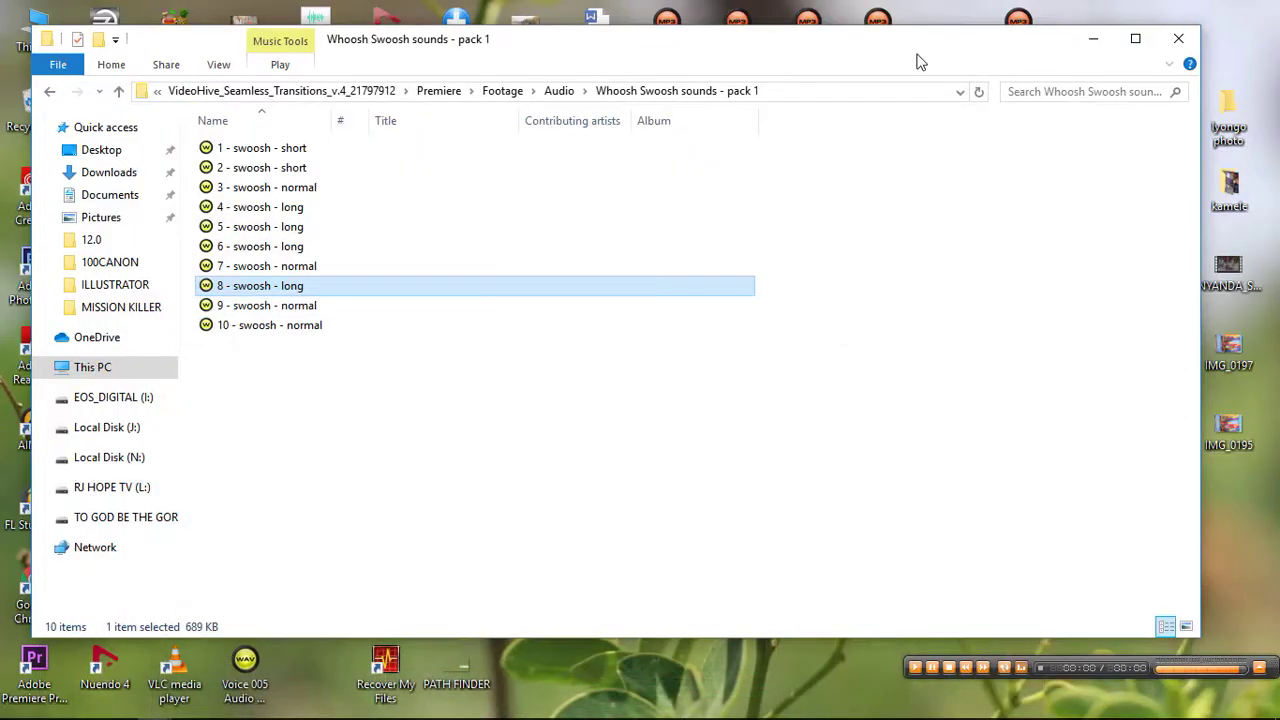
pyautogui.click(49, 91)
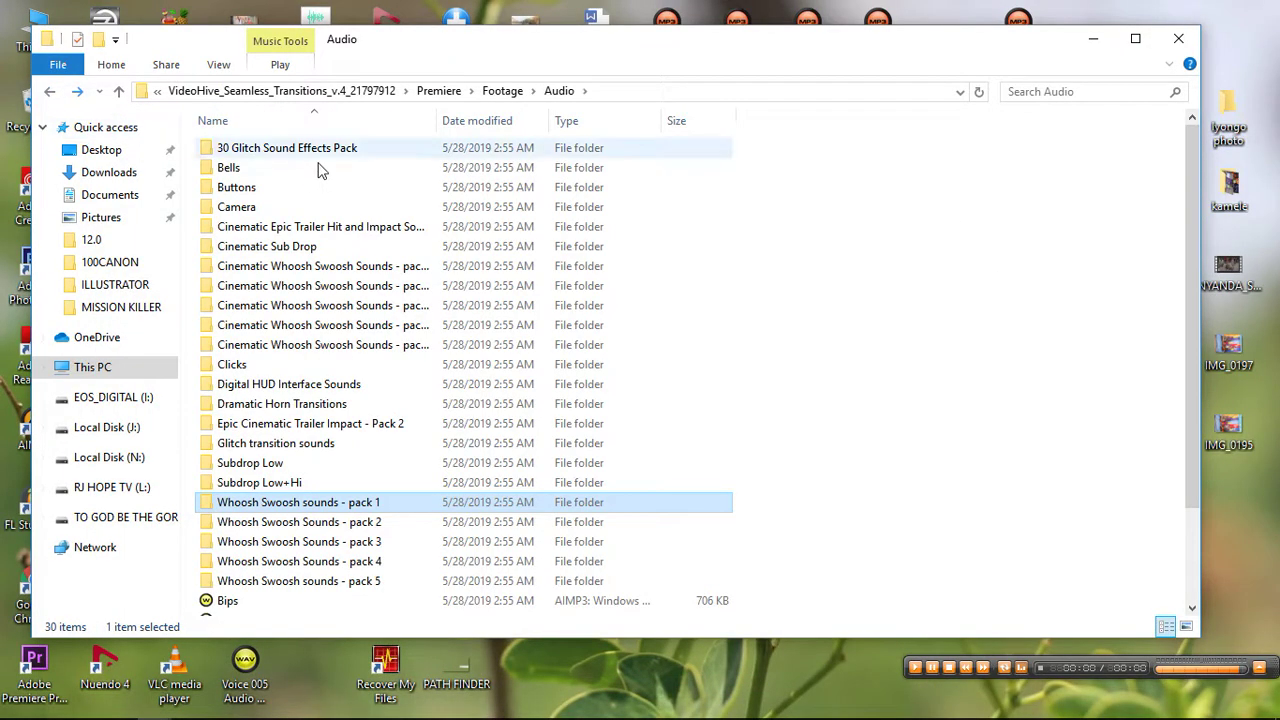
pyautogui.doubleClick(323, 165)
pyautogui.doubleClick(286, 149)
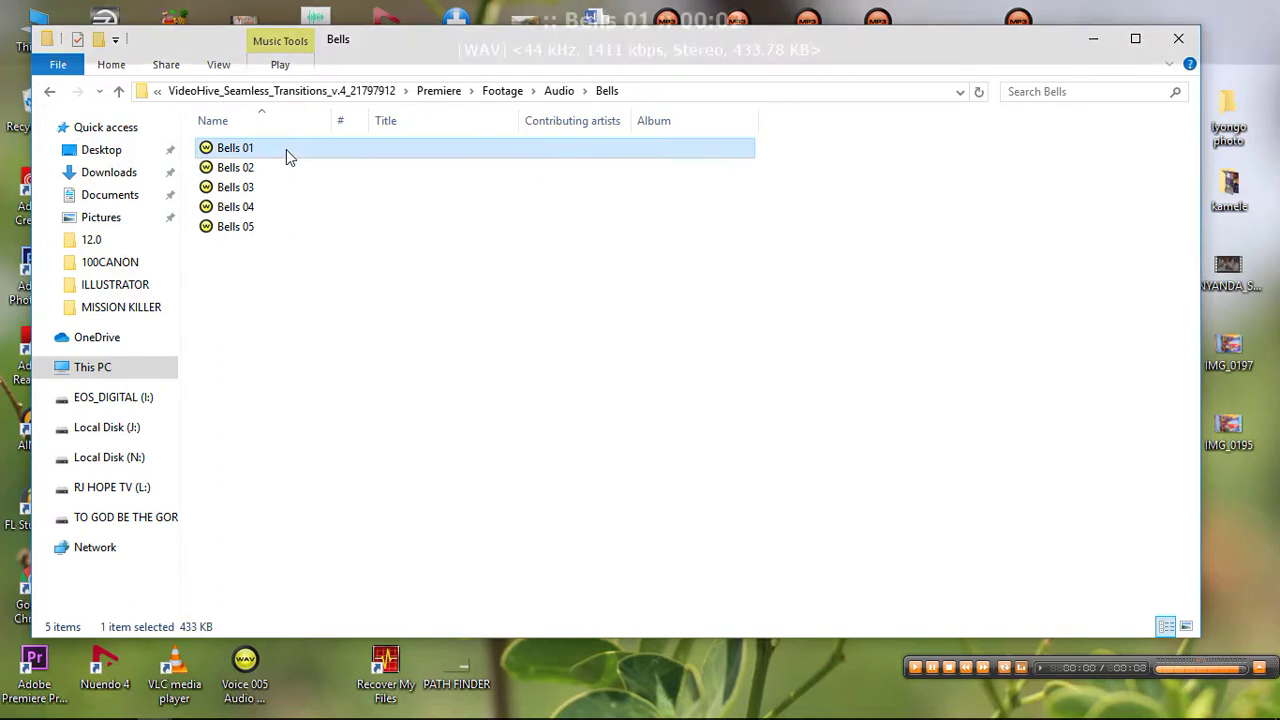
pyautogui.doubleClick(279, 187)
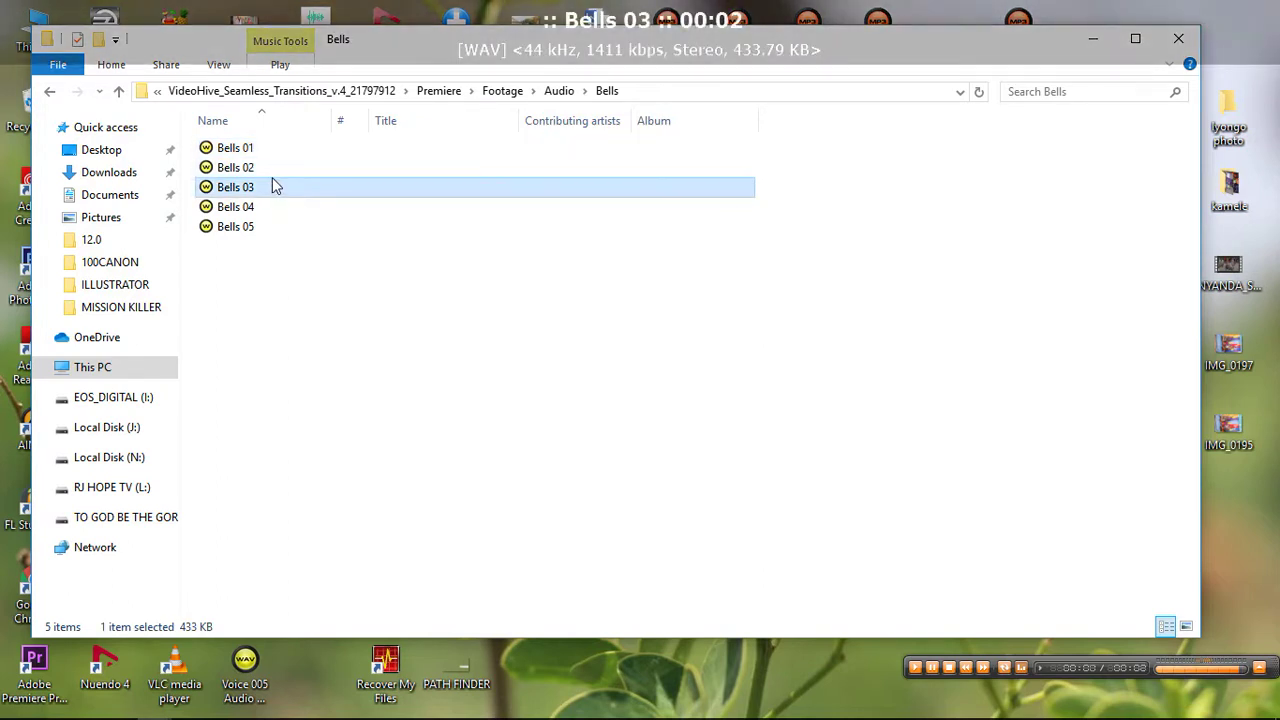
pyautogui.doubleClick(268, 168)
pyautogui.doubleClick(274, 206)
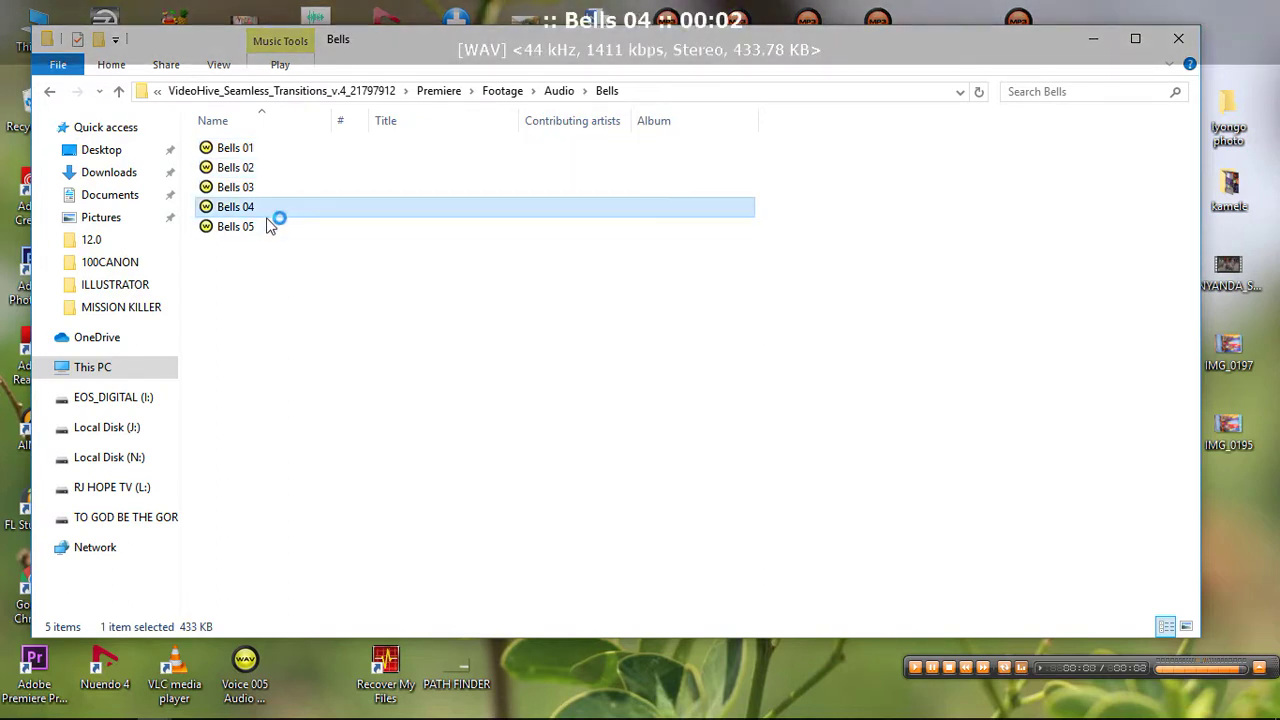
pyautogui.doubleClick(272, 226)
# Import Bells 01.wav into the Premiere Pro project and place it on track A3 at 00;00;08;08
pyautogui.click(249, 148)
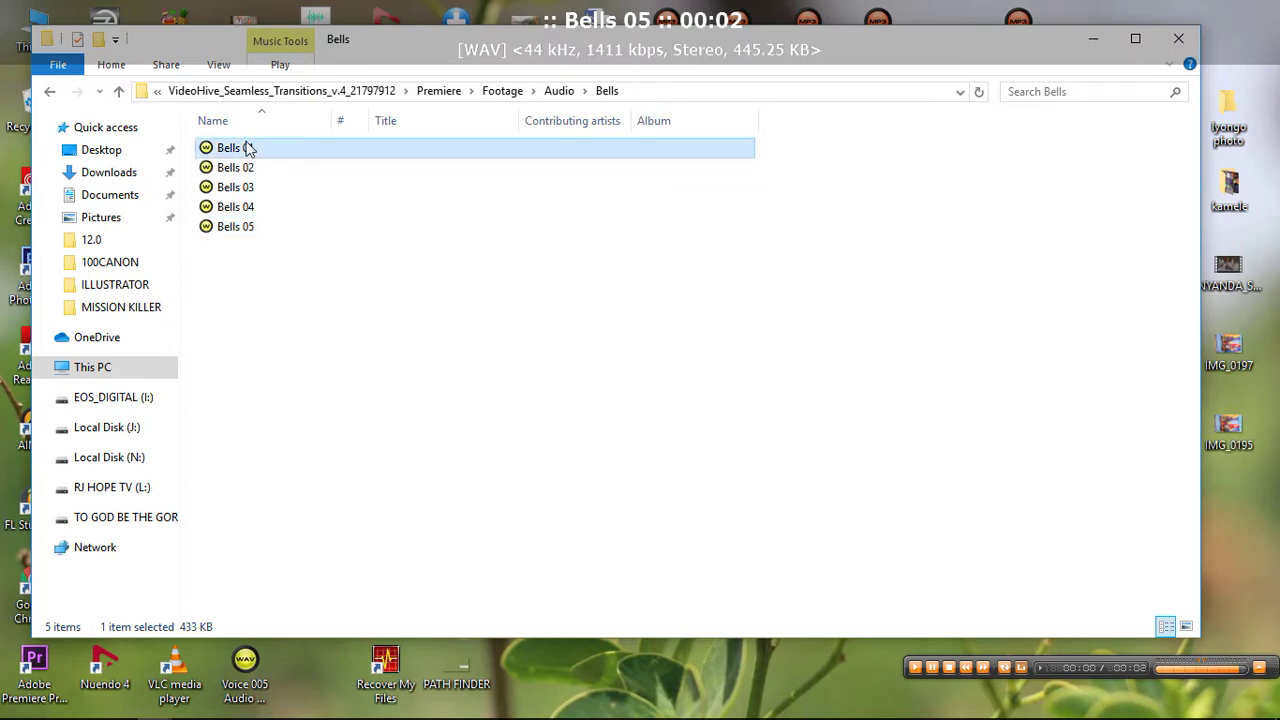
pyautogui.moveTo(258, 148); pyautogui.dragTo(172, 592)
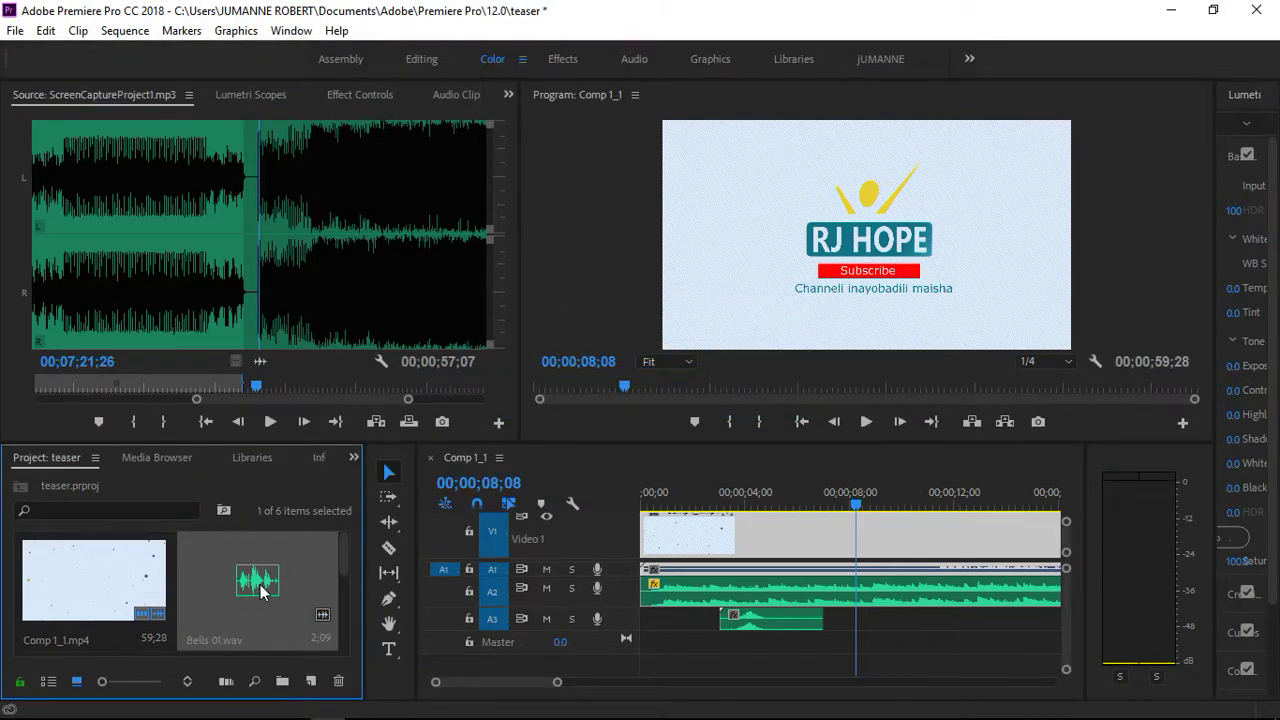
pyautogui.moveTo(260, 591); pyautogui.dragTo(864, 624)
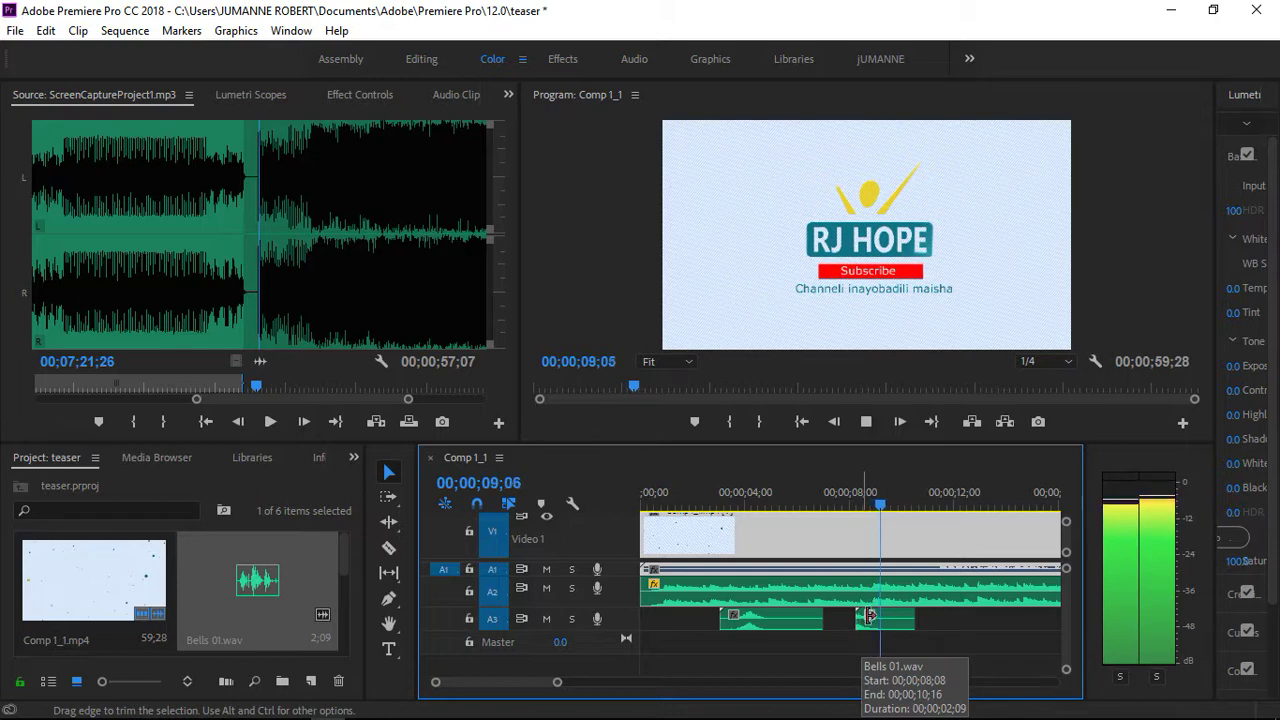
# Replay the Subscribe button section several times to check the bell sound against the picture, parking the playhead at 00;00;07;03
pyautogui.press('space')
pyautogui.click(845, 505)
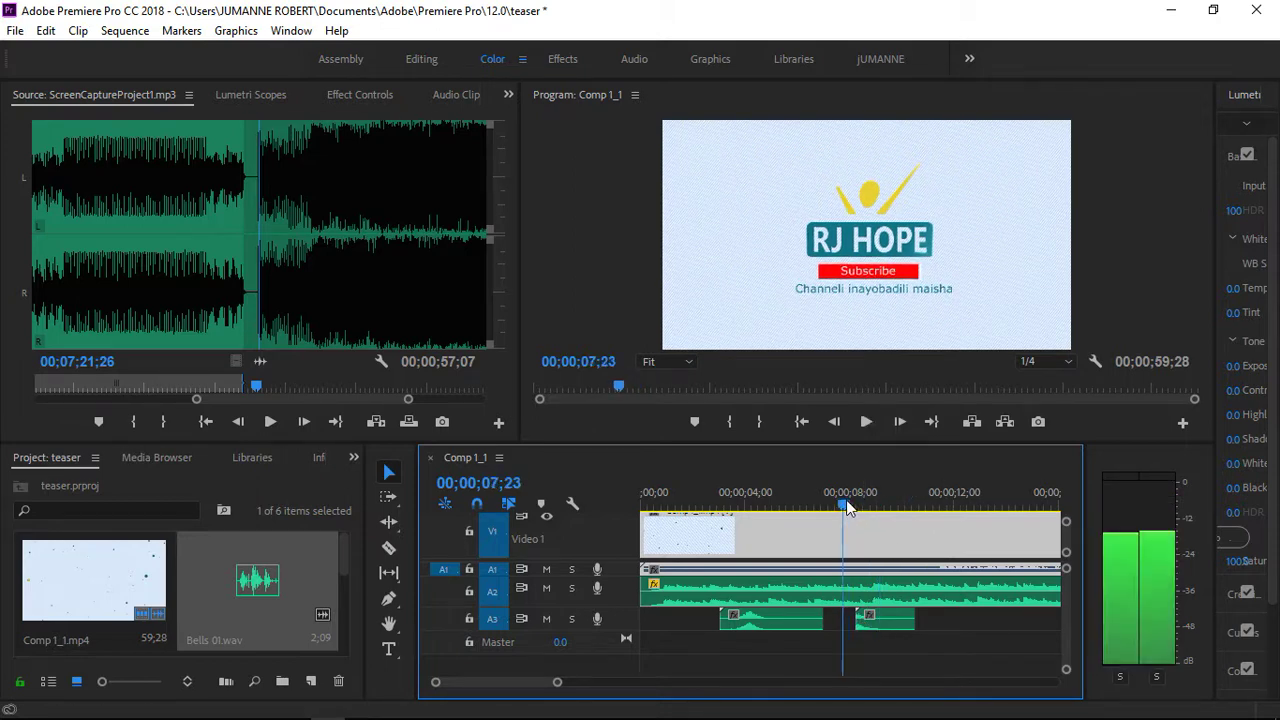
pyautogui.press('space')
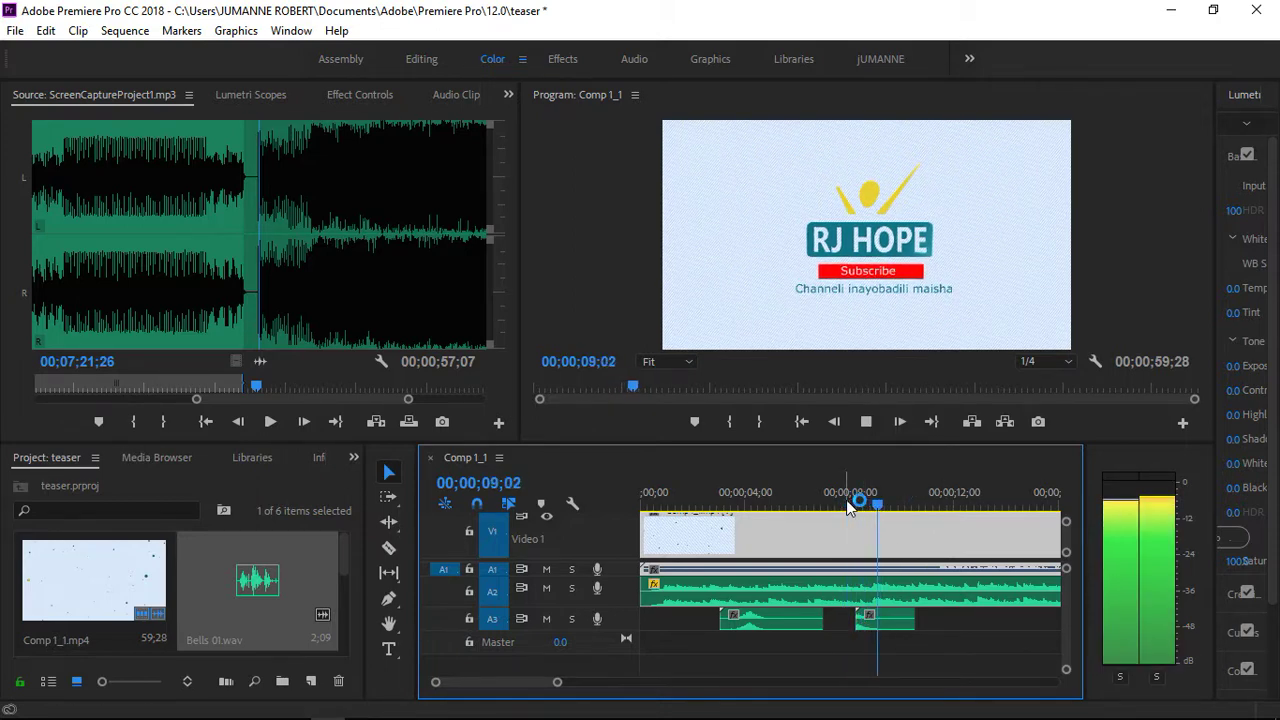
pyautogui.press('space')
pyautogui.moveTo(882, 500); pyautogui.dragTo(813, 507)
pyautogui.press('space')
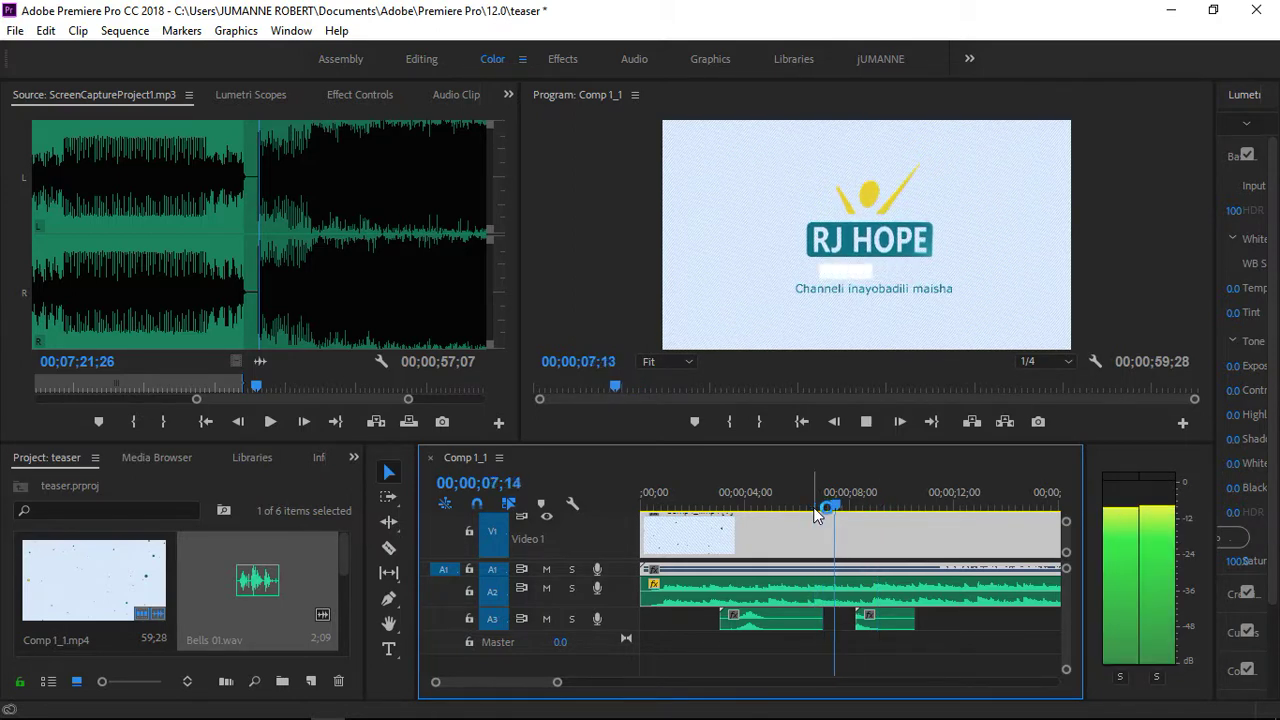
pyautogui.press('space')
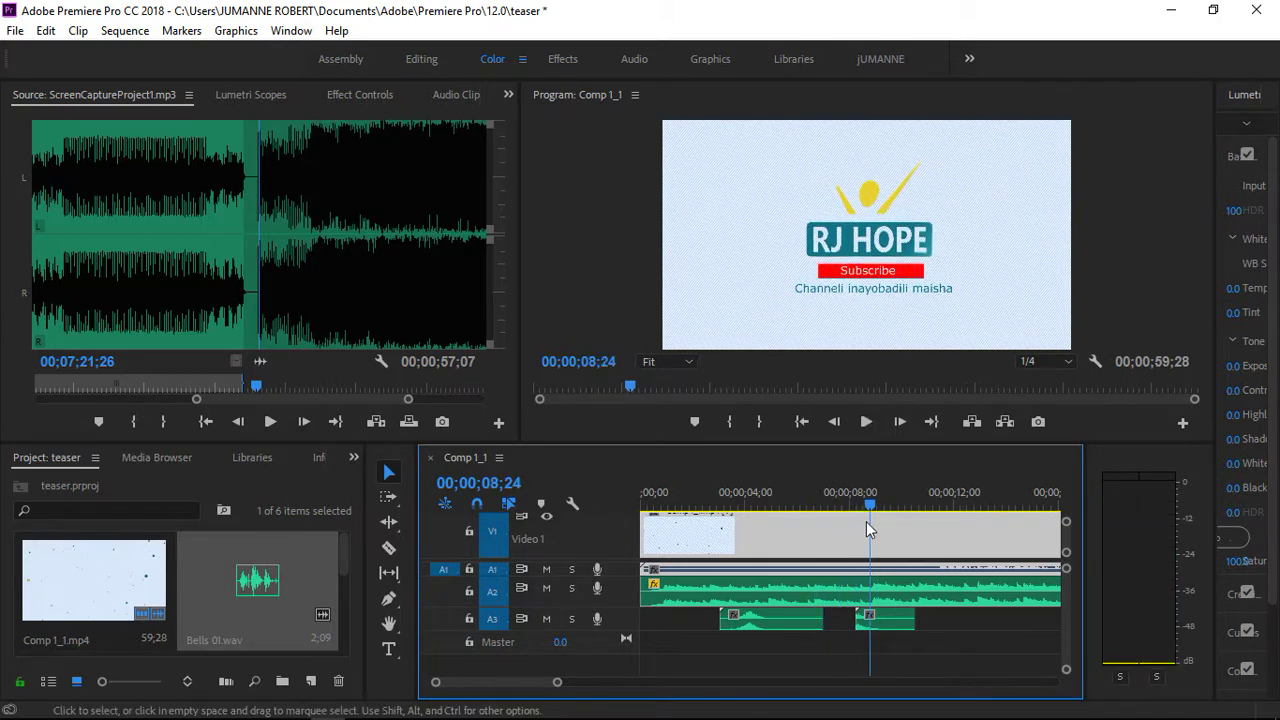
pyautogui.moveTo(872, 513); pyautogui.dragTo(818, 507)
pyautogui.press('space')
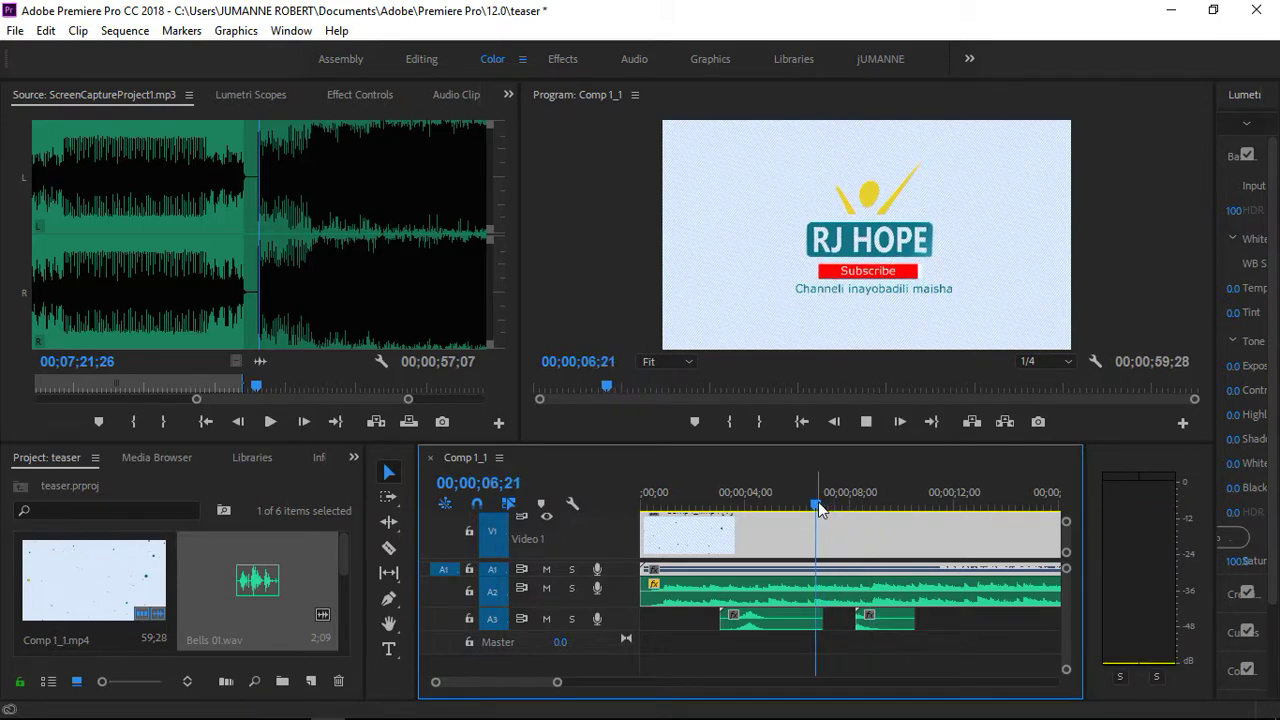
pyautogui.press('space')
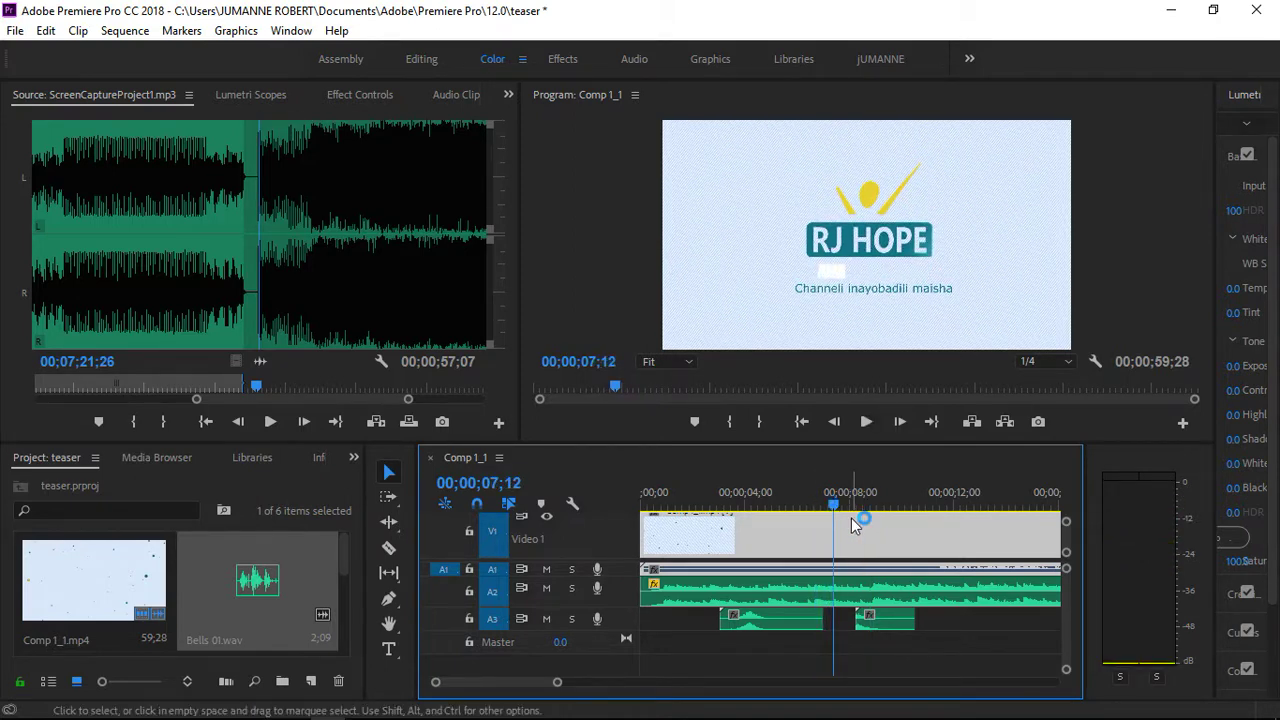
pyautogui.moveTo(840, 513); pyautogui.dragTo(826, 515)
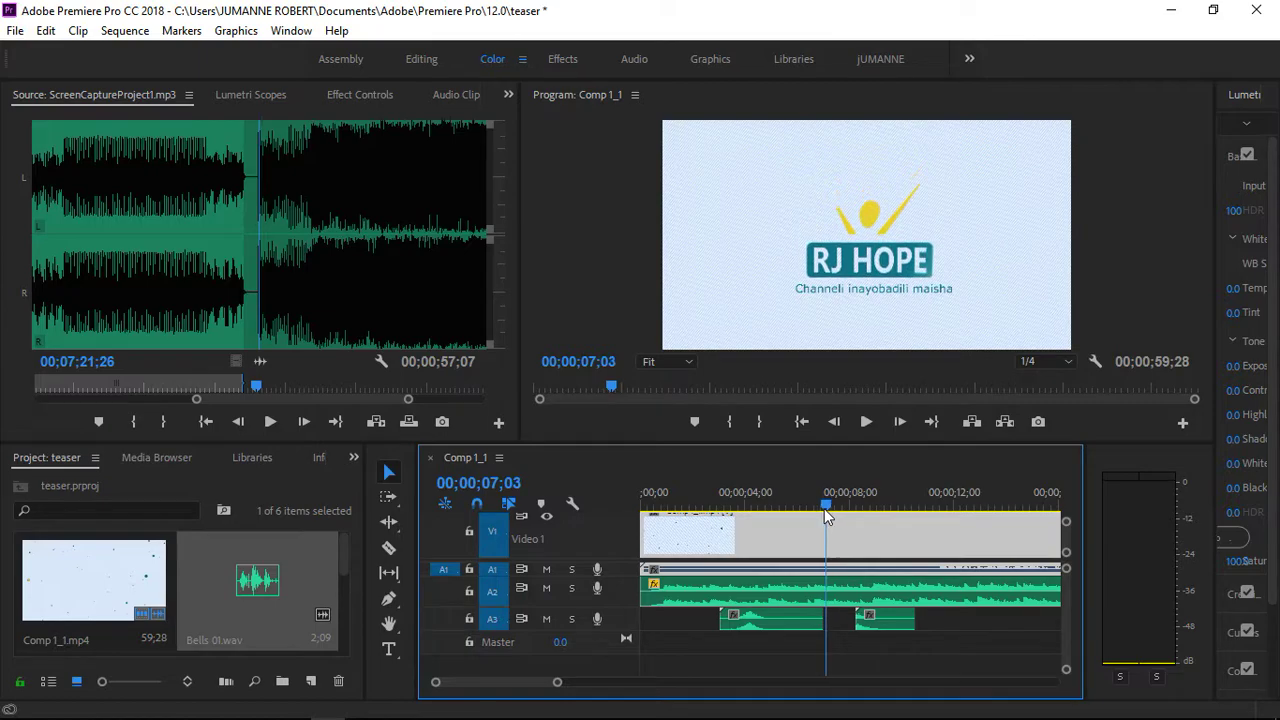
# Switch to File Explorer, audition swoosh sounds in the Whoosh Swoosh sounds - pack 1 folder, and return to the Audio folder
pyautogui.click(1165, 10)
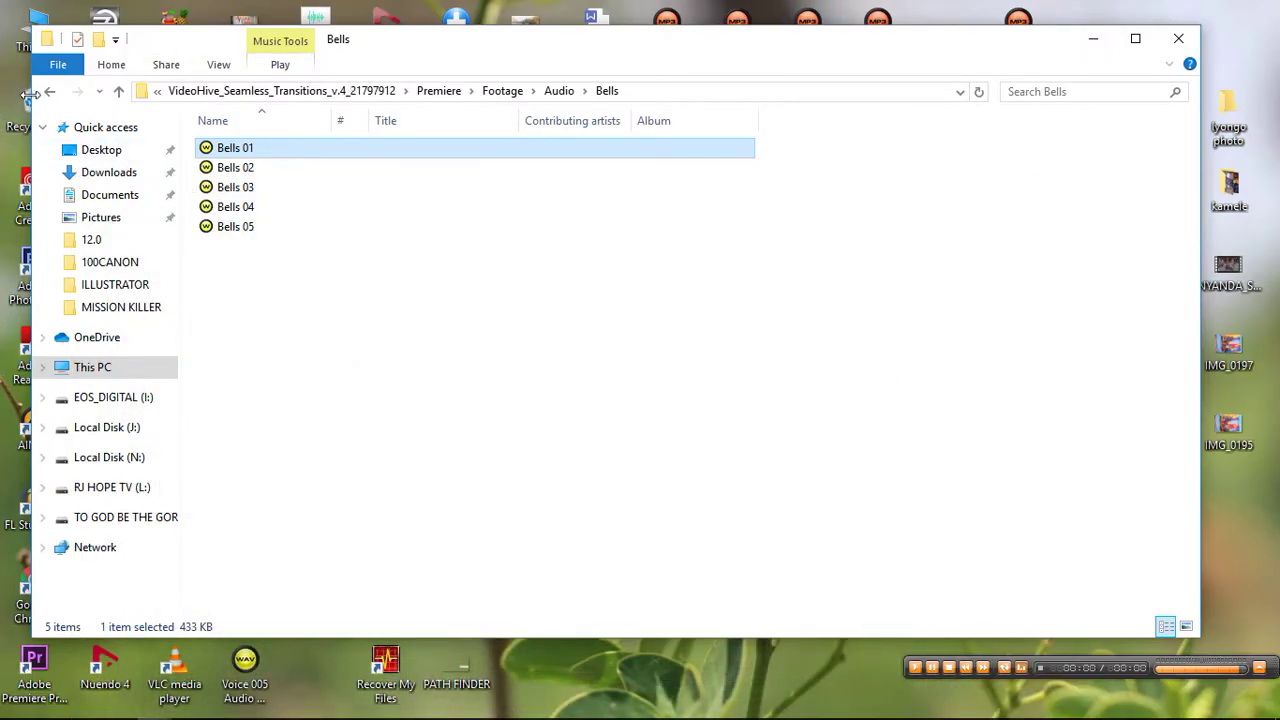
pyautogui.click(48, 94)
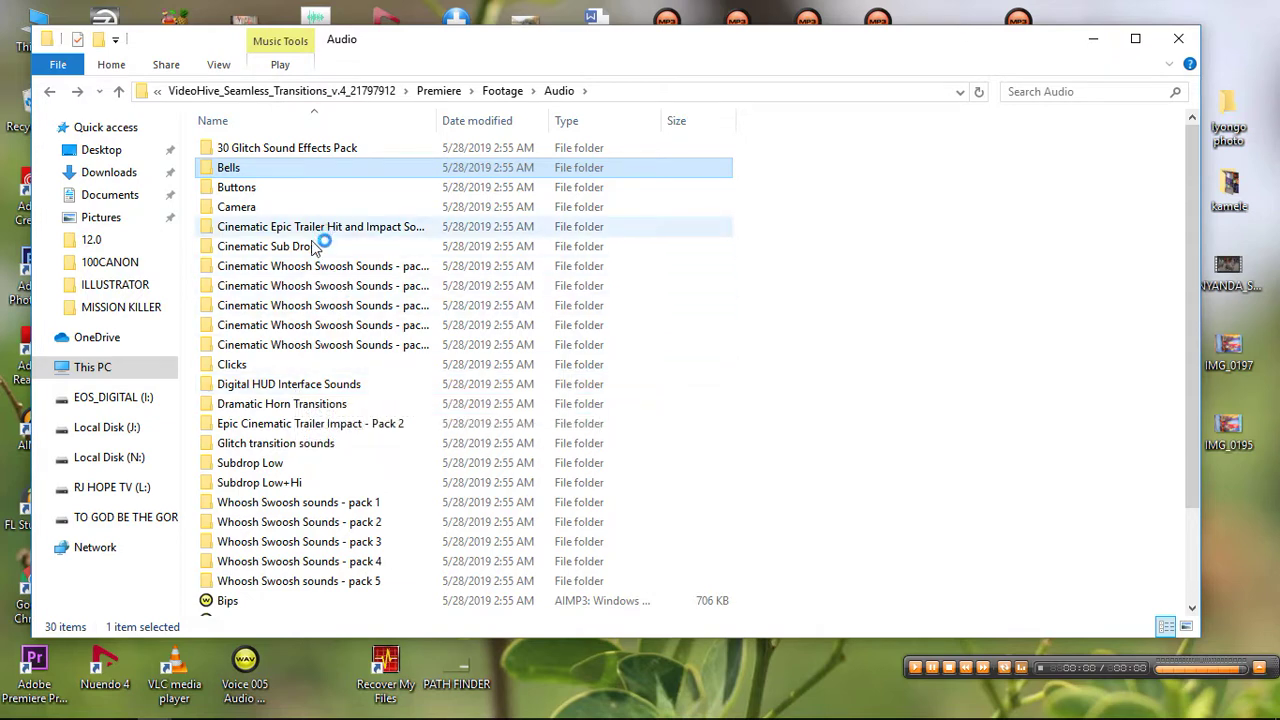
pyautogui.doubleClick(280, 502)
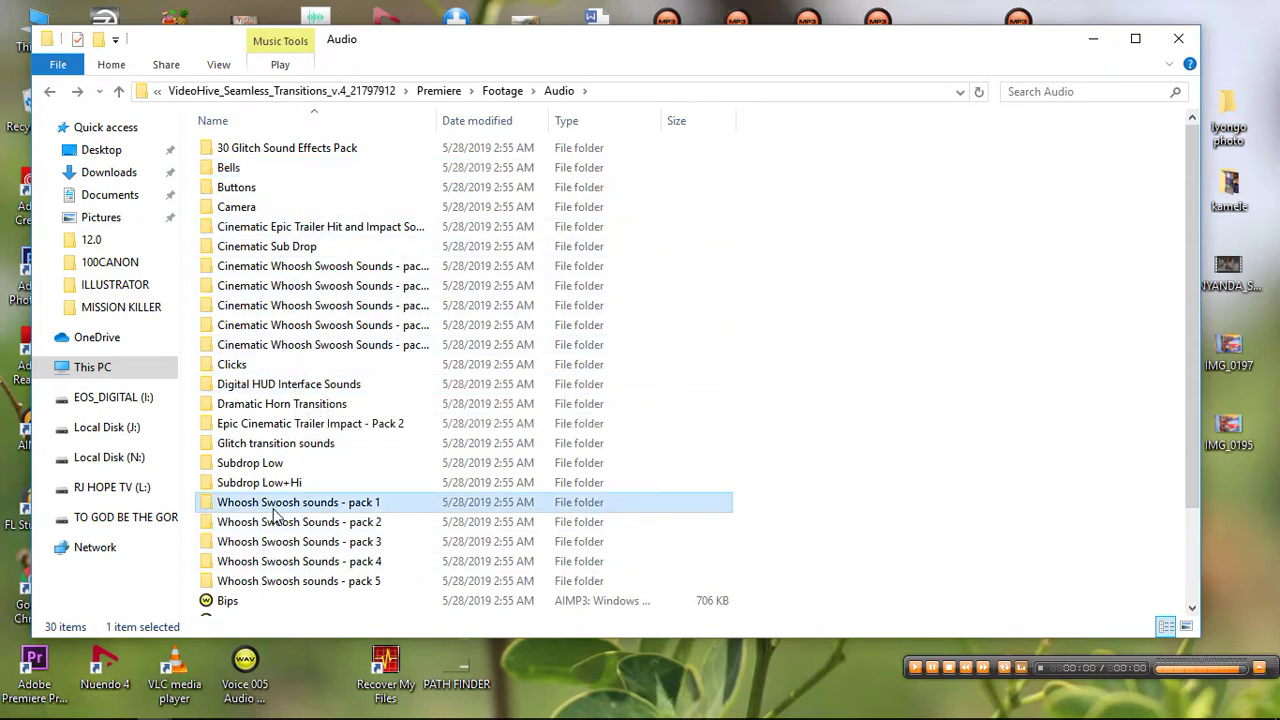
pyautogui.doubleClick(245, 150)
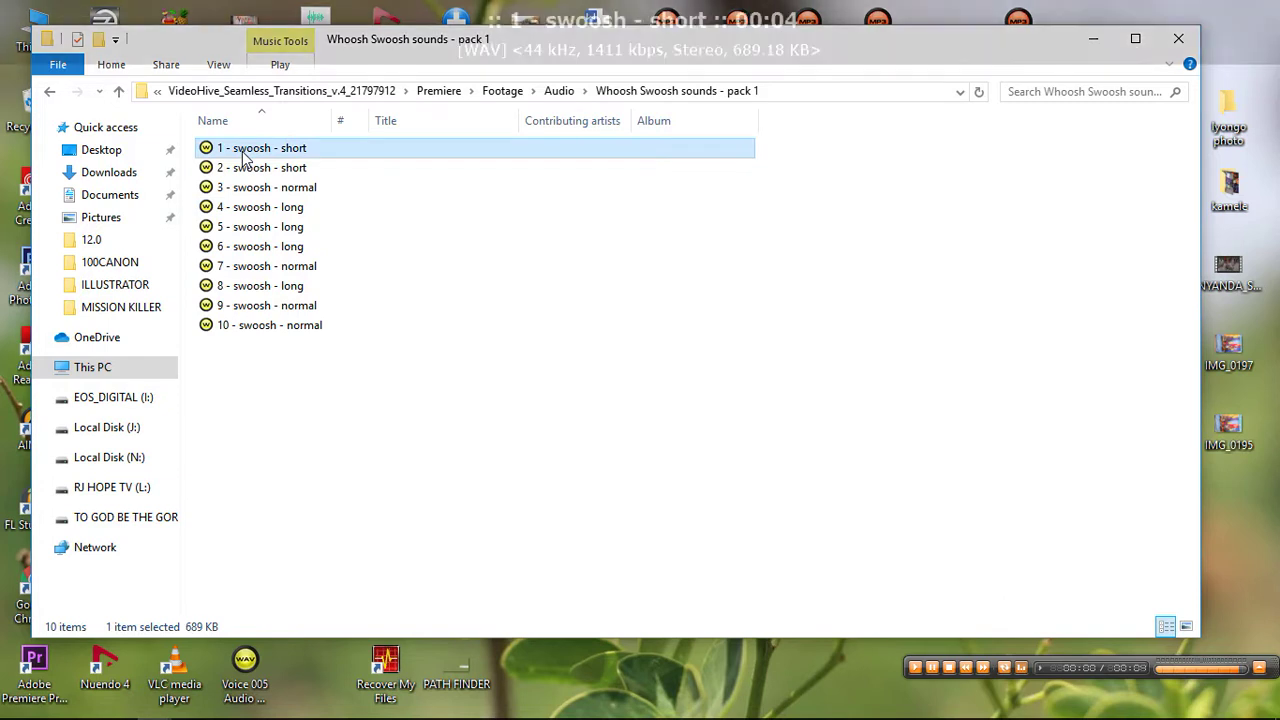
pyautogui.doubleClick(268, 190)
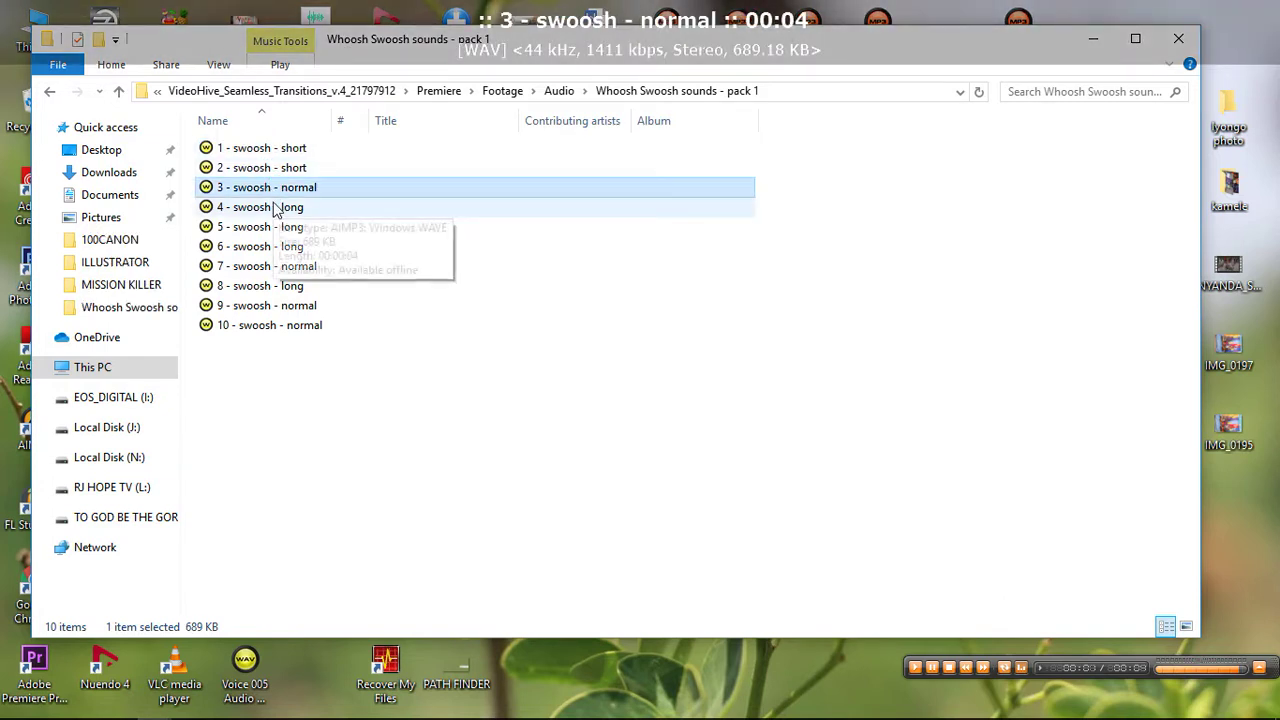
pyautogui.doubleClick(276, 209)
pyautogui.doubleClick(275, 224)
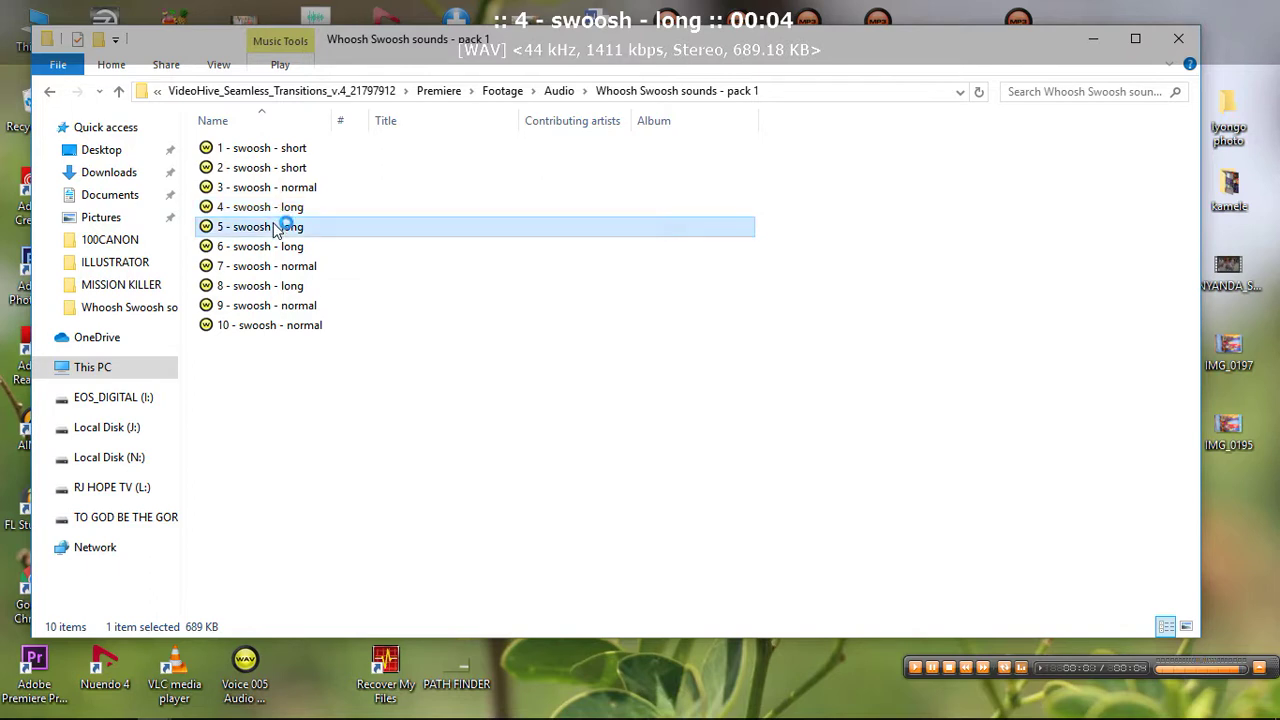
pyautogui.doubleClick(276, 290)
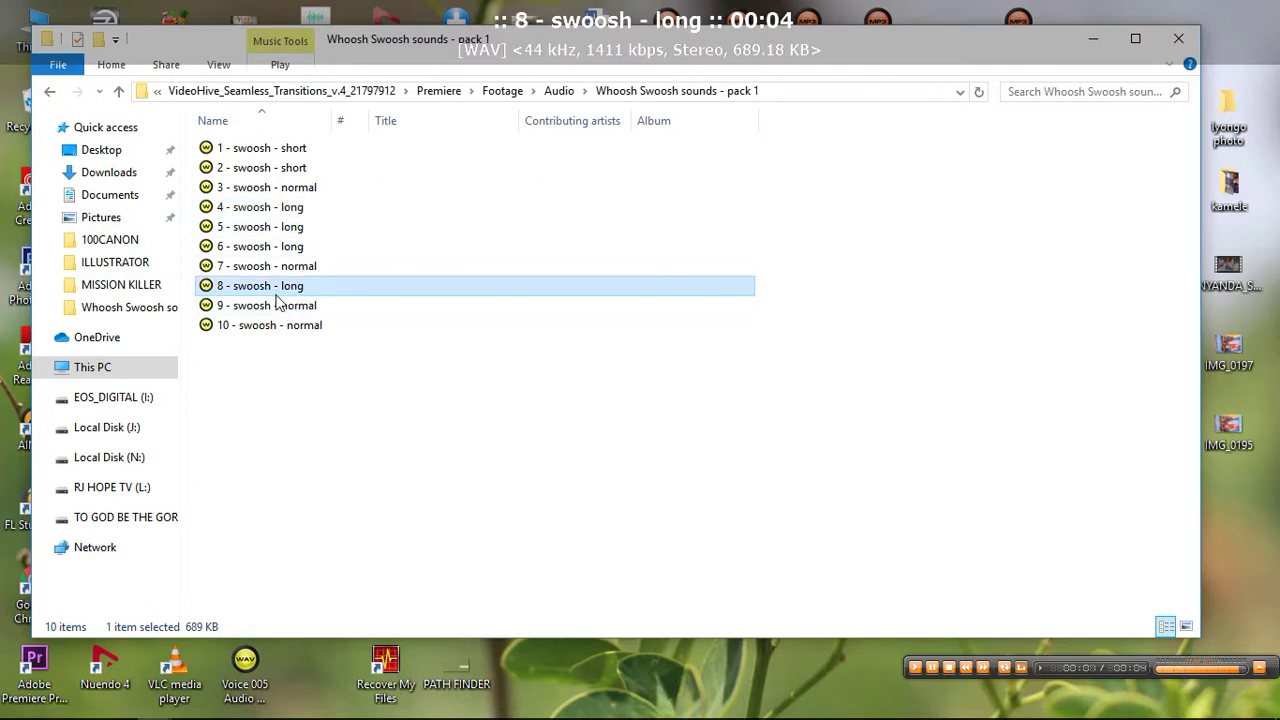
pyautogui.doubleClick(279, 305)
pyautogui.doubleClick(280, 325)
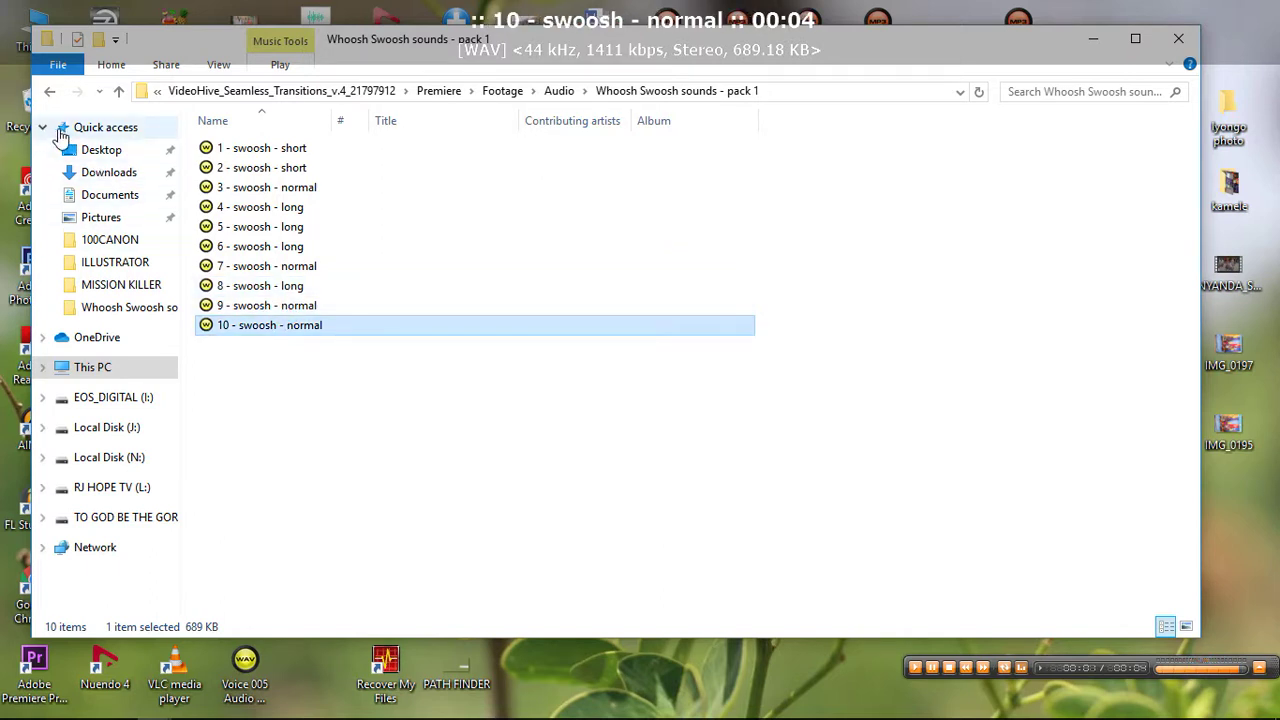
pyautogui.doubleClick(262, 305)
pyautogui.doubleClick(270, 290)
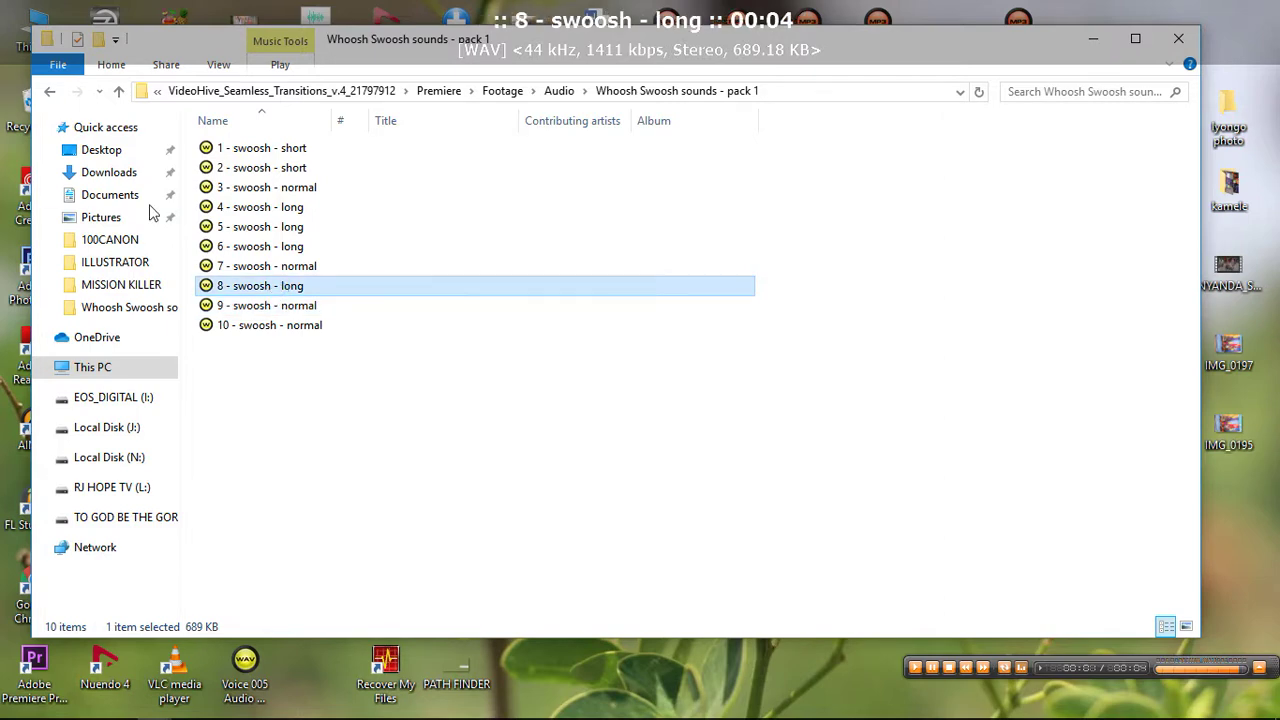
pyautogui.click(49, 91)
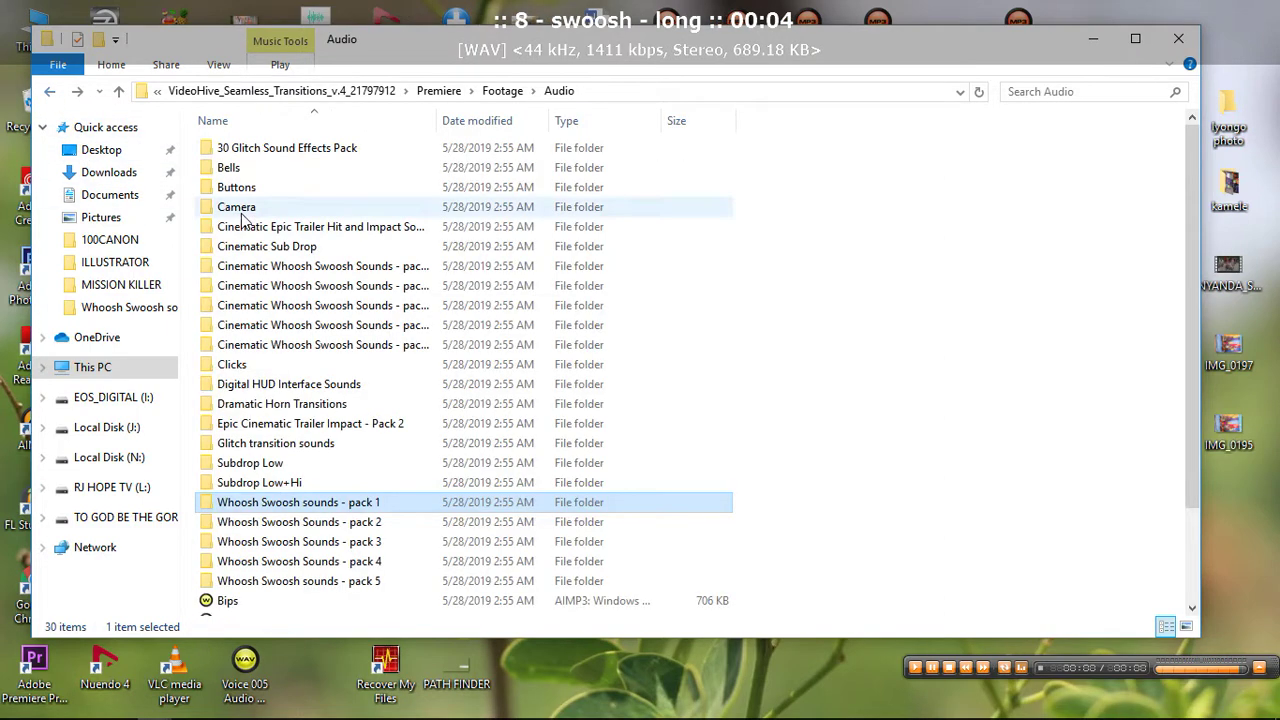
# Switch back to Premiere Pro and play the swoosh on track A3 from about 00;00;04;11 through the Subscribe button section
pyautogui.click(338, 705)
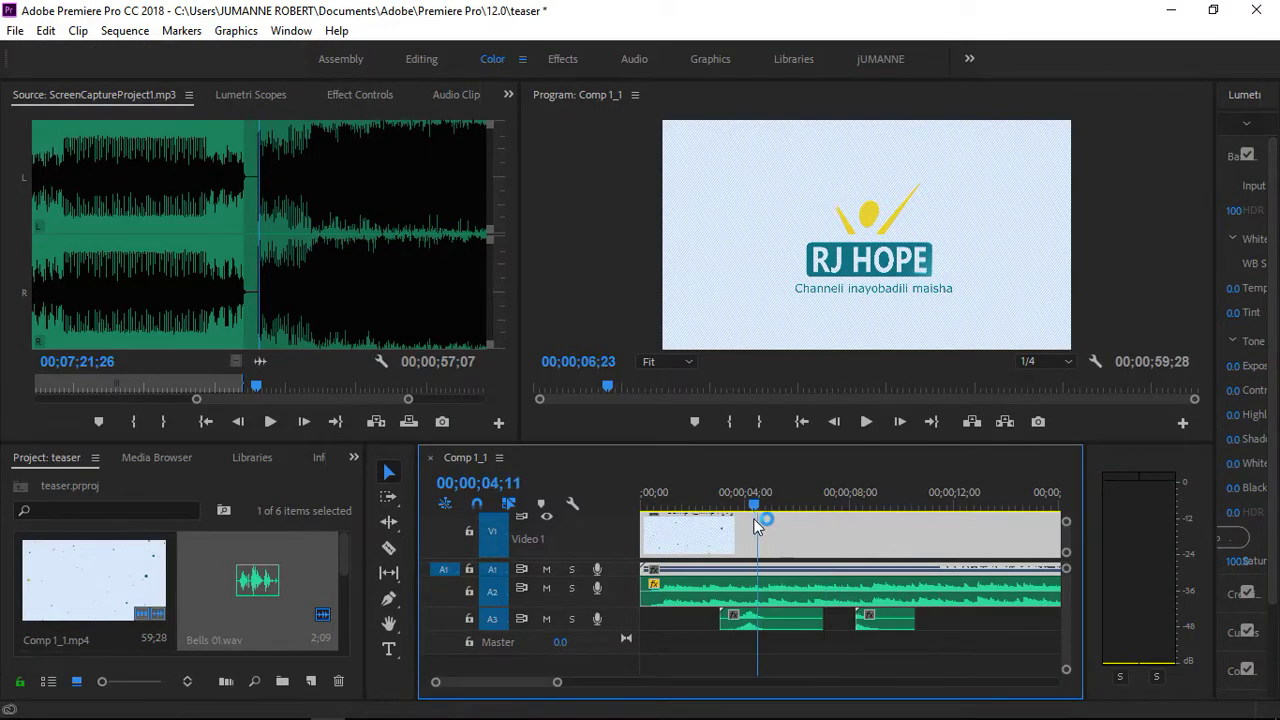
pyautogui.click(764, 623)
pyautogui.press('space')
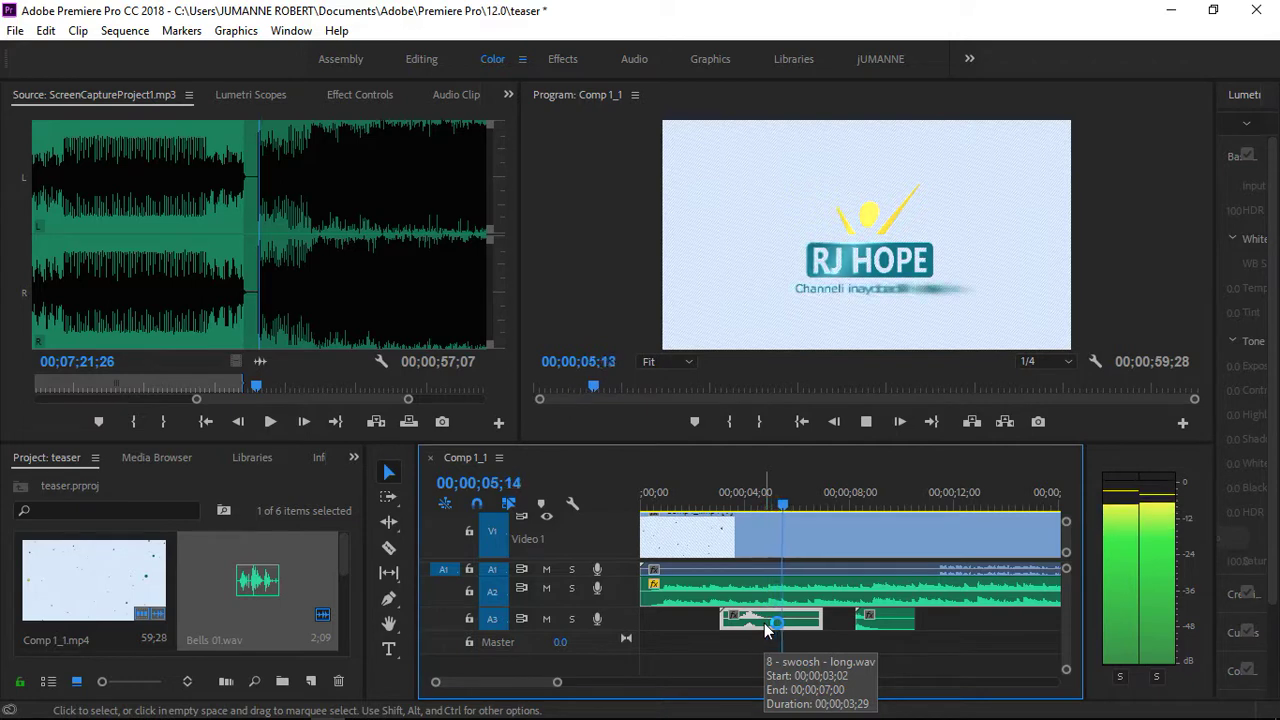
pyautogui.press('space')
pyautogui.press('space')
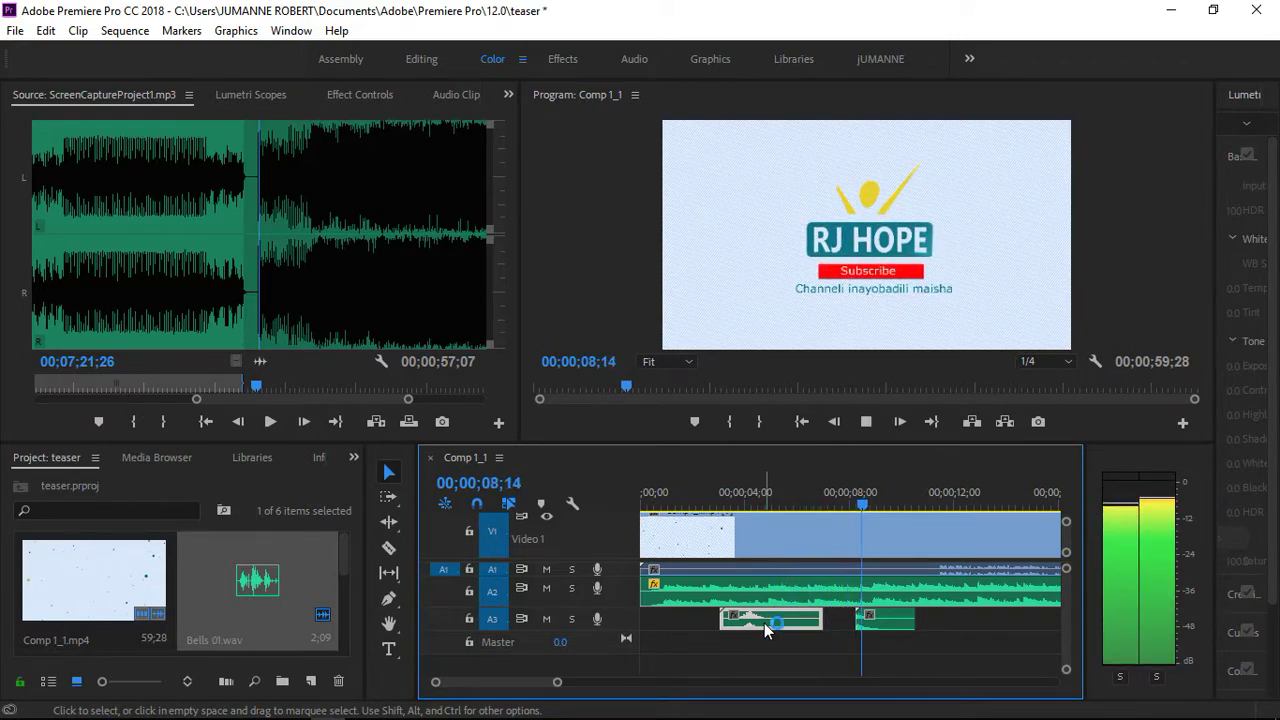
pyautogui.press('space')
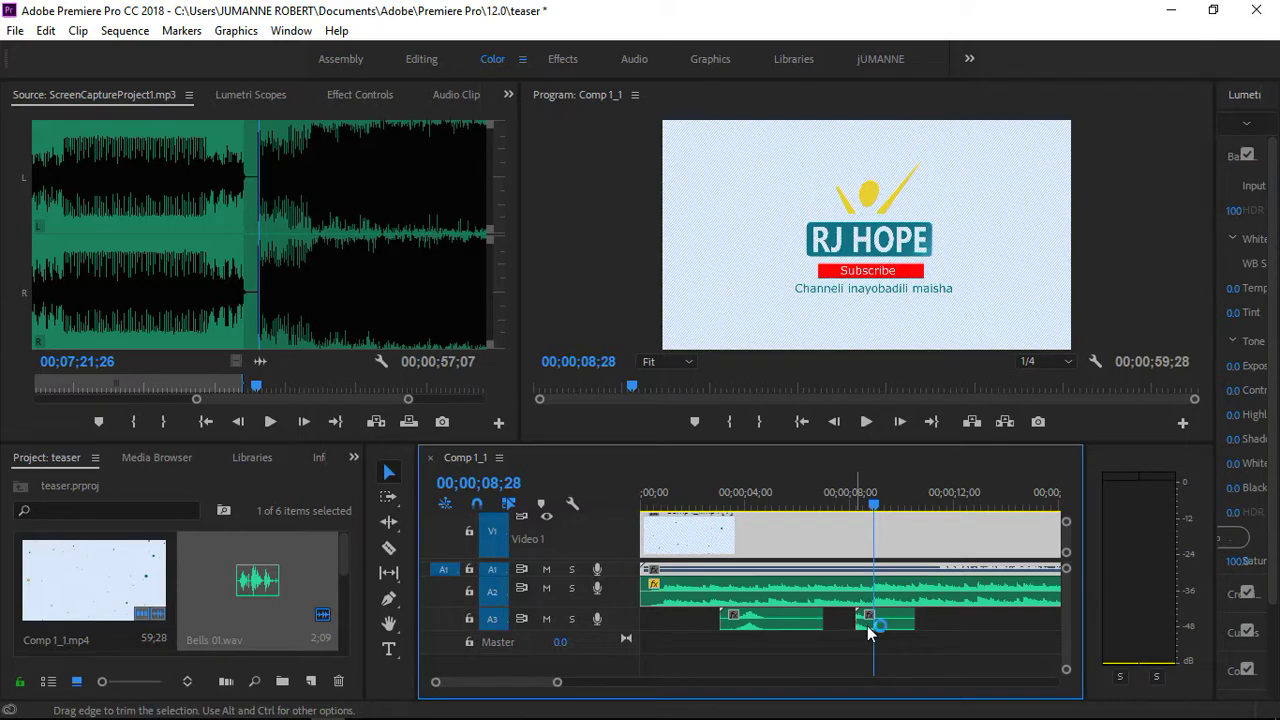
# Replay the bell sound from about the 8-second mark and continue through to the framed video scene at 00;00;13;02
pyautogui.click(864, 500)
pyautogui.moveTo(857, 507); pyautogui.dragTo(860, 505)
pyautogui.press('space')
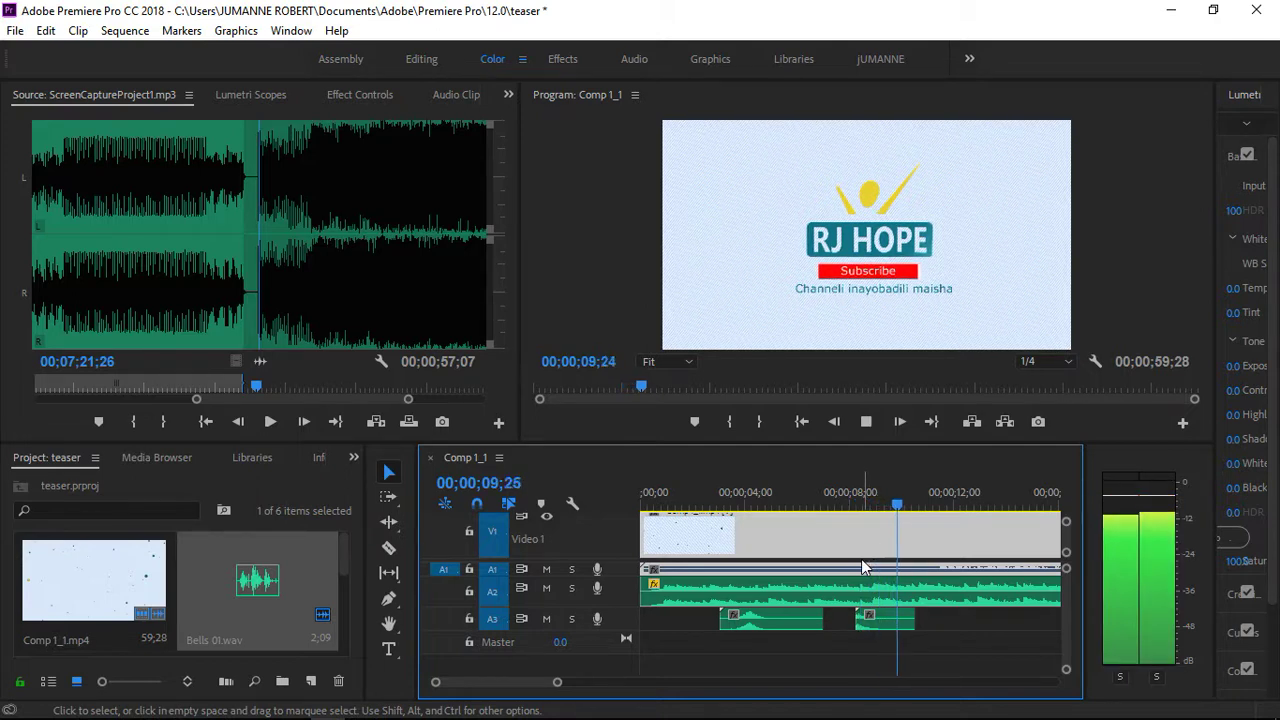
pyautogui.press('space')
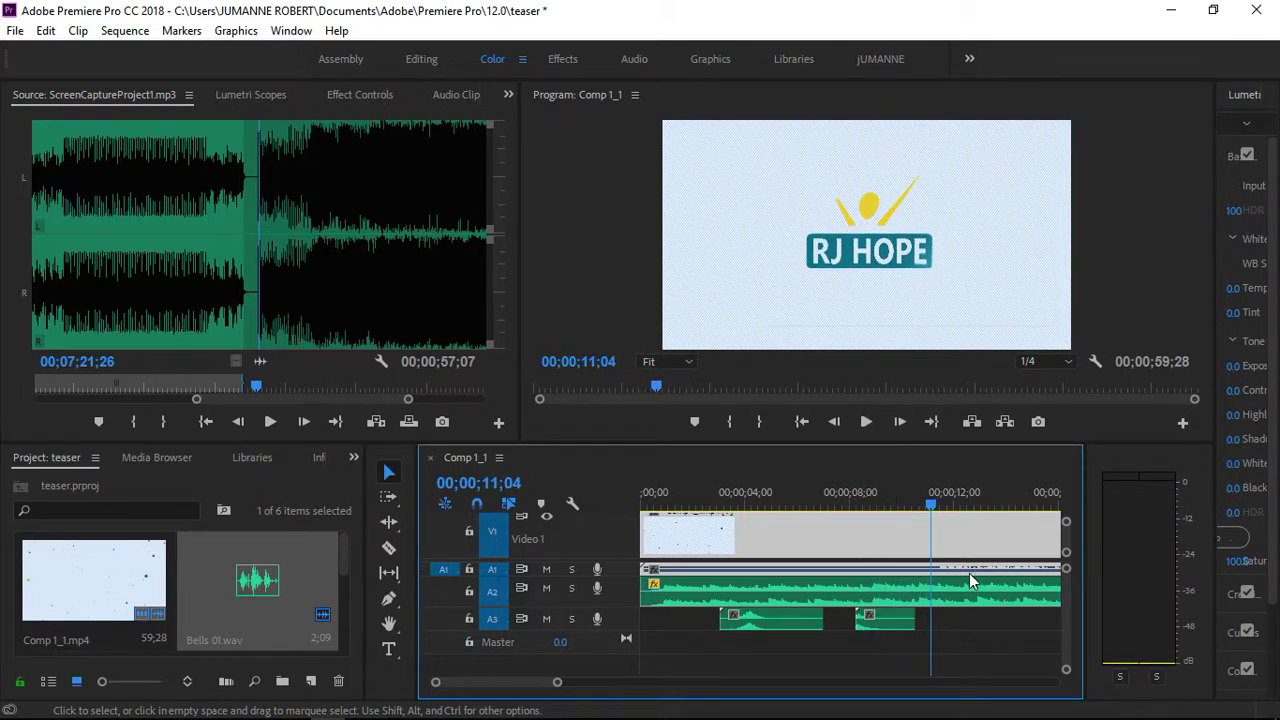
pyautogui.press('space')
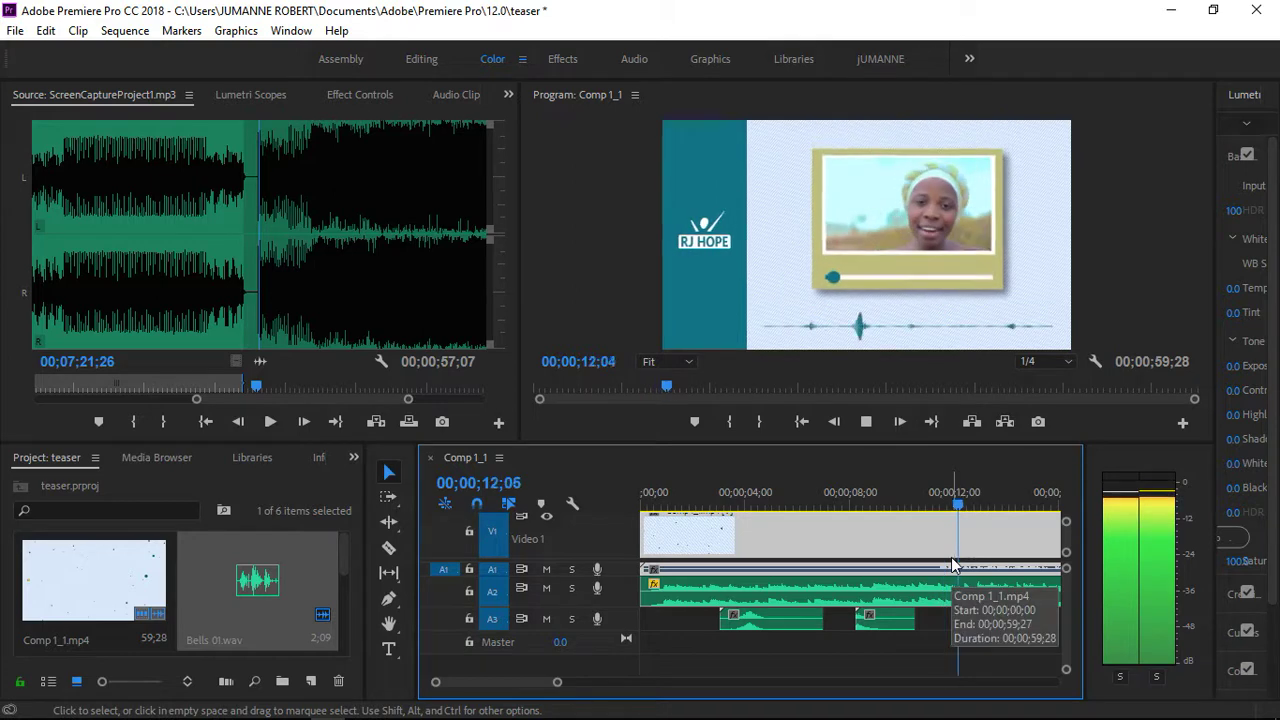
pyautogui.press('space')
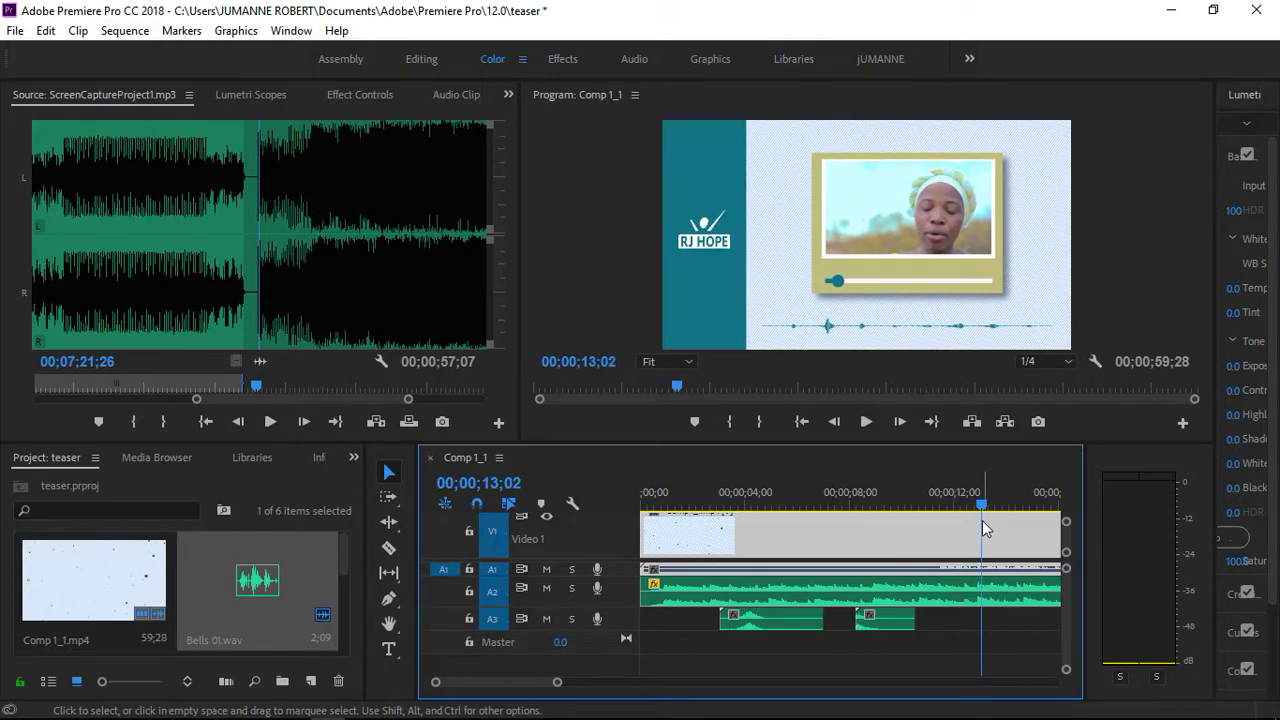
# Replay the logo reveal with its swoosh from 00;00;03;01, then park the playhead at 00;00;07;14
pyautogui.moveTo(982, 520); pyautogui.dragTo(720, 560)
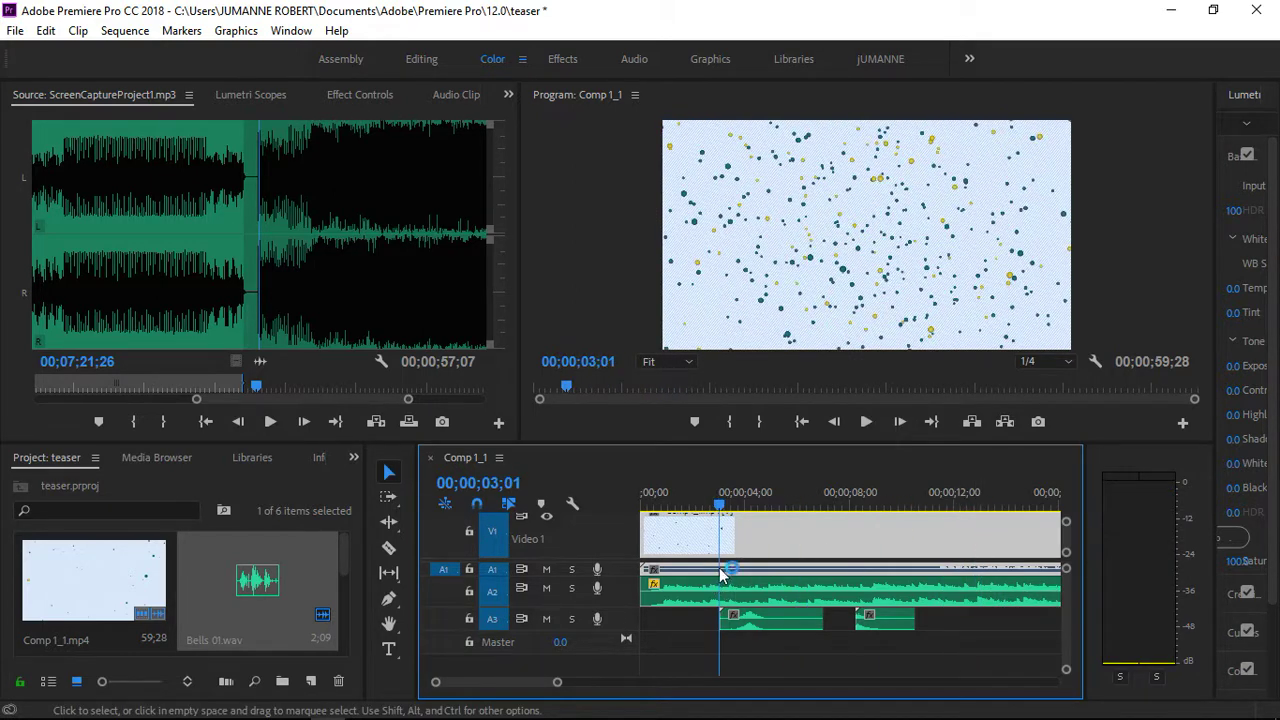
pyautogui.press('space')
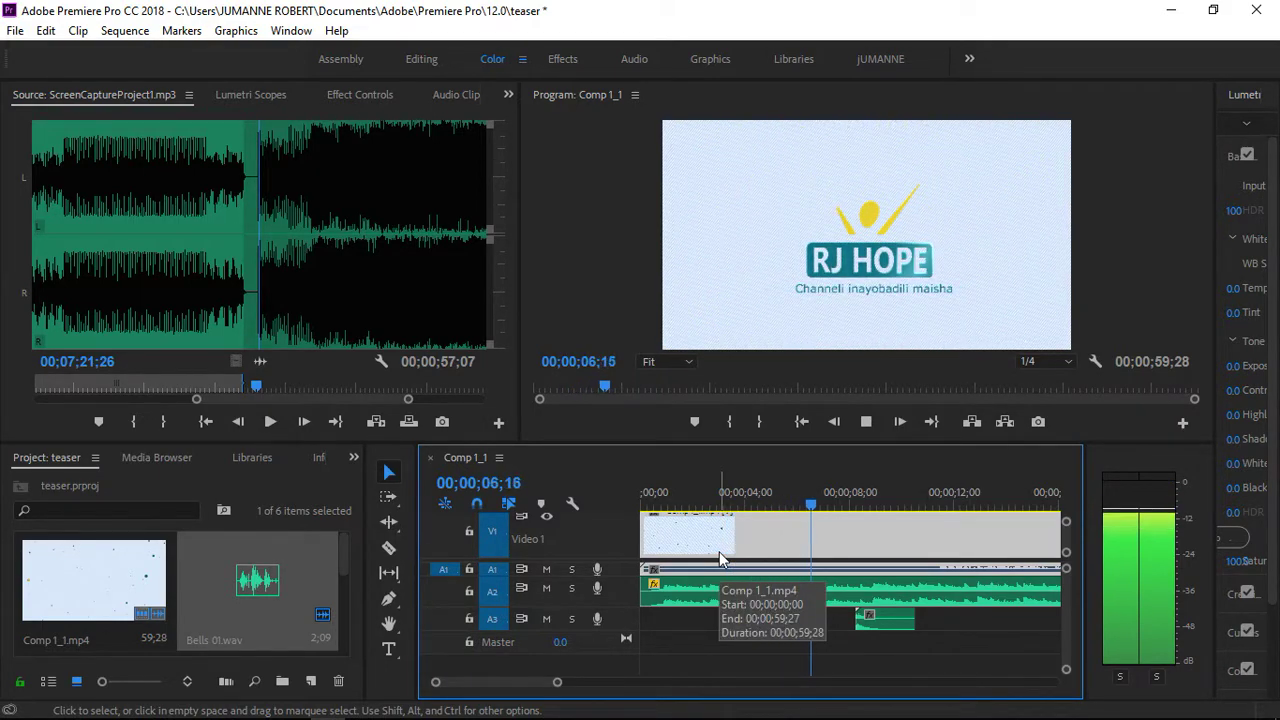
pyautogui.press('space')
pyautogui.moveTo(791, 503)
pyautogui.mouseDown()
pyautogui.moveTo(791, 515)
pyautogui.moveTo(814, 503)
pyautogui.mouseUp()
pyautogui.press('space')
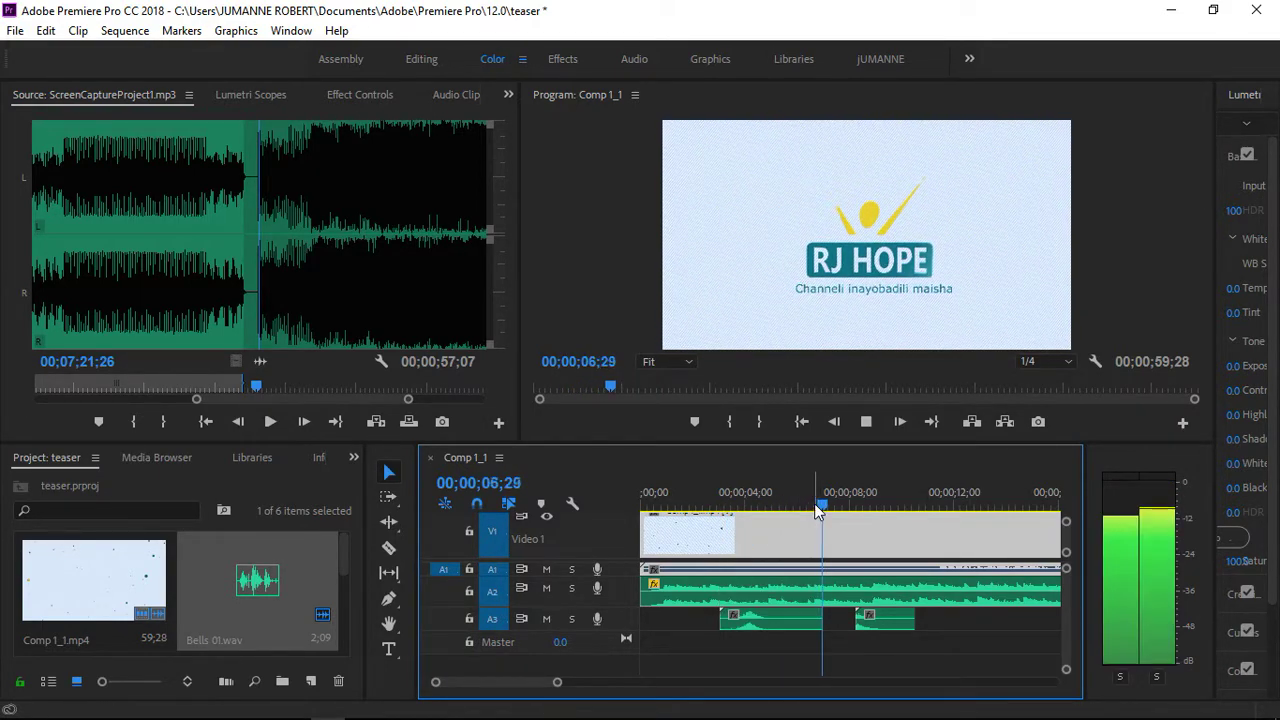
pyautogui.press('space')
pyautogui.click(835, 502)
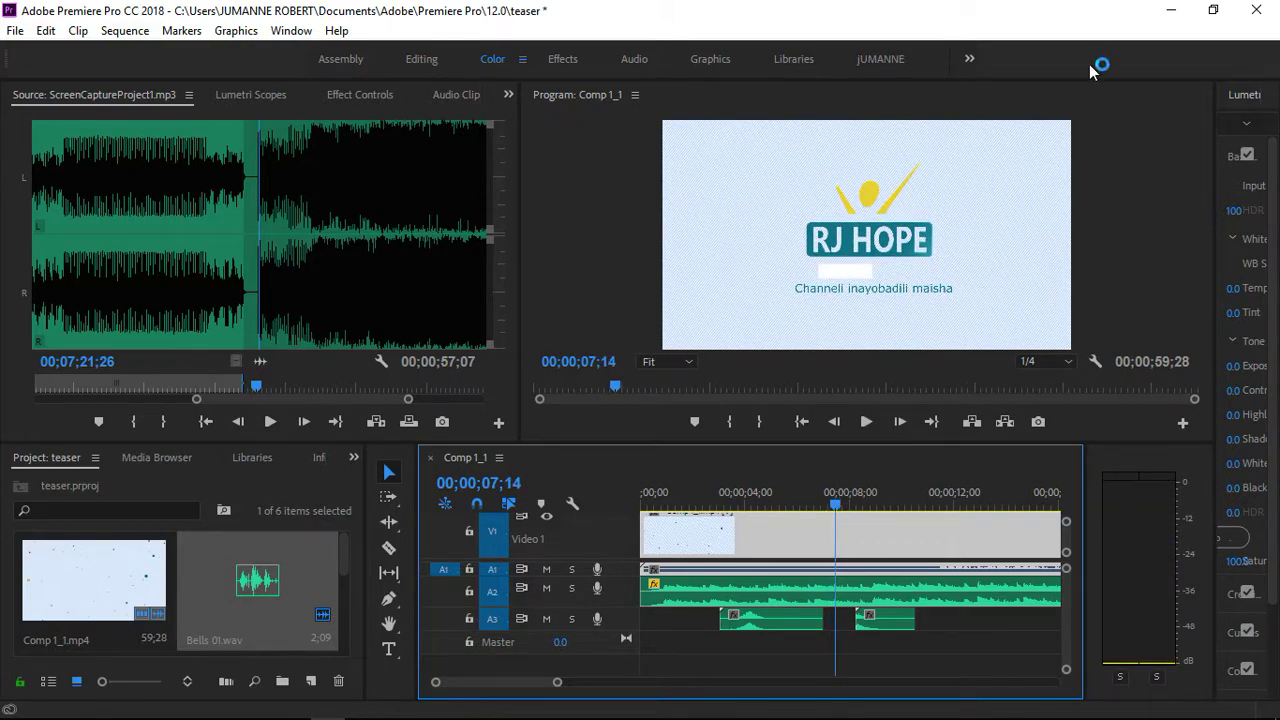
# Switch to File Explorer, audition SD_Low_03, SD_Low_02 and SD_Low_01 in the Subdrop Low folder, and return to the Audio folder
pyautogui.click(1167, 8)
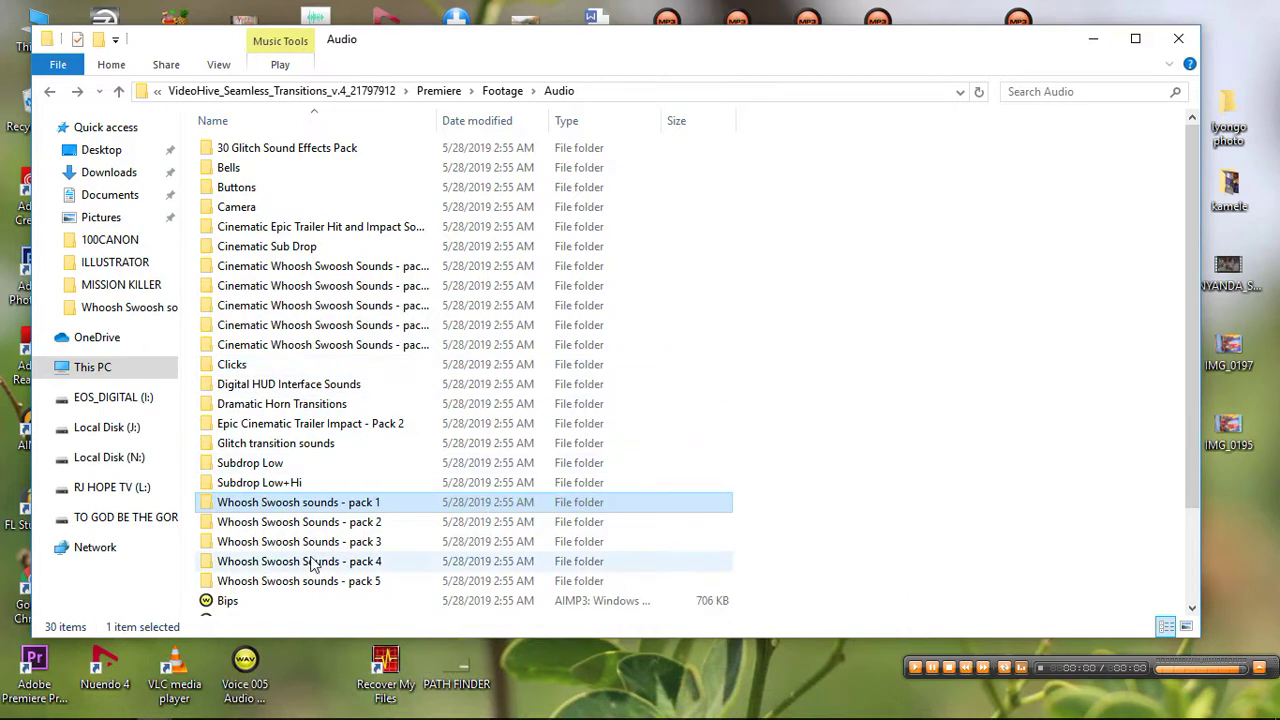
pyautogui.doubleClick(283, 466)
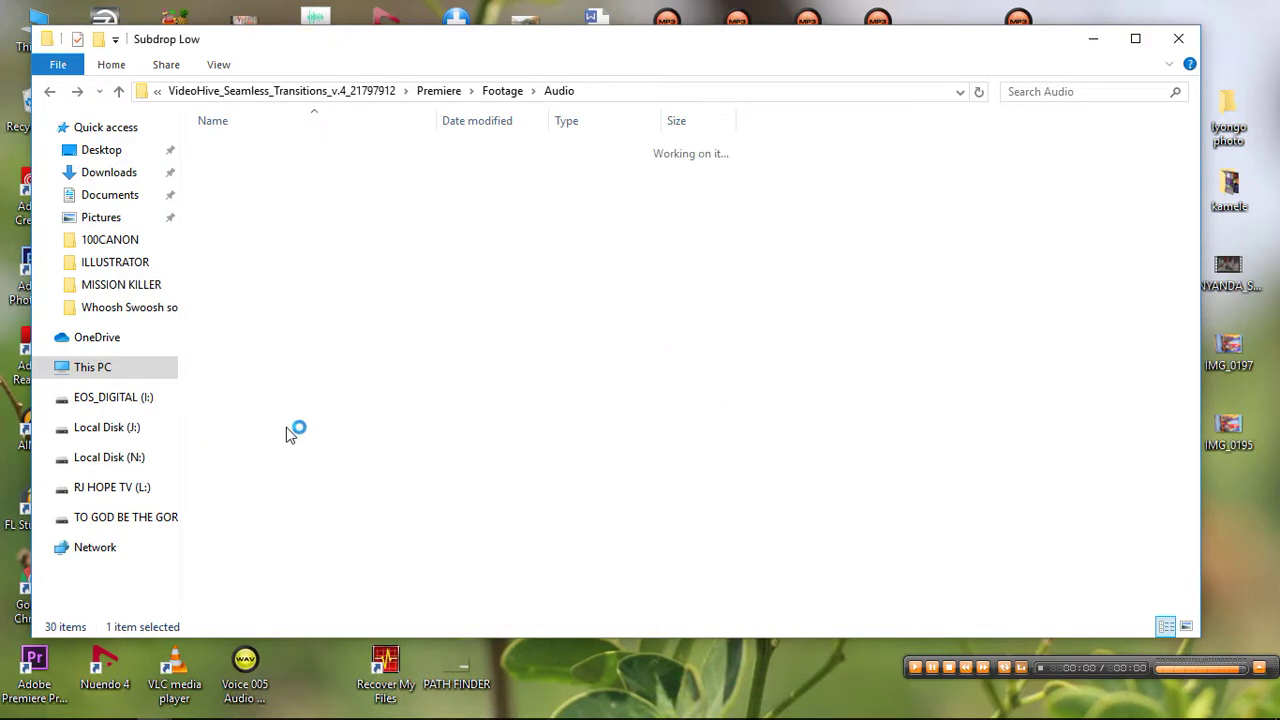
pyautogui.doubleClick(248, 187)
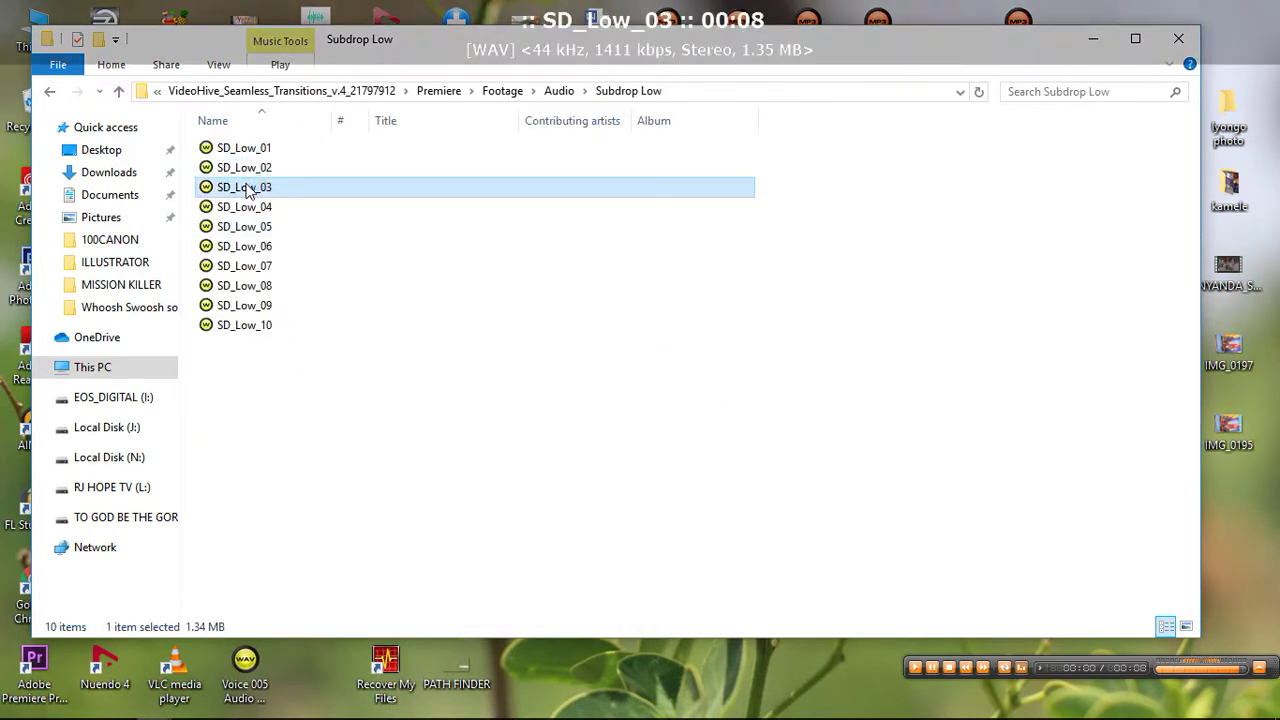
pyautogui.click(245, 170)
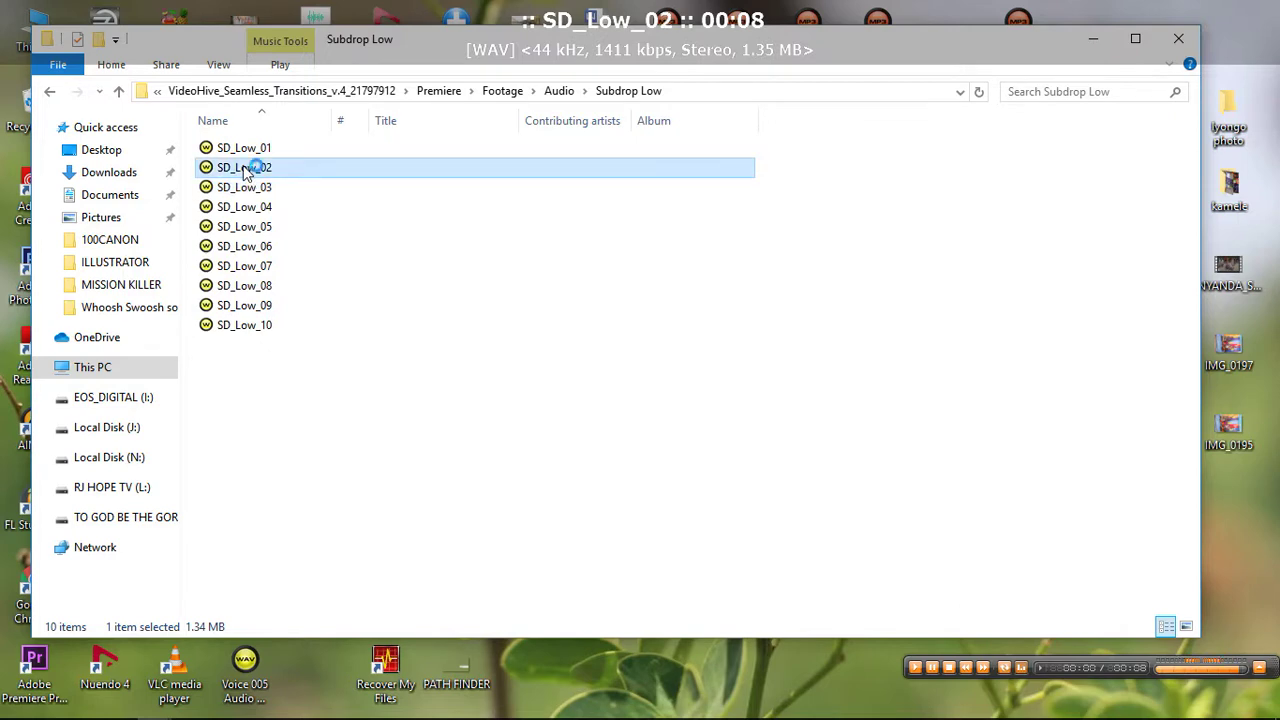
pyautogui.click(240, 151)
pyautogui.click(50, 92)
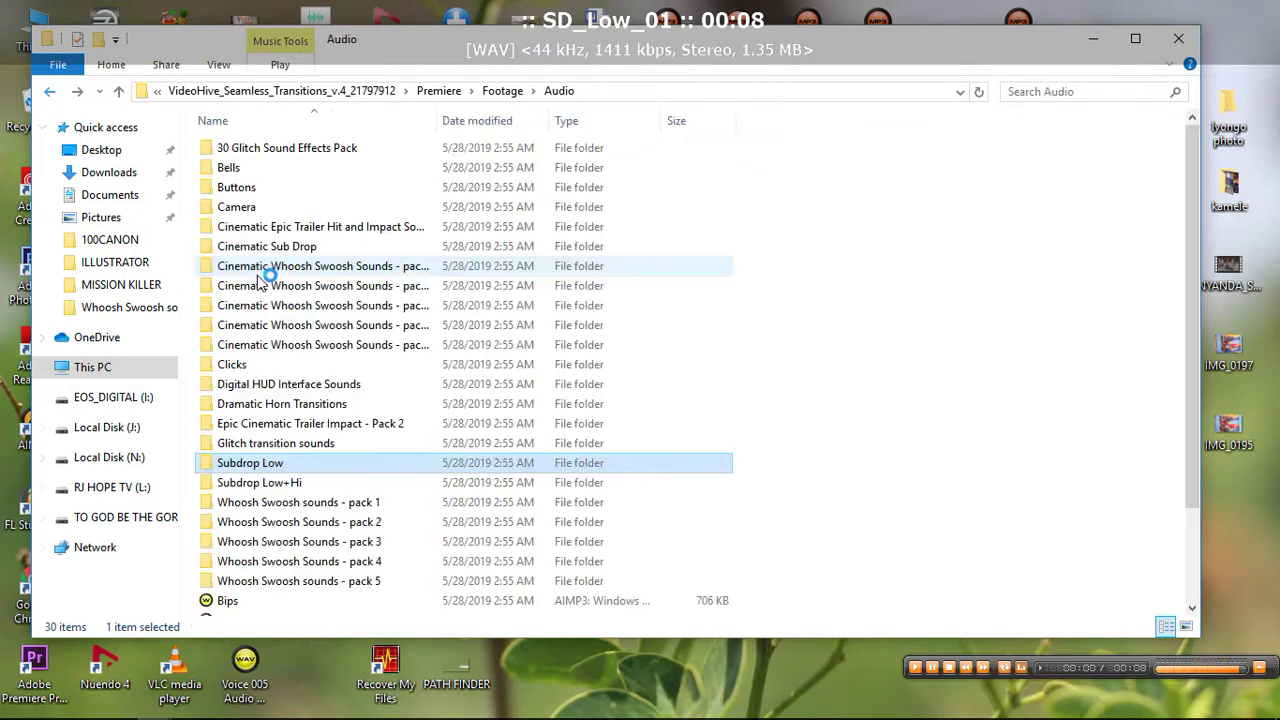
# Audition Bips and several sounds in the Digital HUD Interface Sounds folder, including Notification, Wrong and Digital Type Text, then return to the Audio folder
pyautogui.click(228, 601)
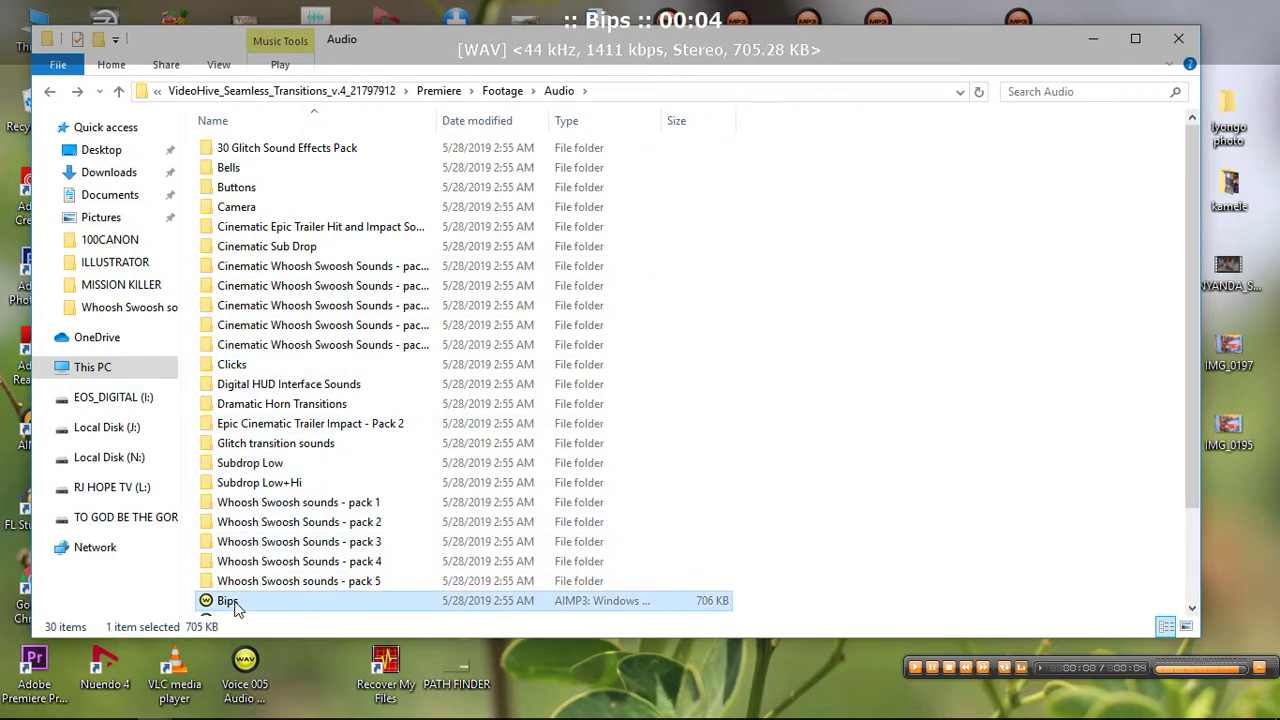
pyautogui.moveTo(1188, 307); pyautogui.dragTo(1187, 381)
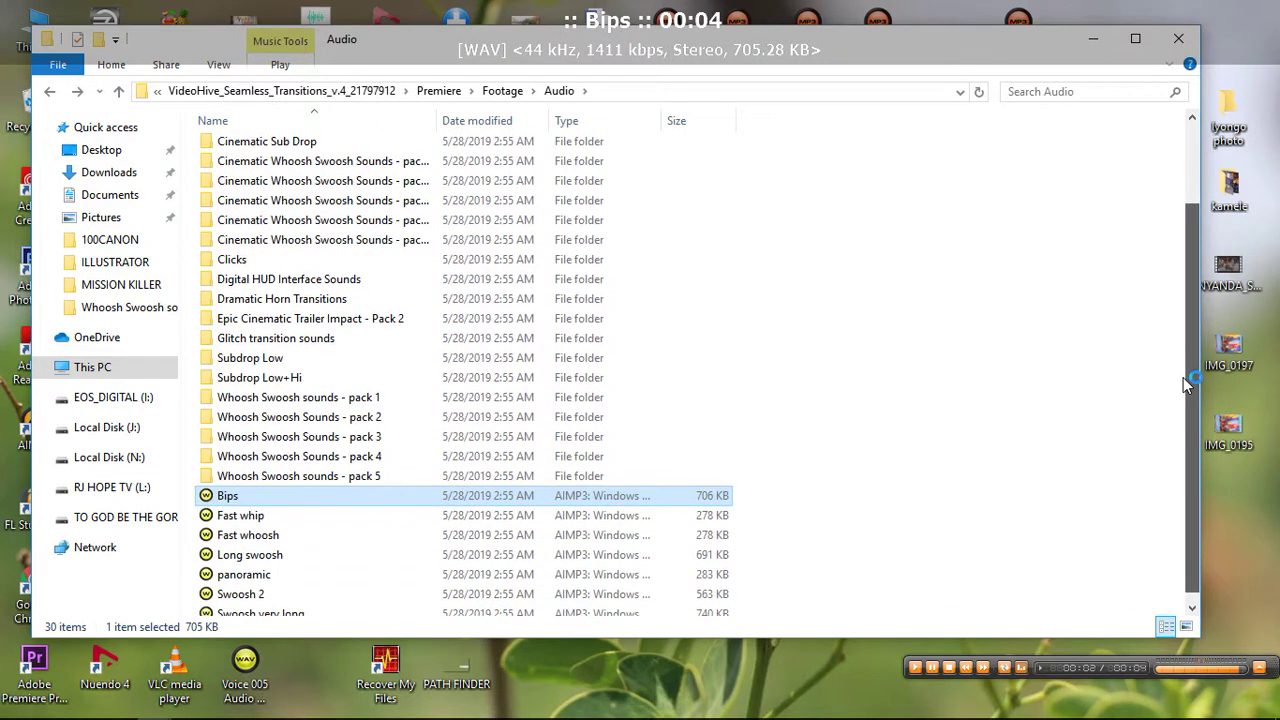
pyautogui.click(394, 284)
pyautogui.doubleClick(325, 280)
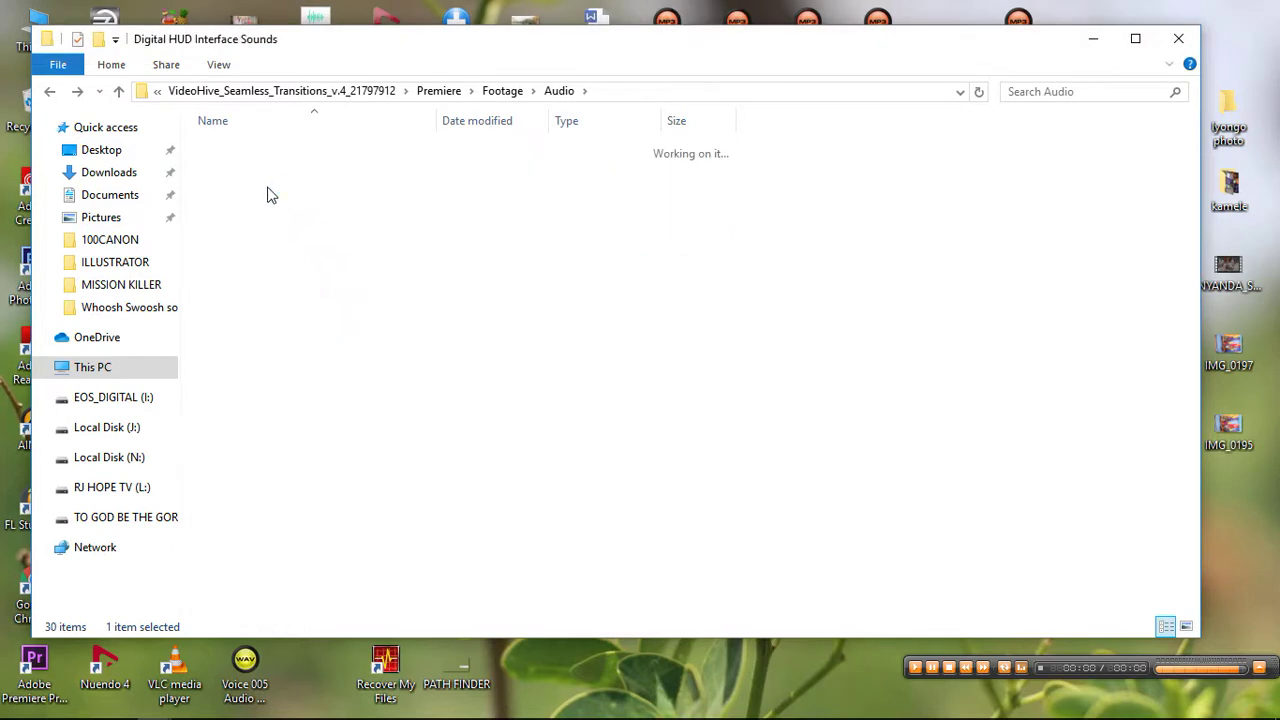
pyautogui.doubleClick(260, 185)
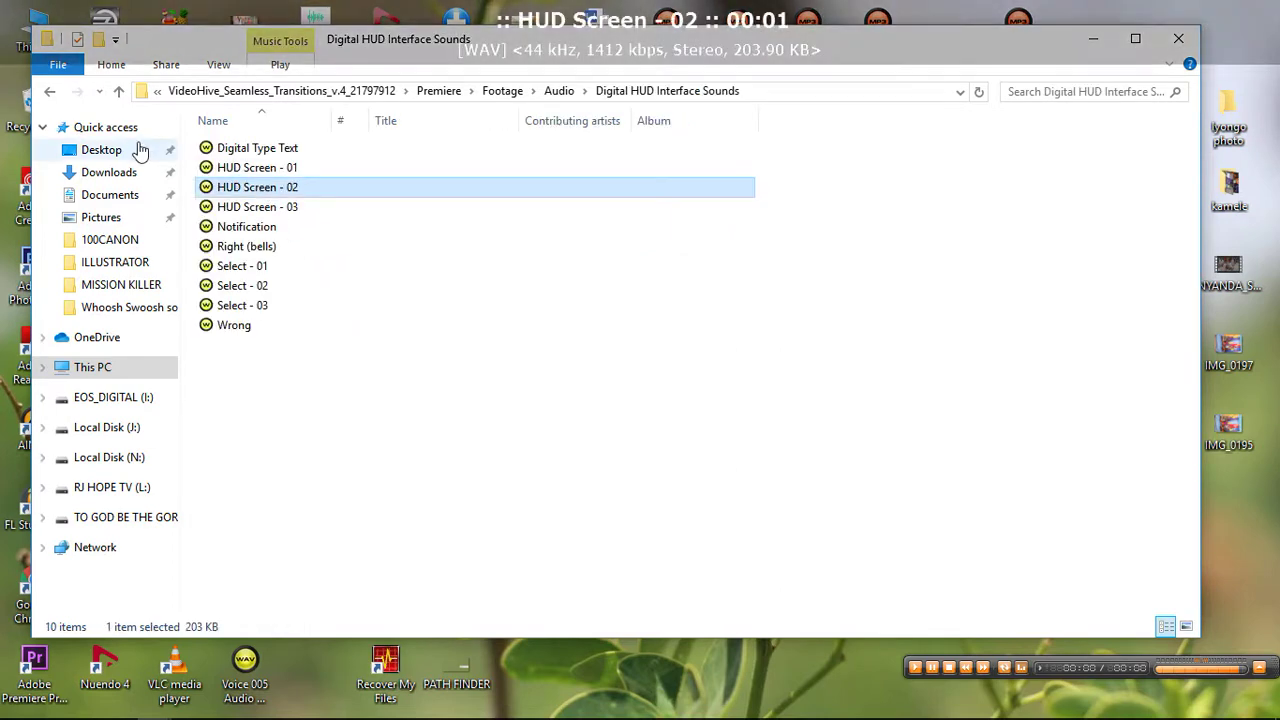
pyautogui.doubleClick(255, 229)
pyautogui.doubleClick(243, 265)
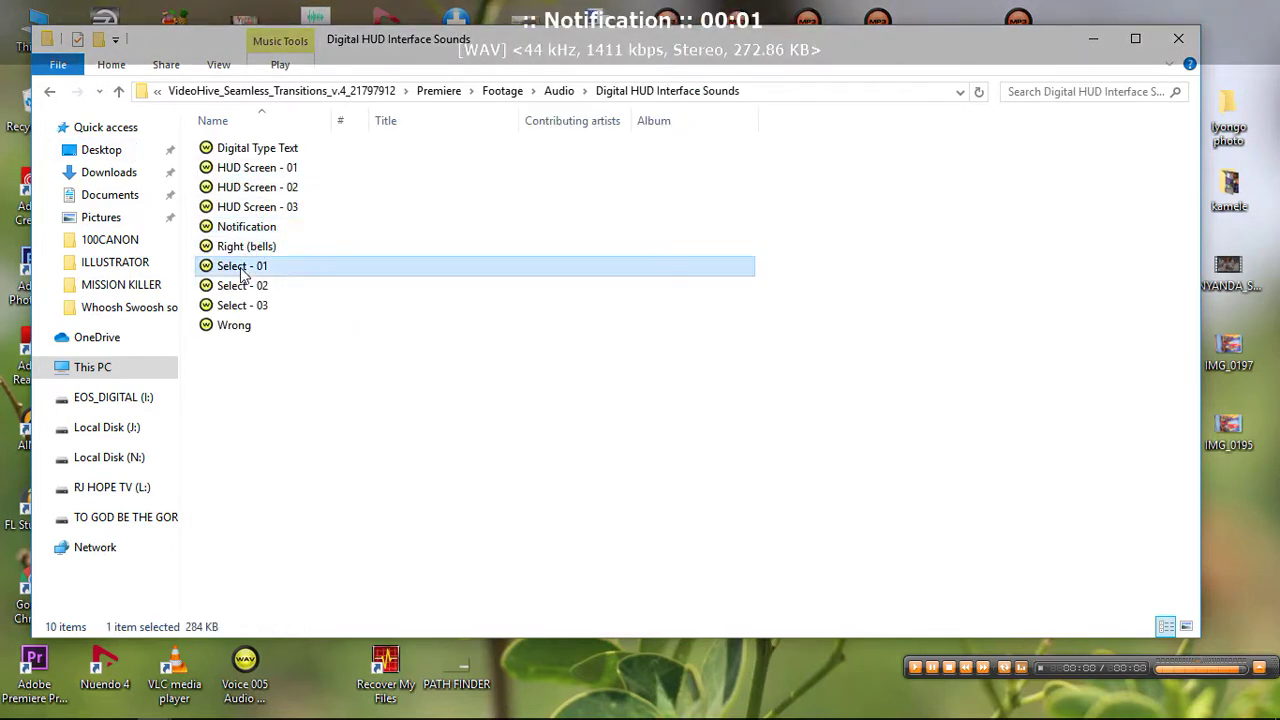
pyautogui.doubleClick(237, 325)
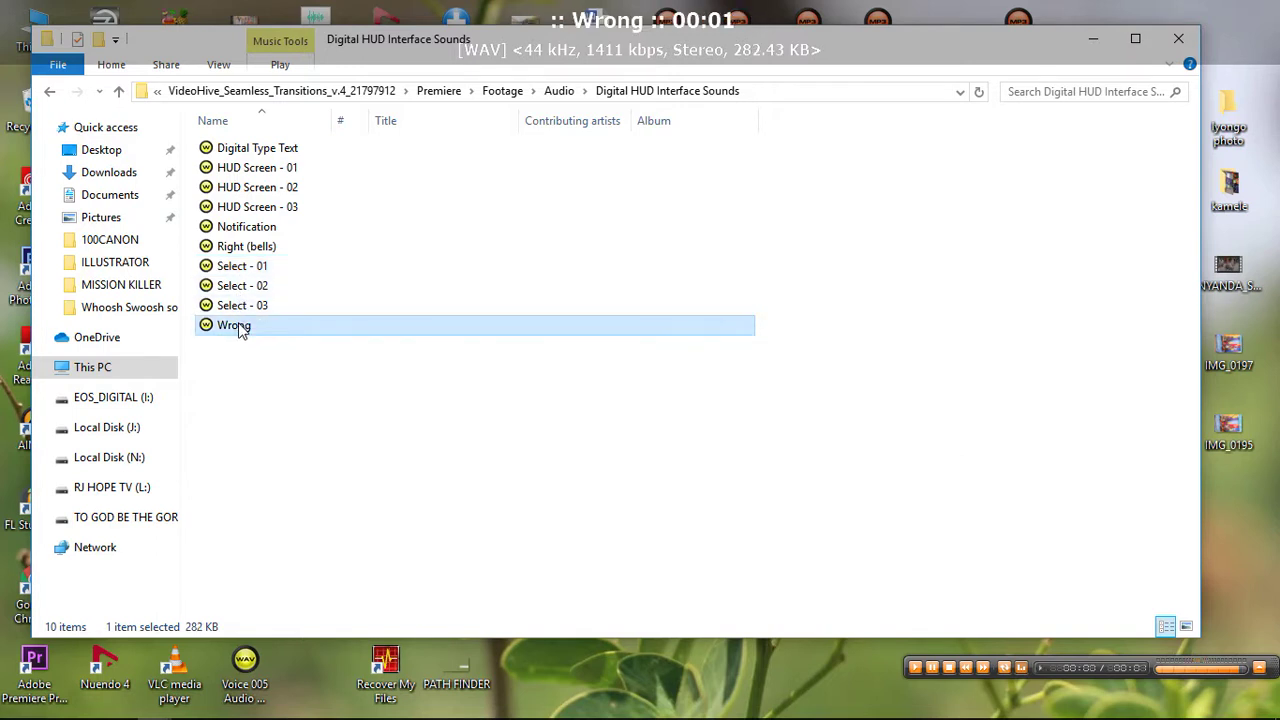
pyautogui.doubleClick(240, 229)
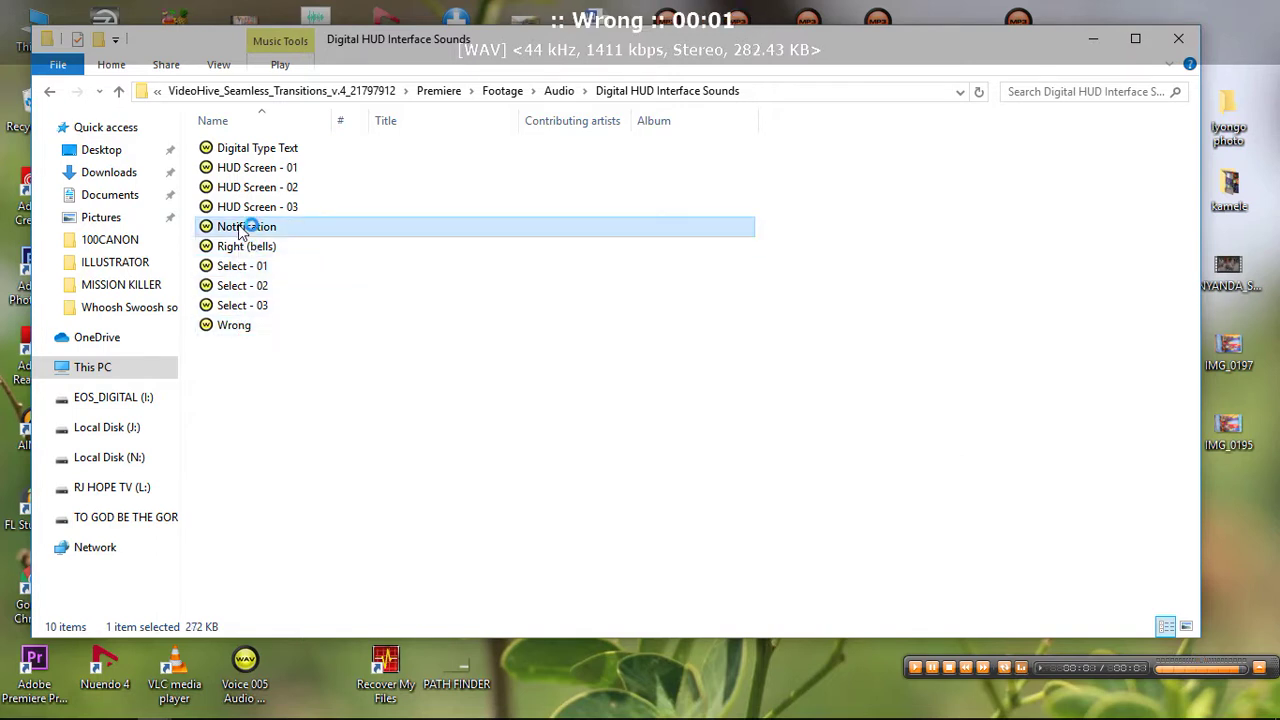
pyautogui.doubleClick(227, 152)
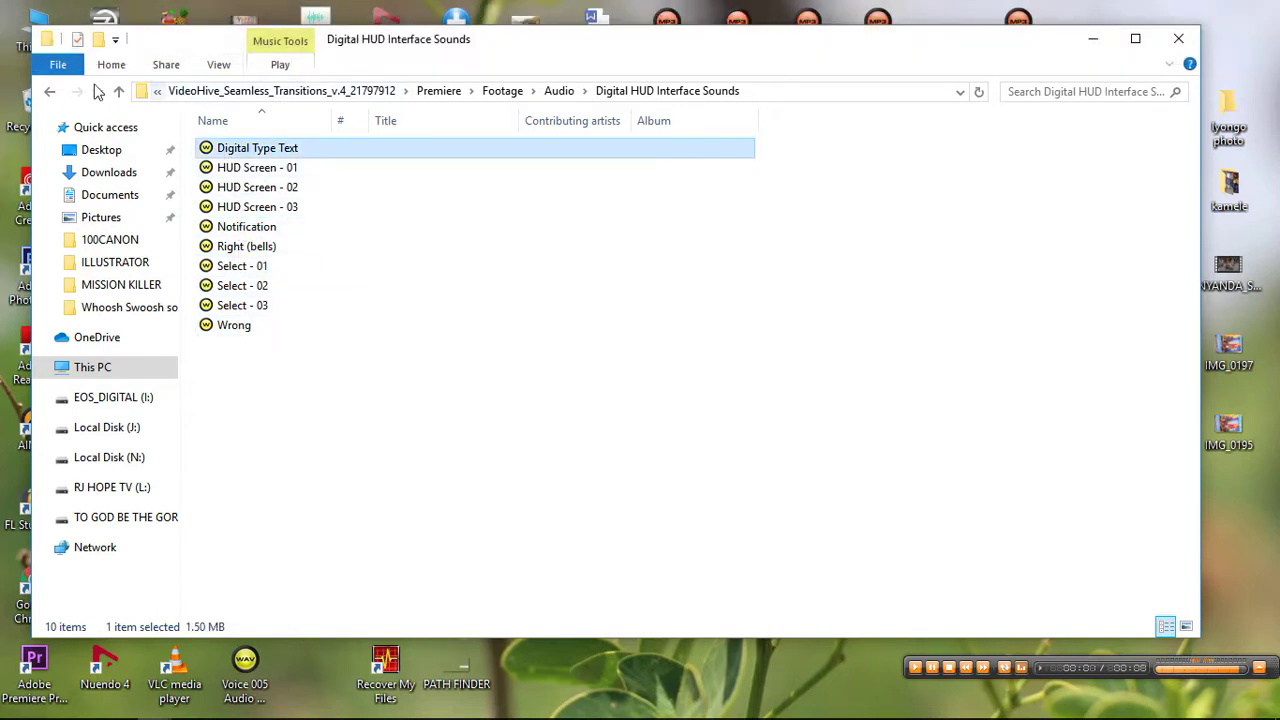
pyautogui.click(52, 91)
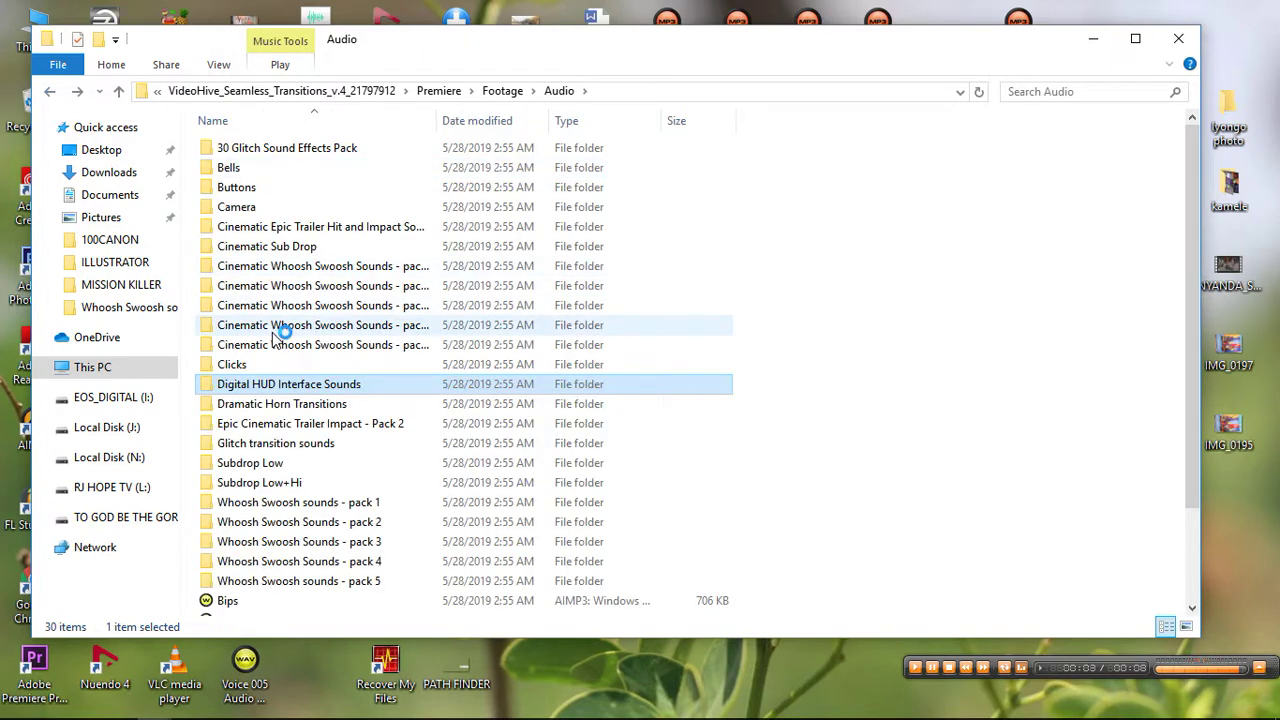
# Audition Cinematic Sub Drop sounds 03, 01 and 05 in the Cinematic Sub Drop folder and return to the Audio folder
pyautogui.doubleClick(275, 247)
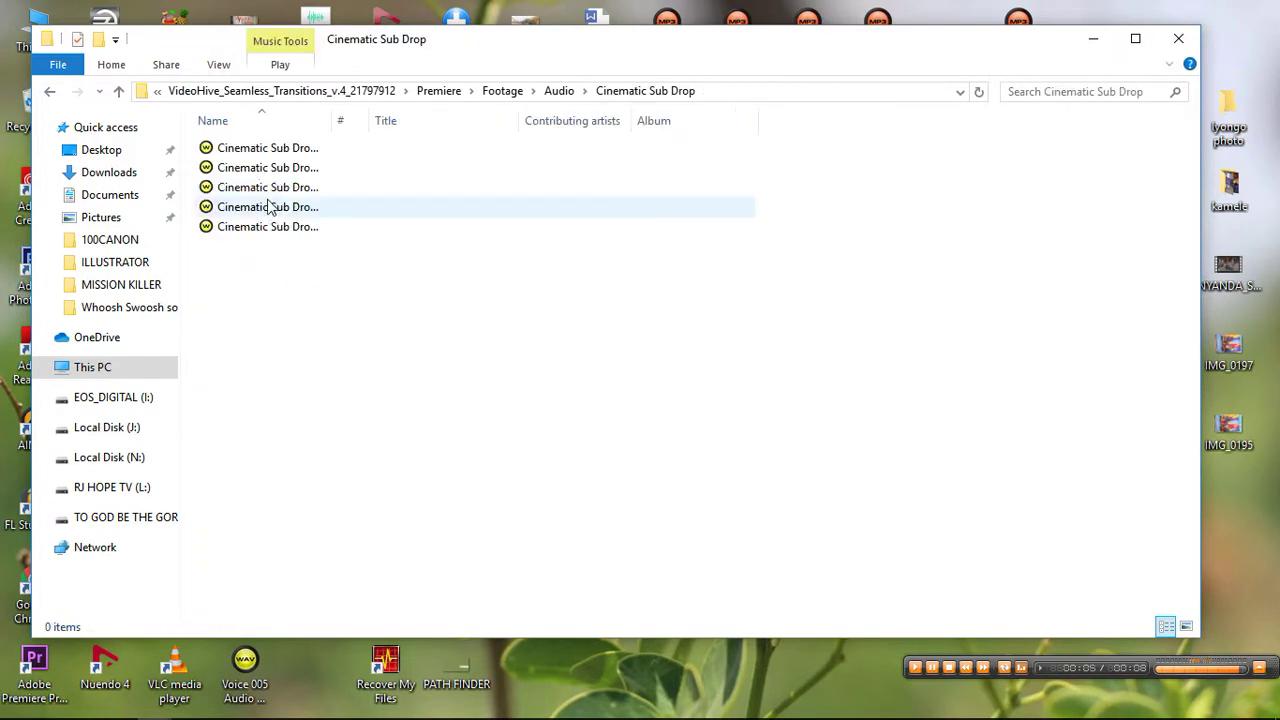
pyautogui.doubleClick(262, 187)
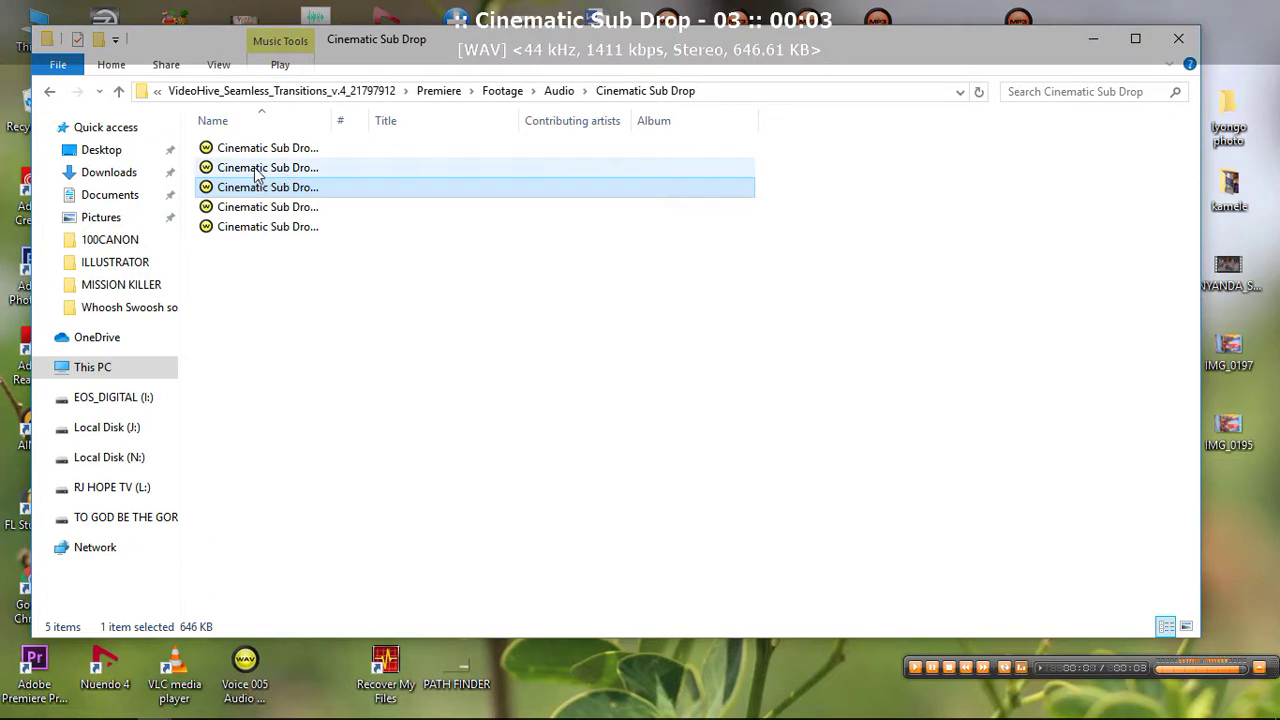
pyautogui.doubleClick(243, 150)
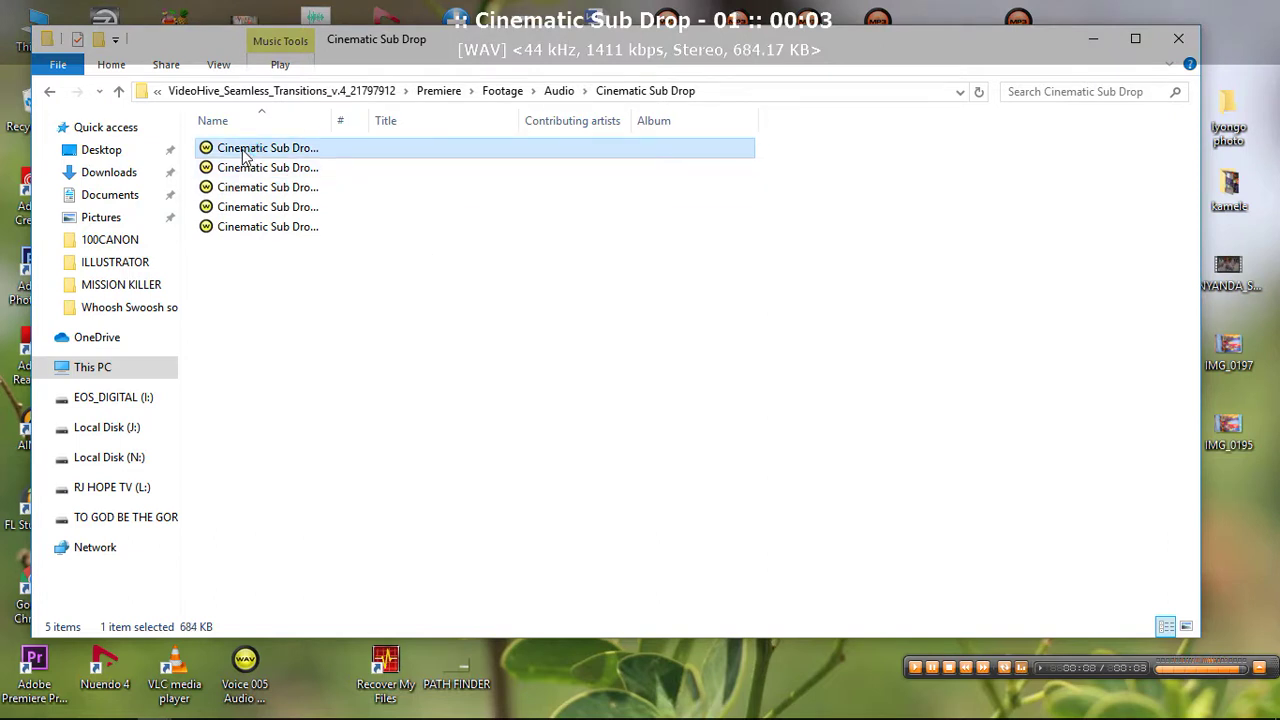
pyautogui.click(243, 227)
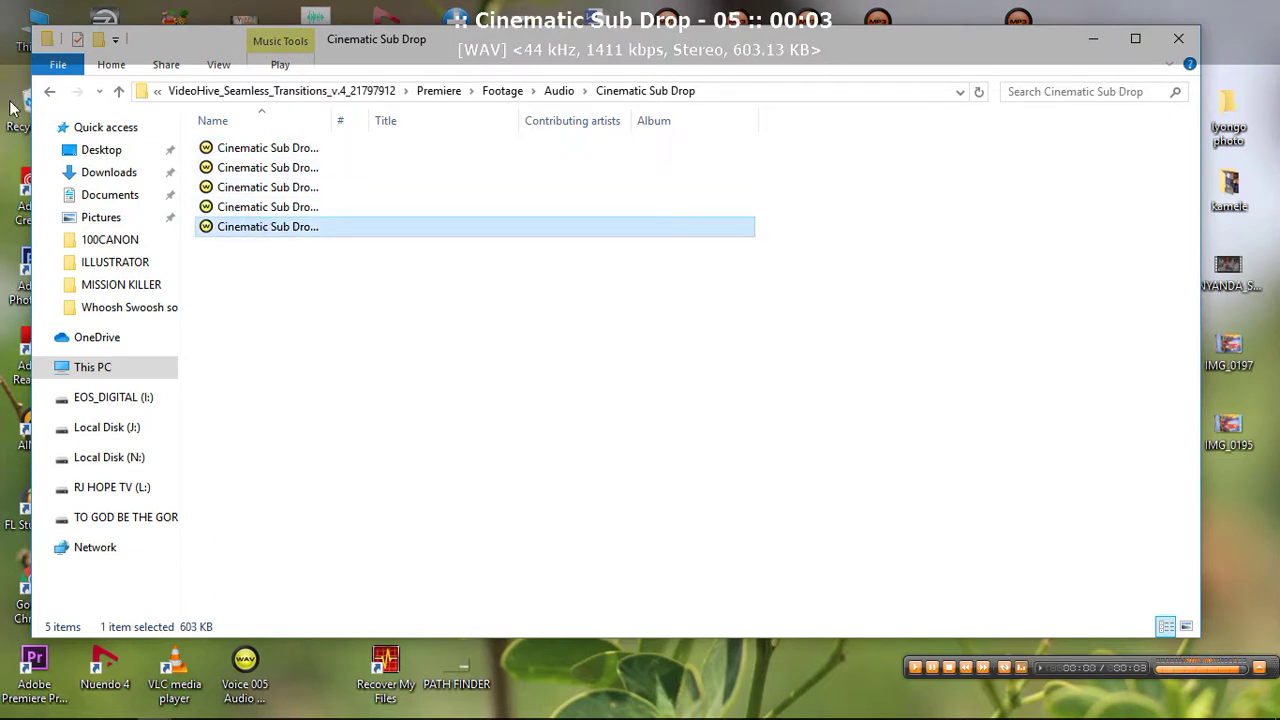
pyautogui.click(48, 93)
# Audition sounds 05 and 01 in Cinematic Whoosh Swoosh Sounds - pack 3 and import 01 into the Premiere Pro teaser project
pyautogui.click(306, 283)
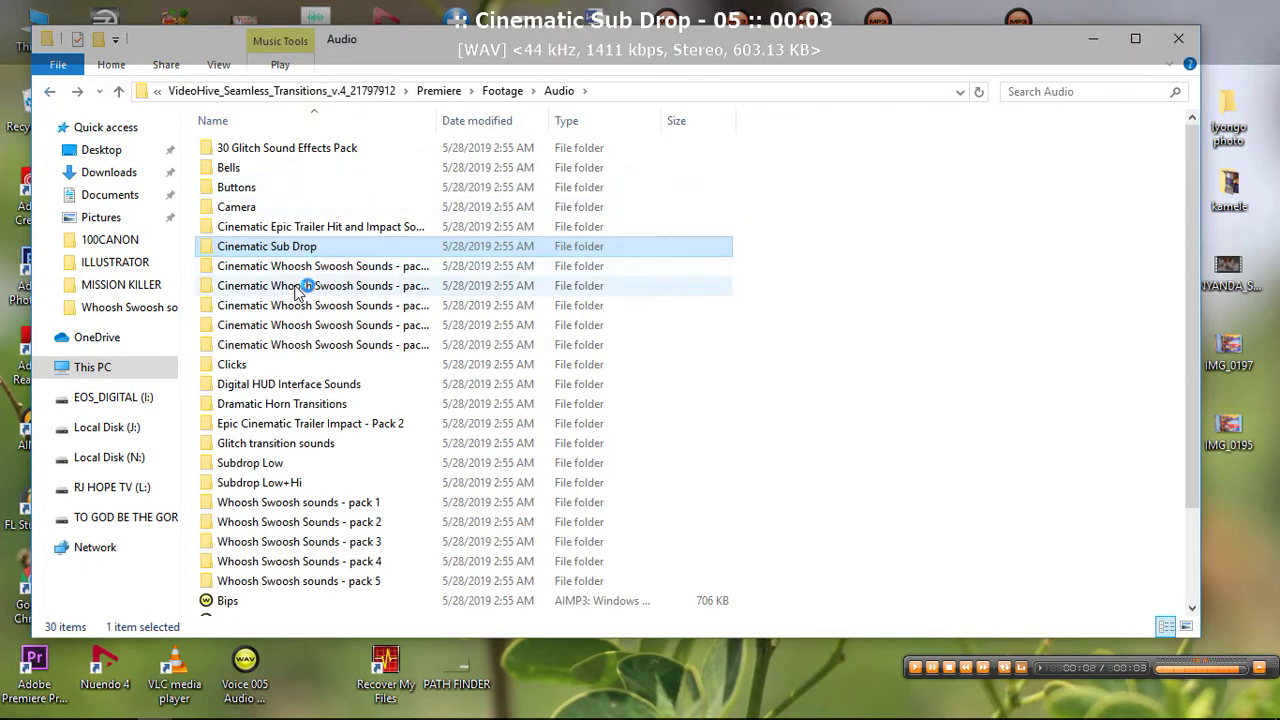
pyautogui.doubleClick(304, 297)
pyautogui.doubleClick(236, 227)
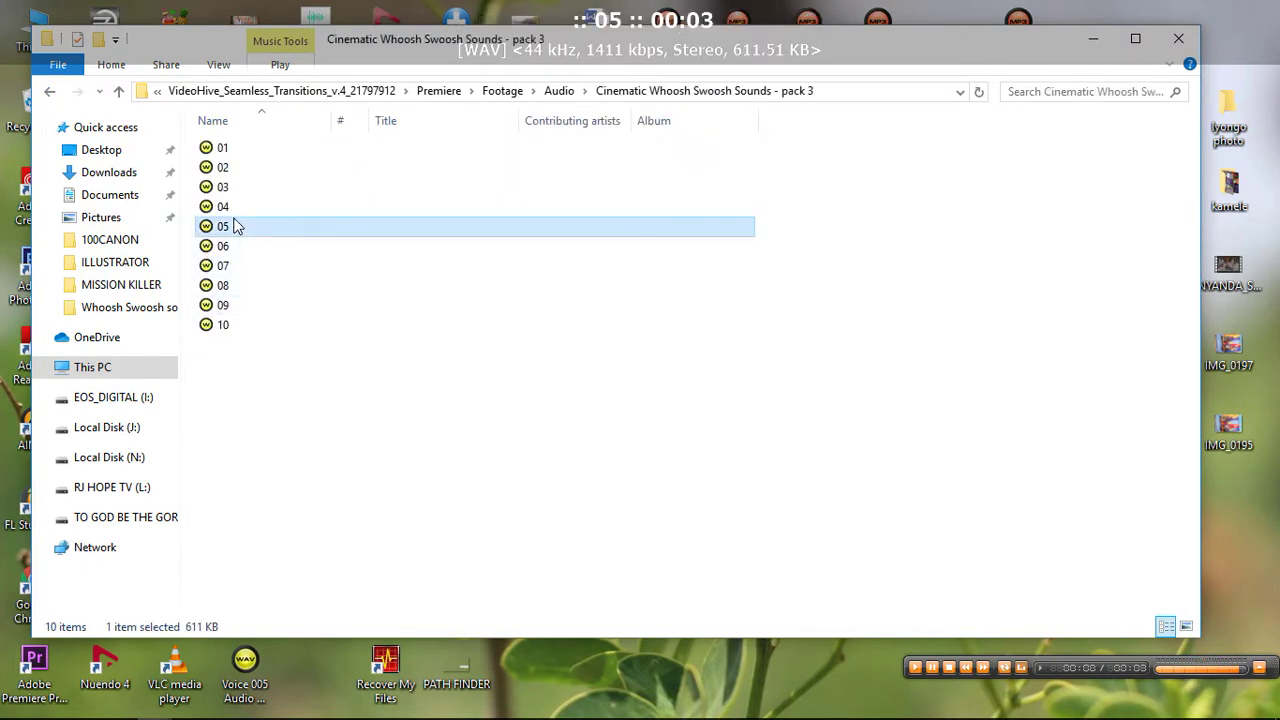
pyautogui.doubleClick(222, 149)
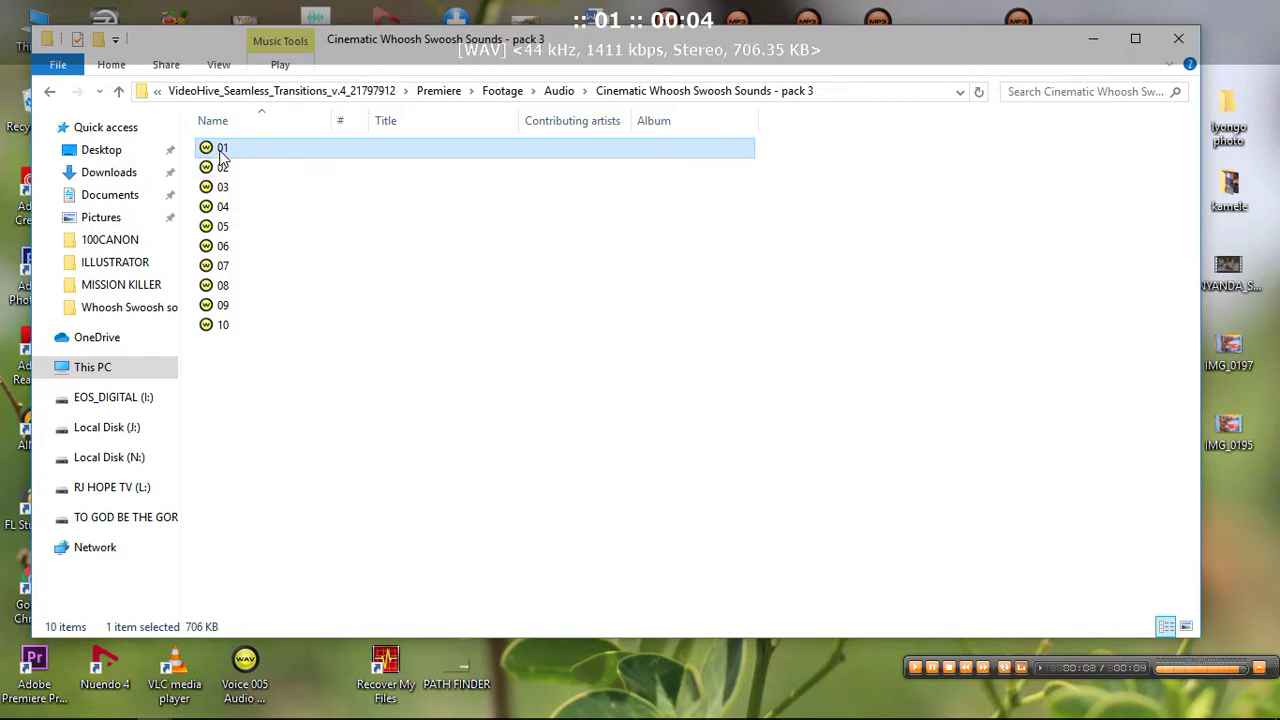
pyautogui.moveTo(222, 150); pyautogui.dragTo(172, 606)
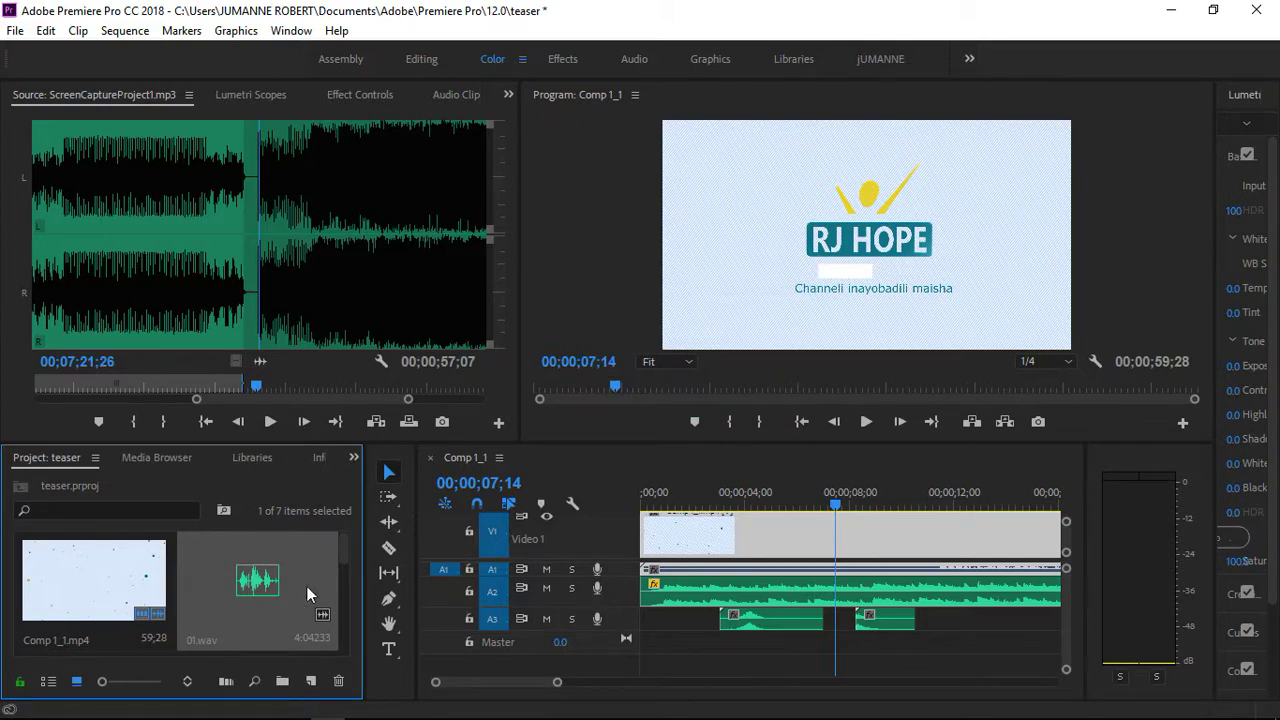
# Replace the old swoosh on track A3 with 01.wav, removing the leftover piece and starting the new clip just after the 2-second mark
pyautogui.moveTo(500, 640); pyautogui.dragTo(687, 623)
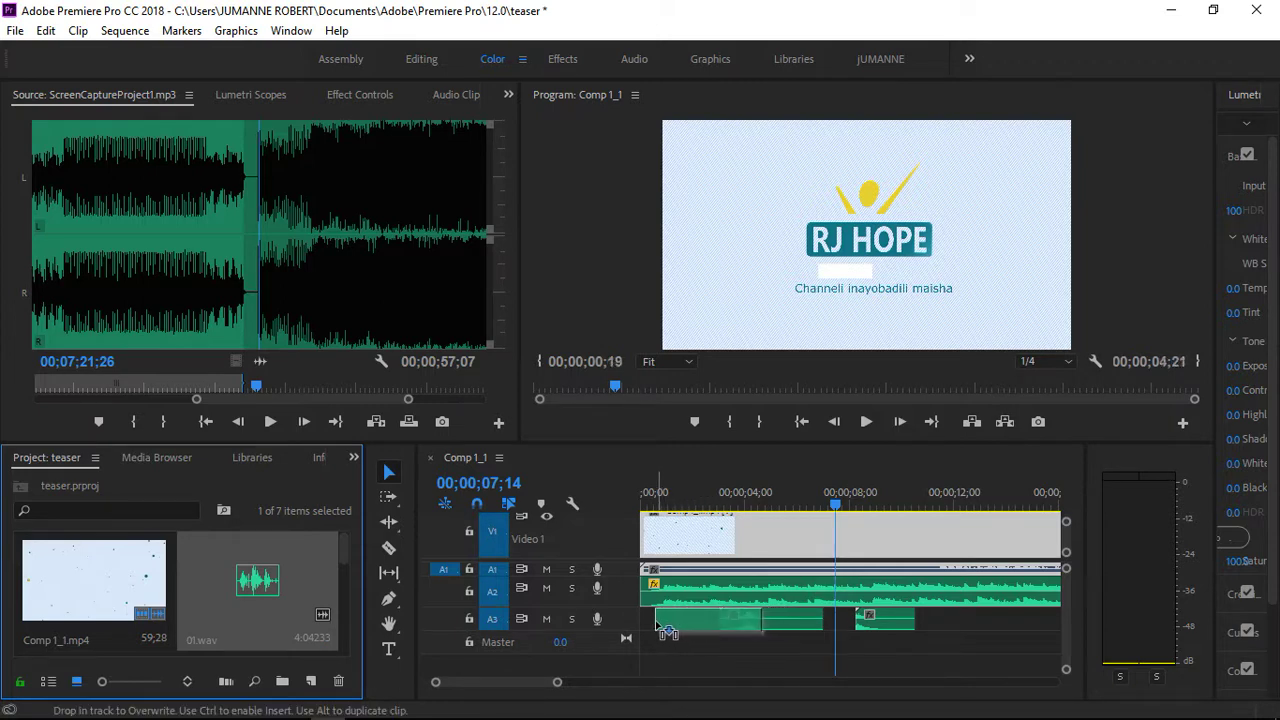
pyautogui.moveTo(647, 627); pyautogui.dragTo(653, 621)
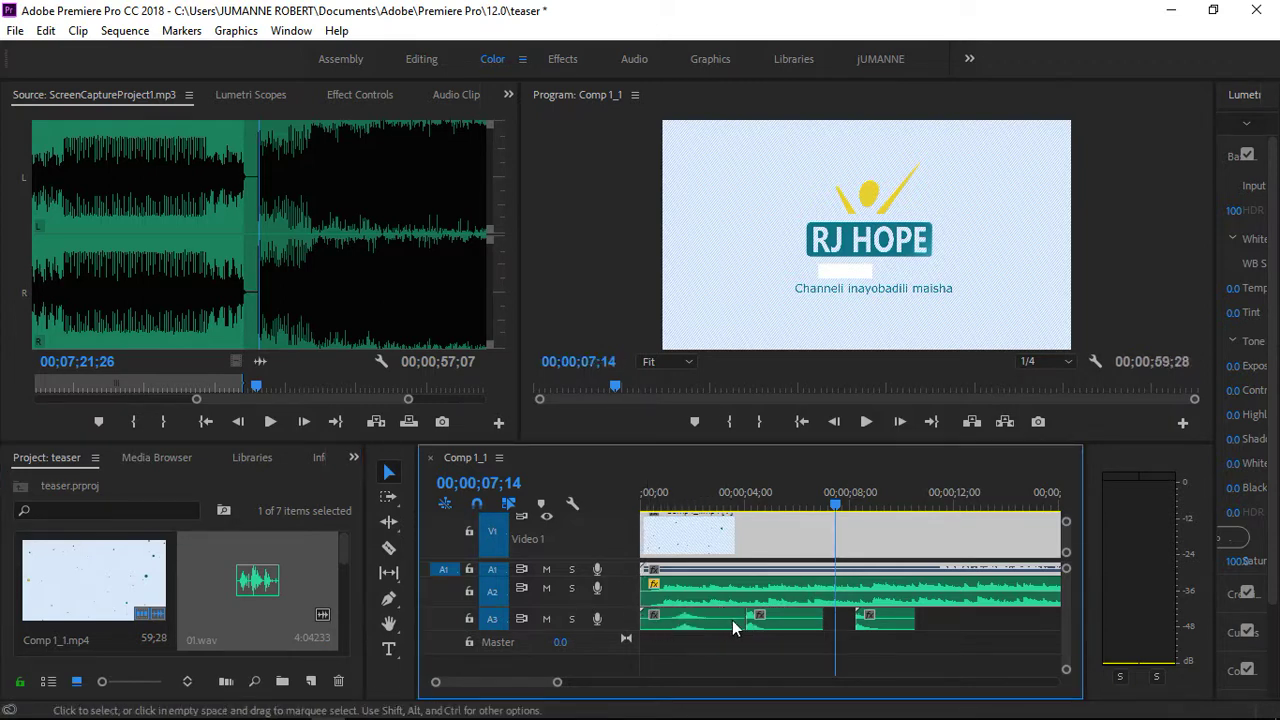
pyautogui.click(768, 620)
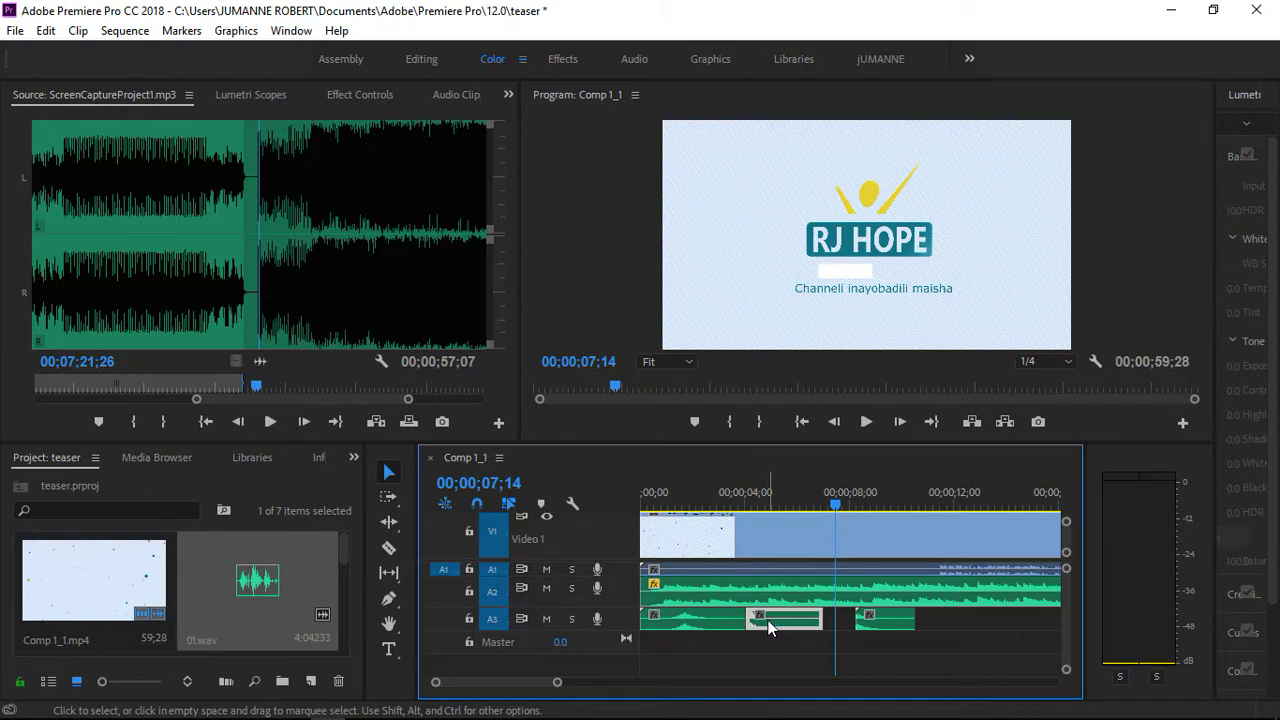
pyautogui.moveTo(768, 620)
pyautogui.mouseDown()
pyautogui.moveTo(691, 629)
pyautogui.moveTo(766, 630)
pyautogui.mouseUp()
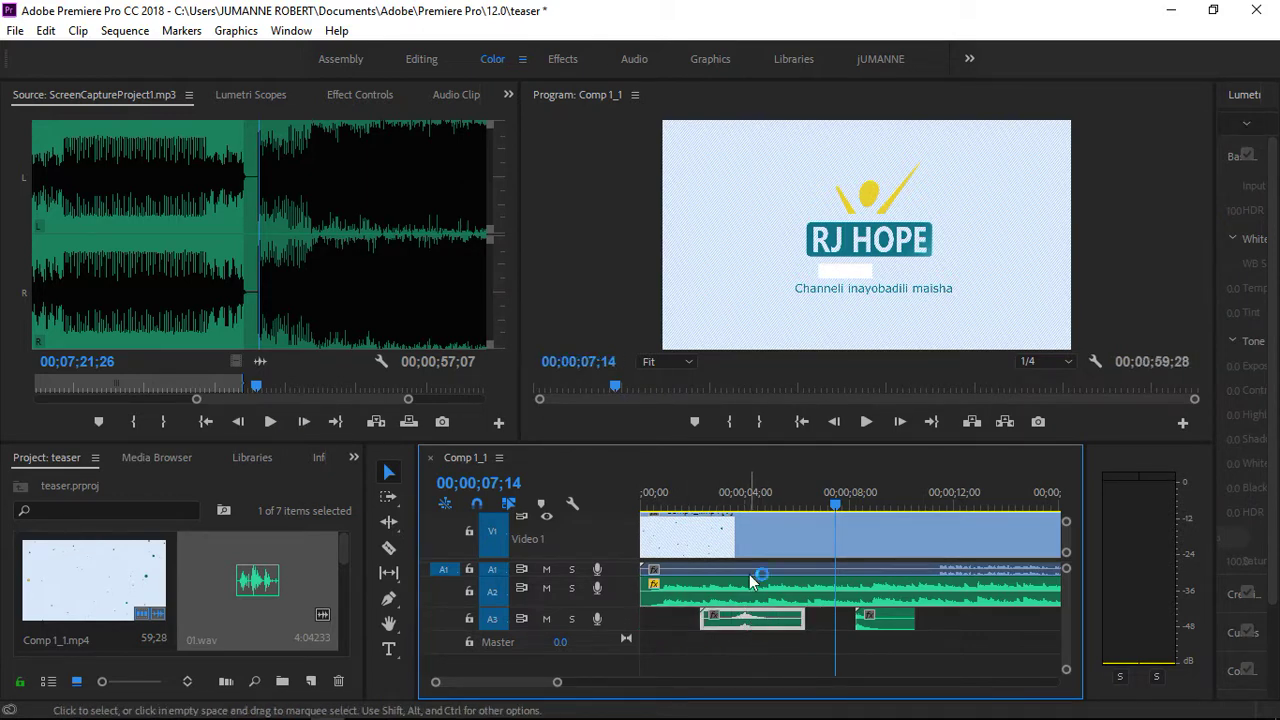
# Play the new swoosh from 00;00;02;23, then replay the teaser from its beginning to 00;00;07;13 to check the timing
pyautogui.click(714, 504)
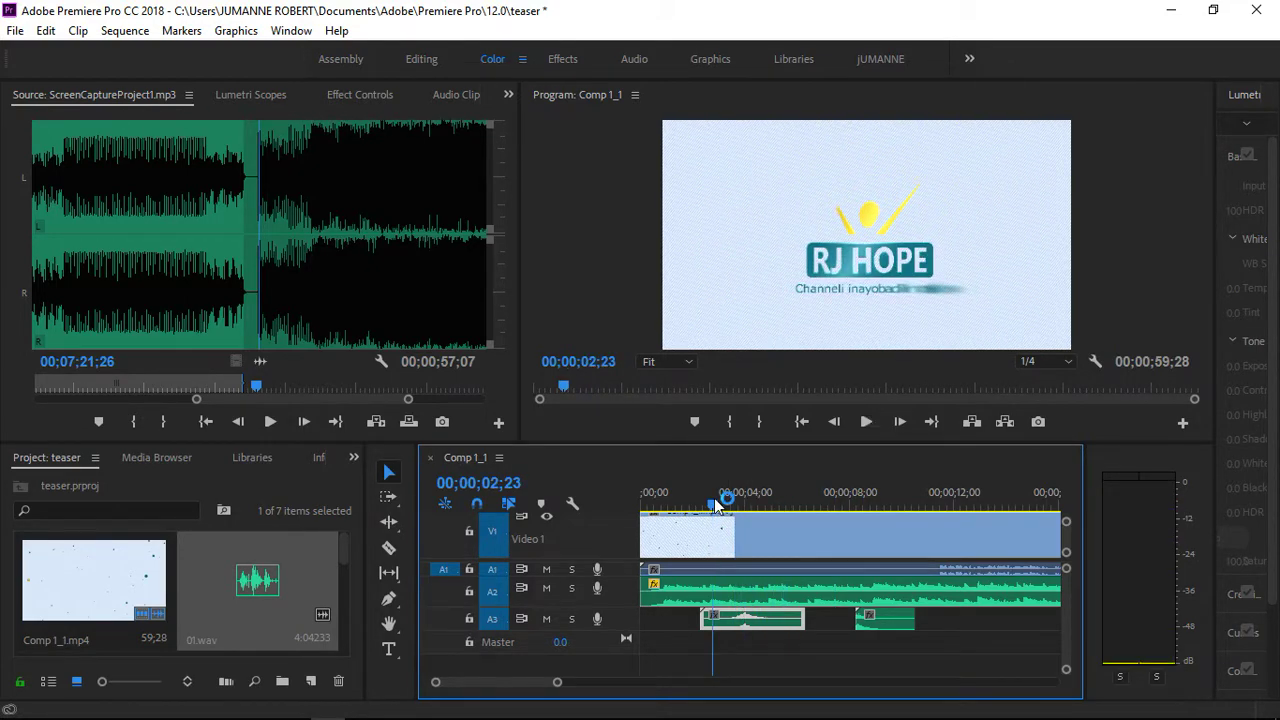
pyautogui.press('space')
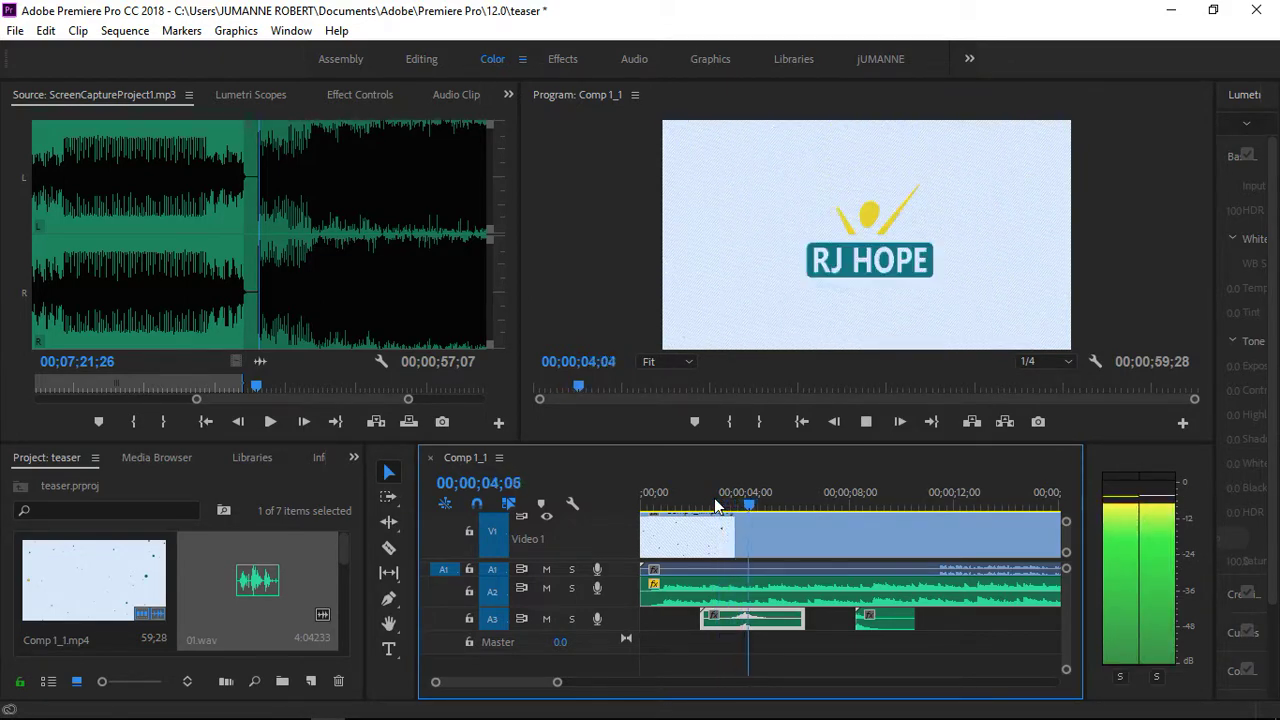
pyautogui.press('space')
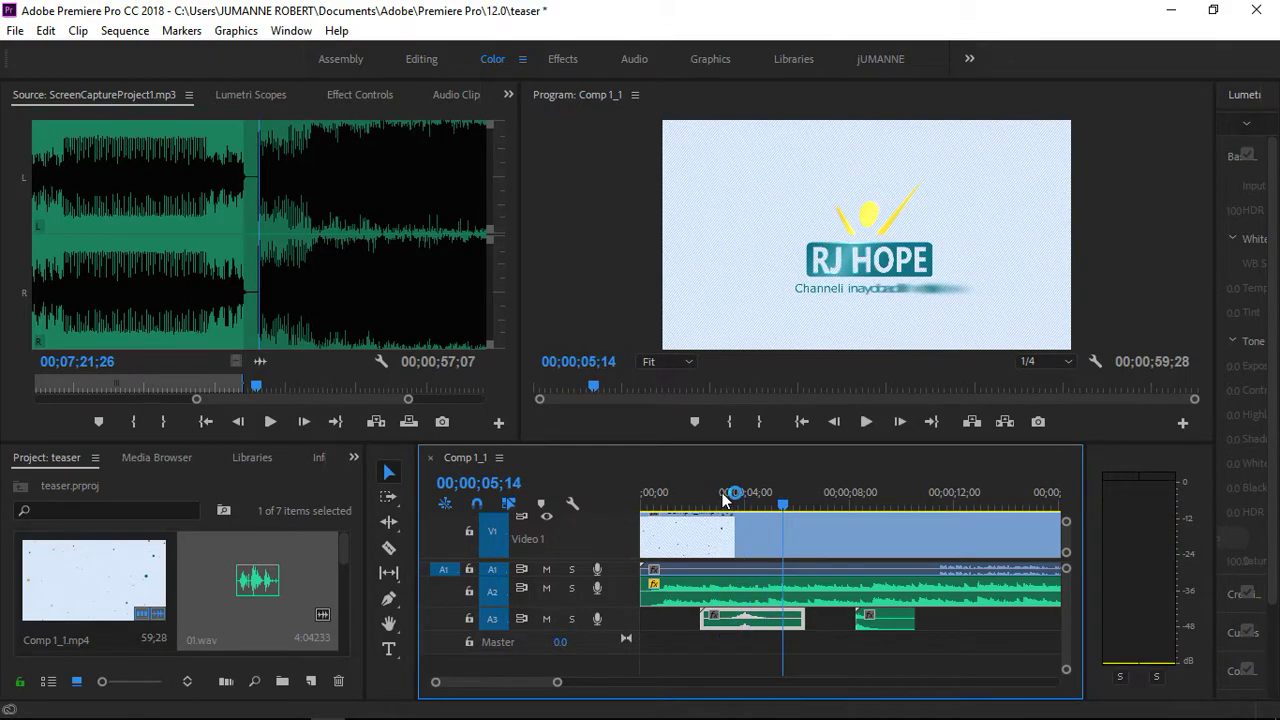
pyautogui.moveTo(659, 499); pyautogui.dragTo(634, 508)
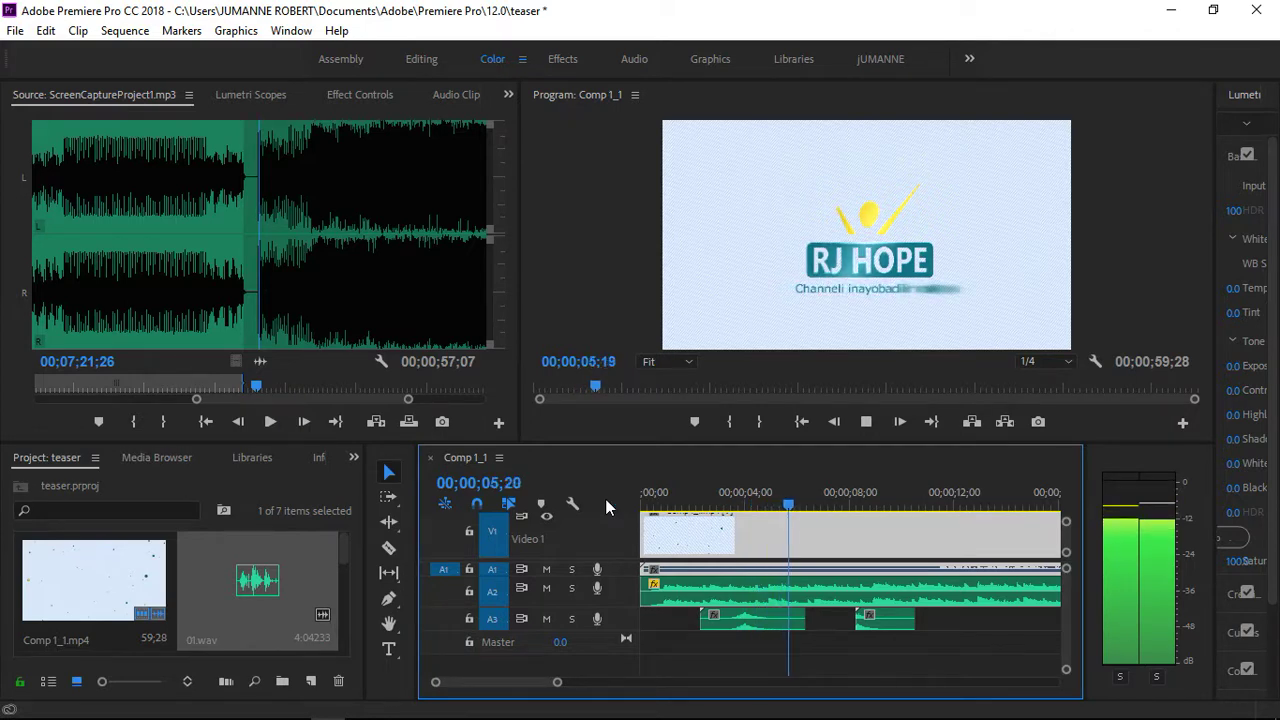
pyautogui.press('space')
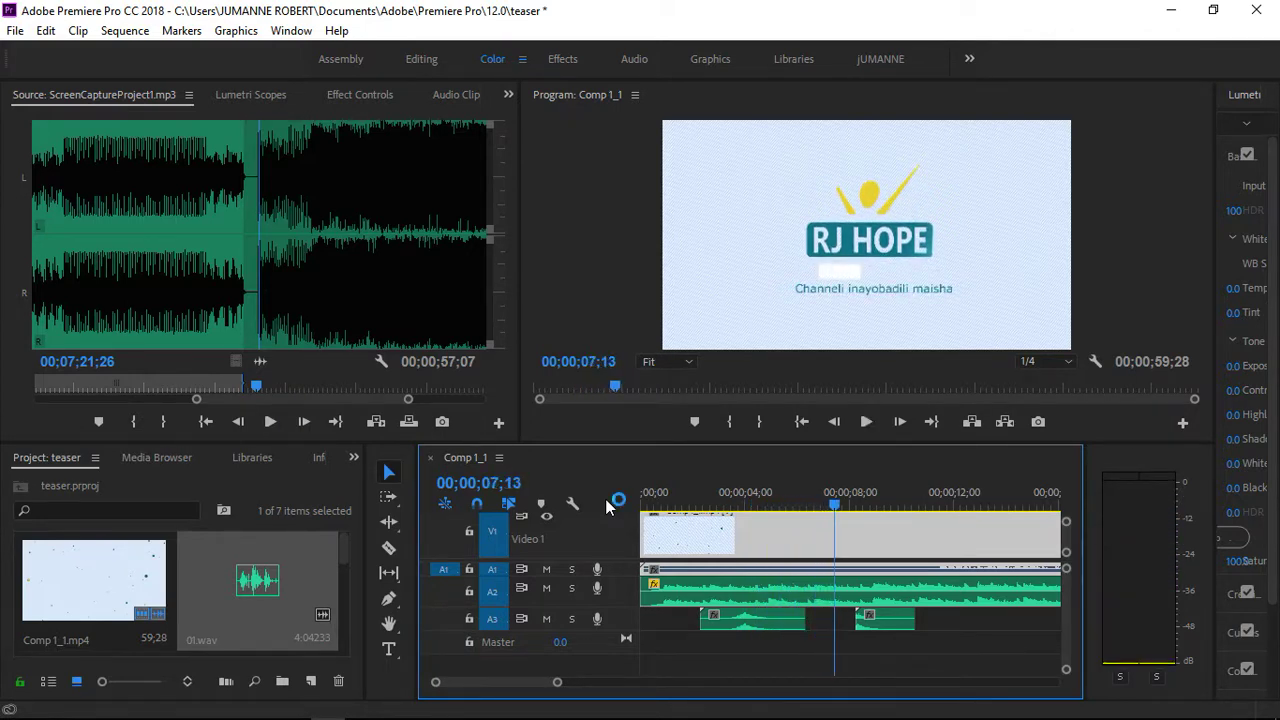
# Park the teaser's playhead at 00;00;07;06 and switch to File Explorer to open the Cinematic Whoosh Swoosh Sounds - pack 5 folder
pyautogui.moveTo(837, 507); pyautogui.dragTo(831, 510)
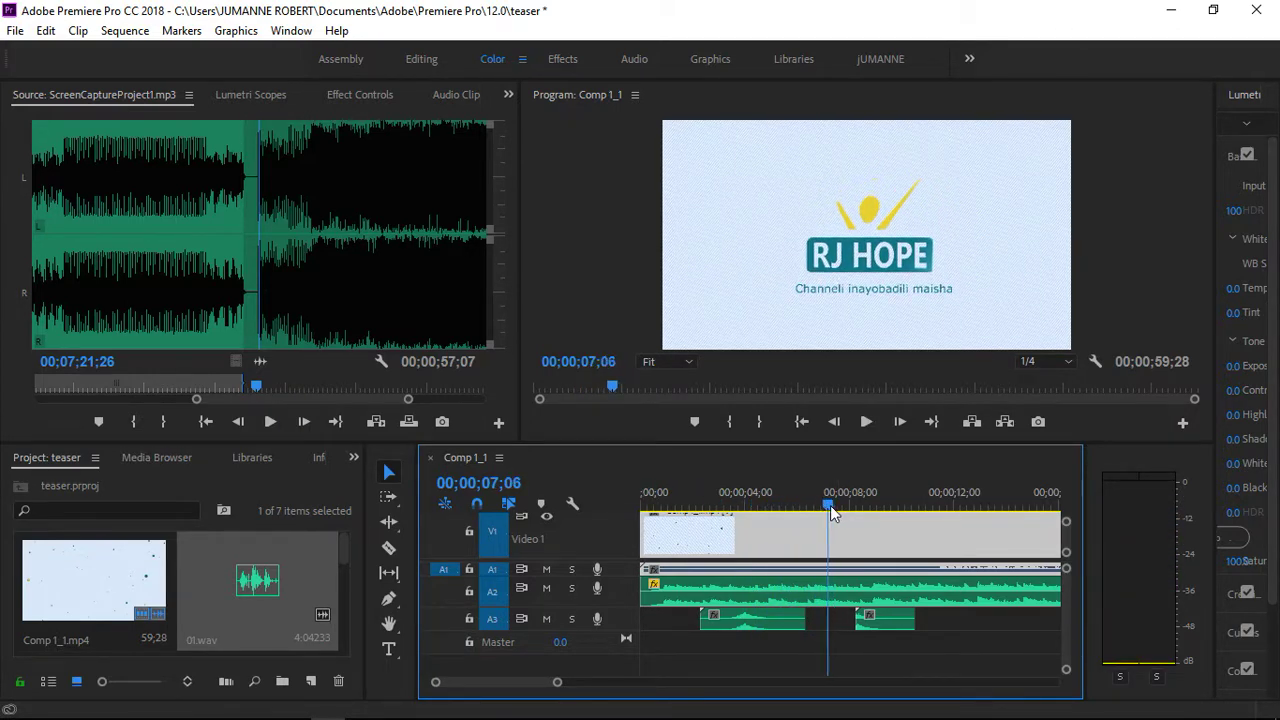
pyautogui.click(1155, 9)
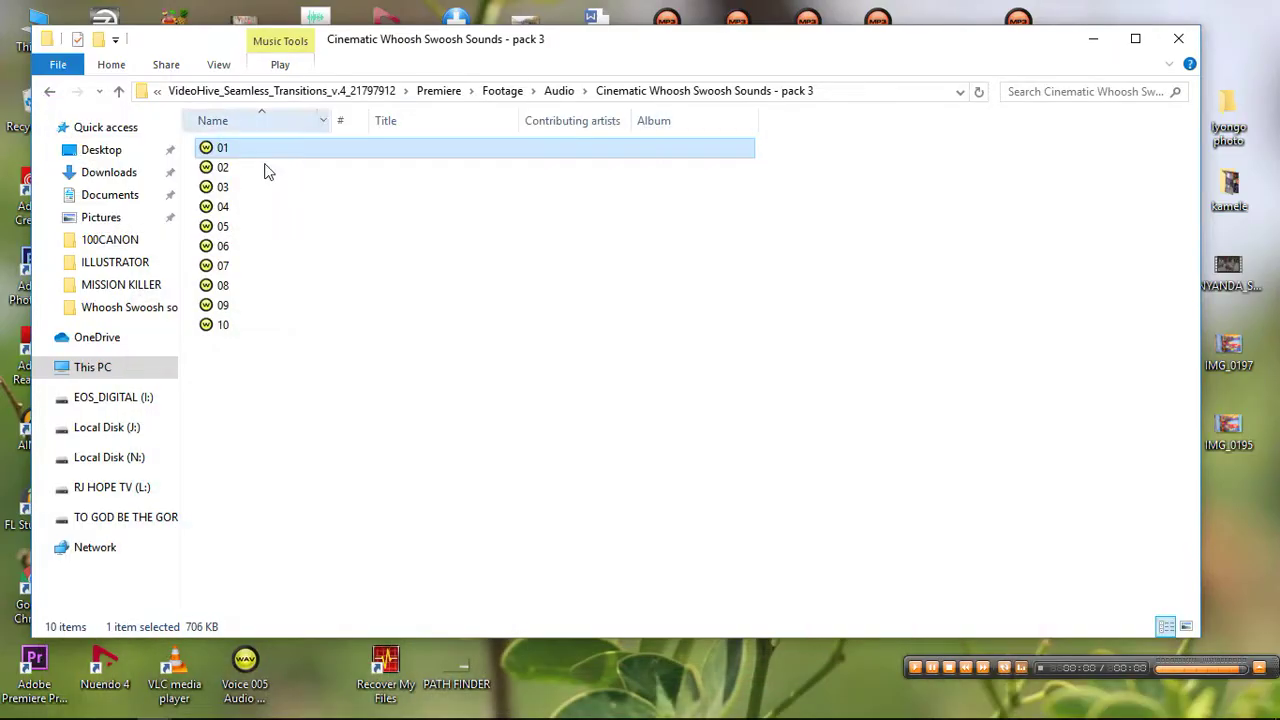
pyautogui.click(118, 91)
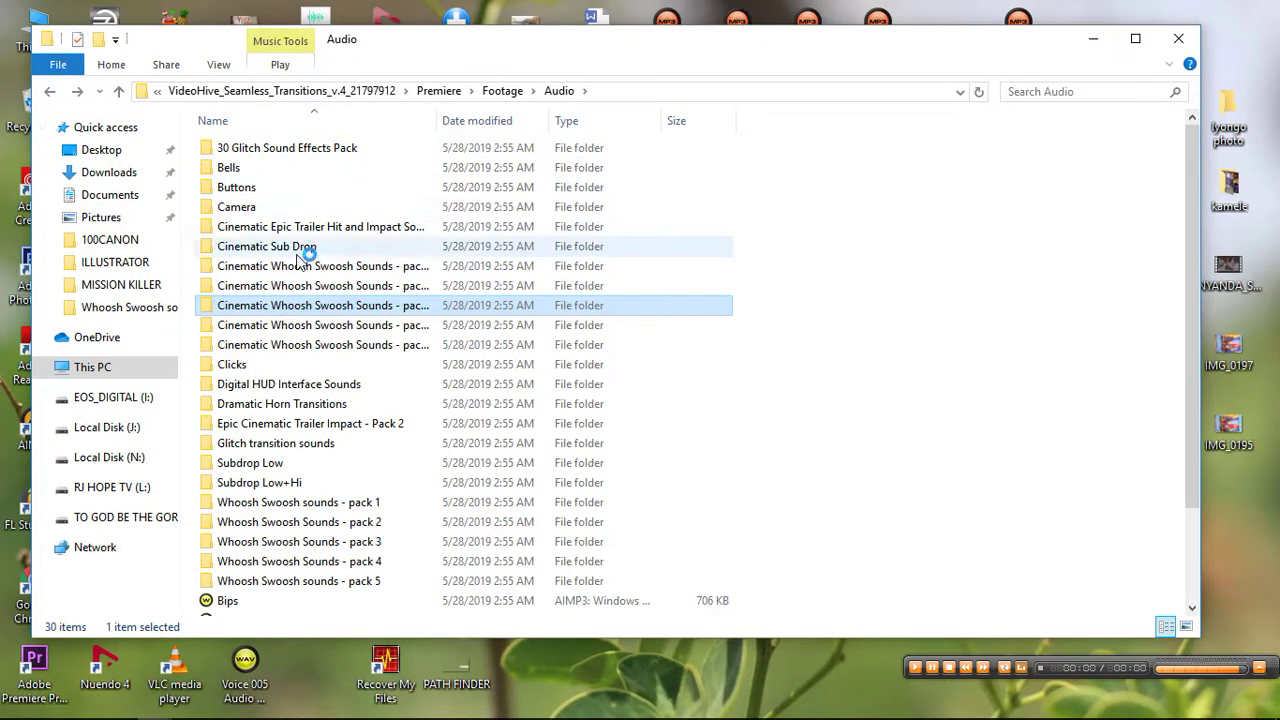
pyautogui.doubleClick(295, 345)
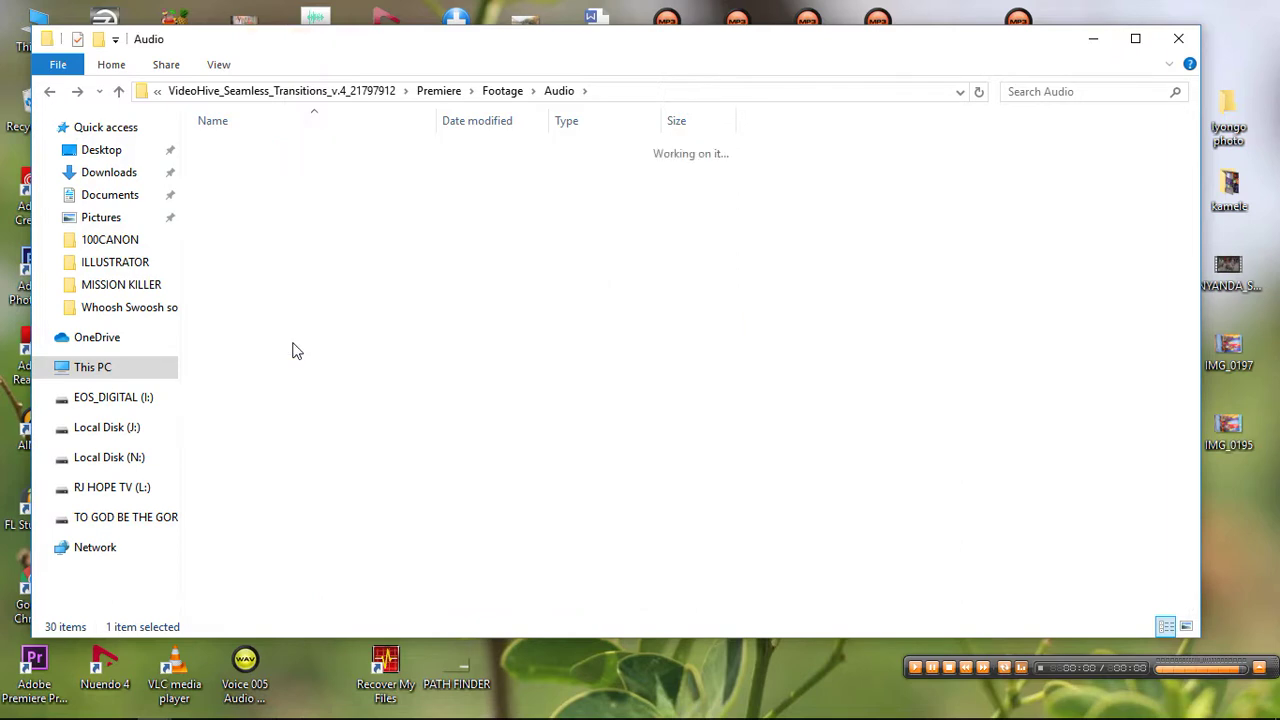
# Audition sounds 07, 04, 01, 02 and 08 in Cinematic Whoosh Swoosh Sounds - pack 5 and return to the Audio folder
pyautogui.doubleClick(269, 265)
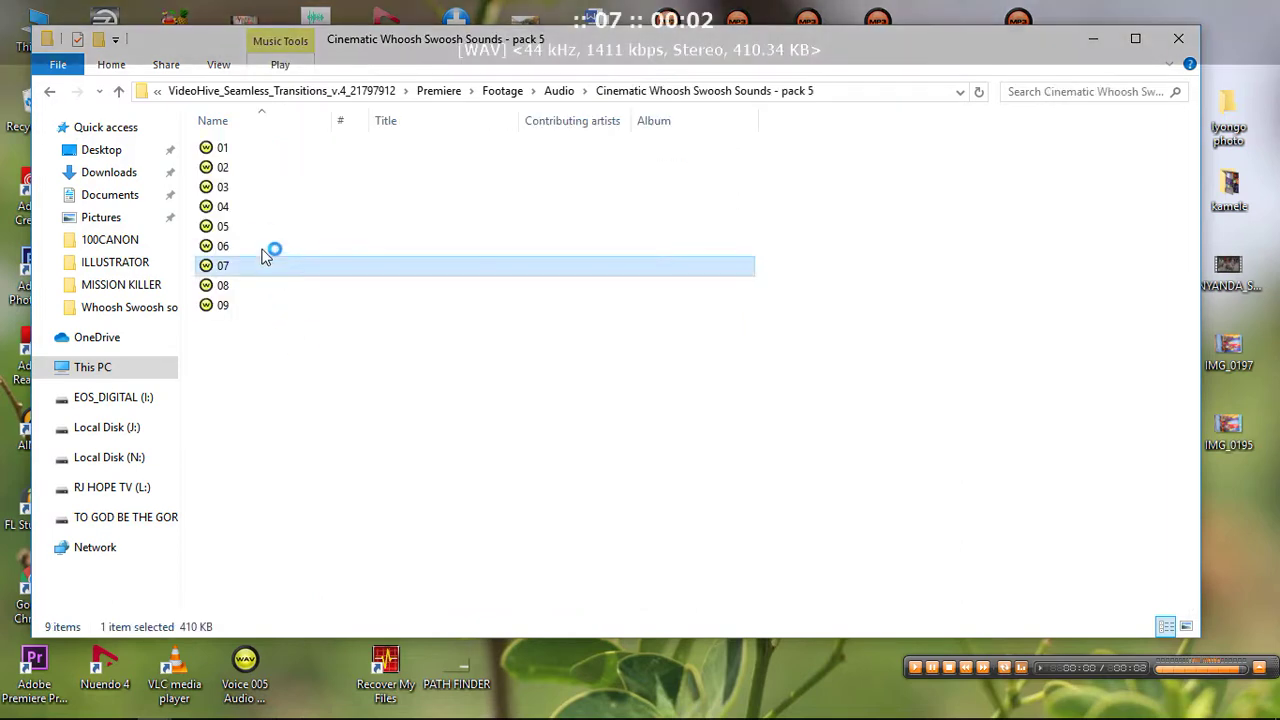
pyautogui.doubleClick(237, 207)
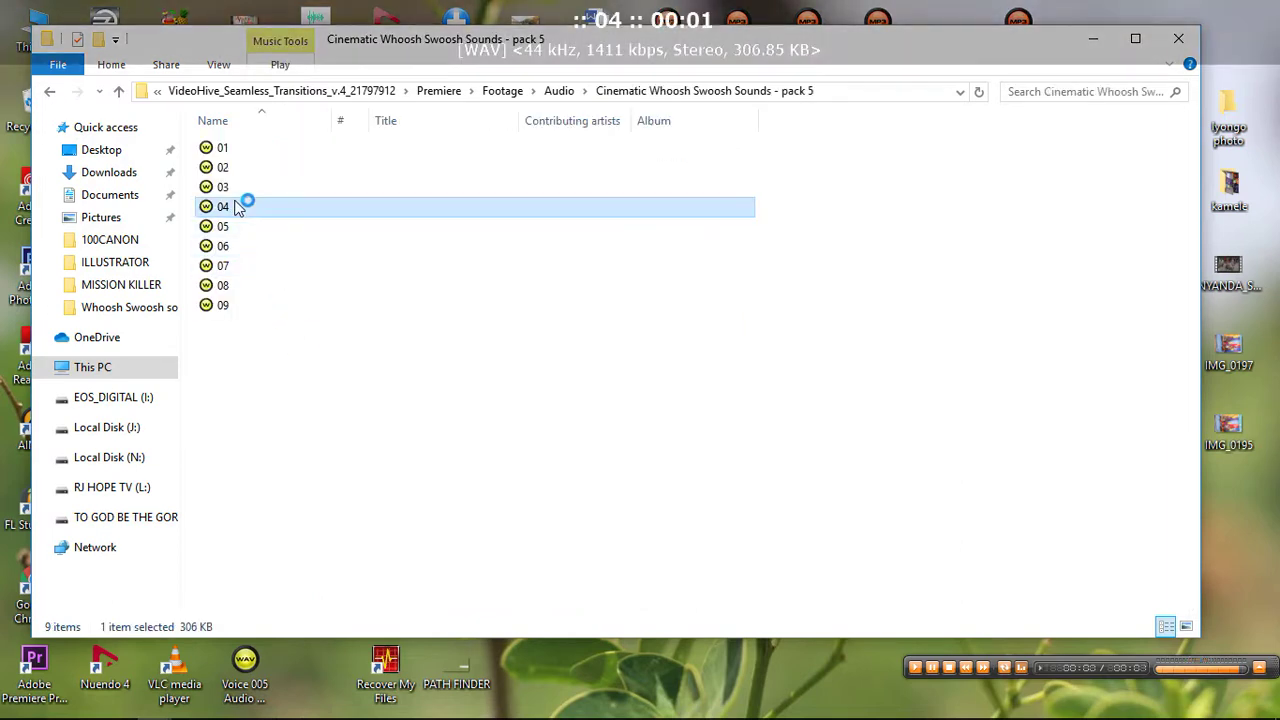
pyautogui.click(215, 151)
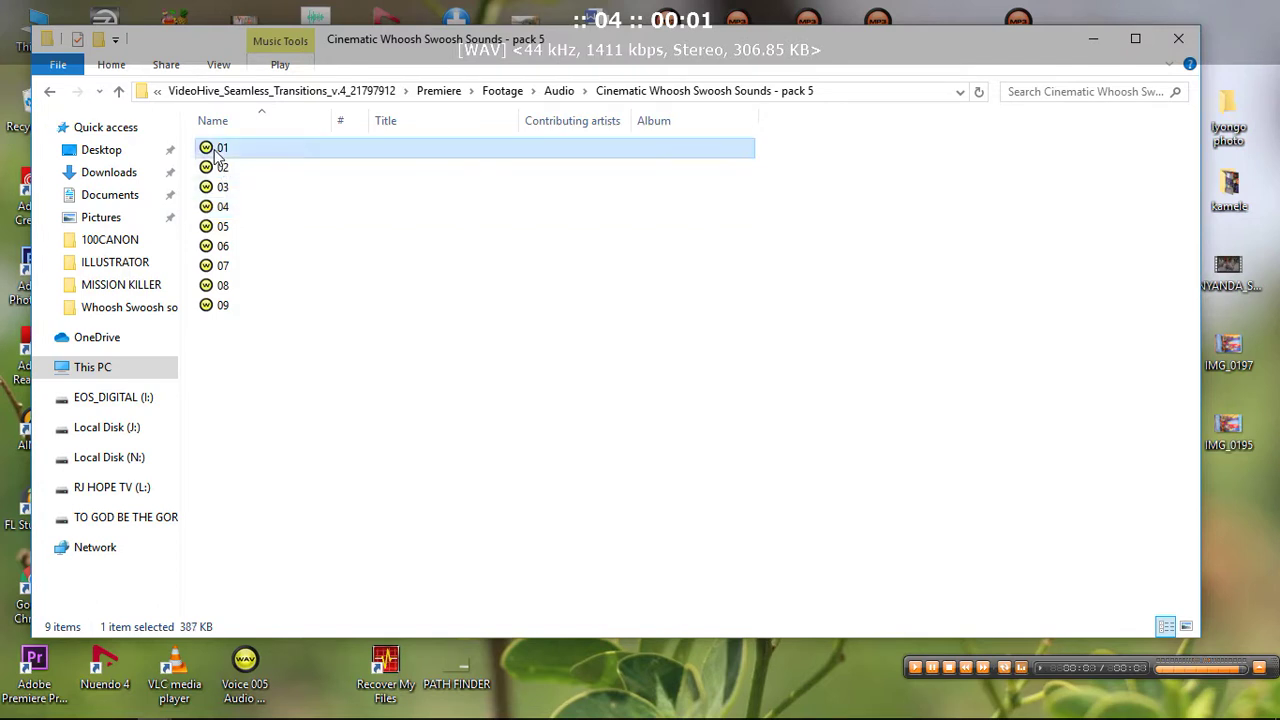
pyautogui.doubleClick(228, 170)
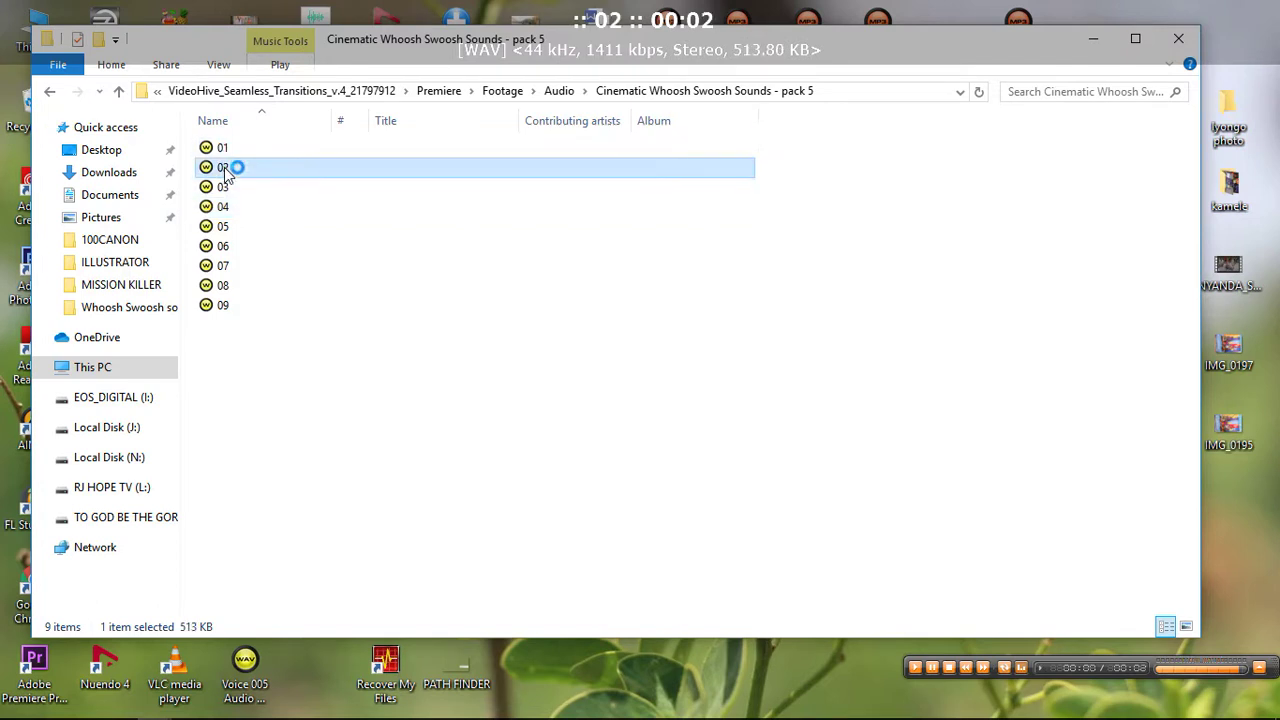
pyautogui.doubleClick(232, 287)
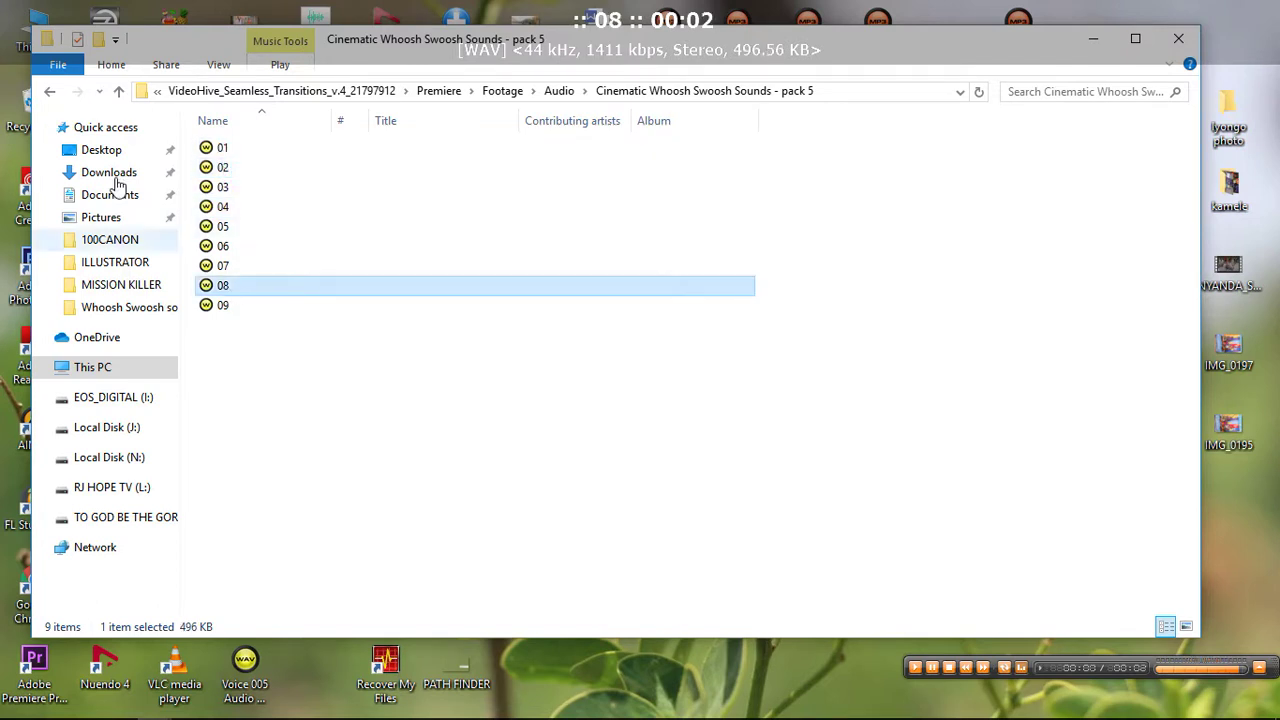
pyautogui.click(50, 92)
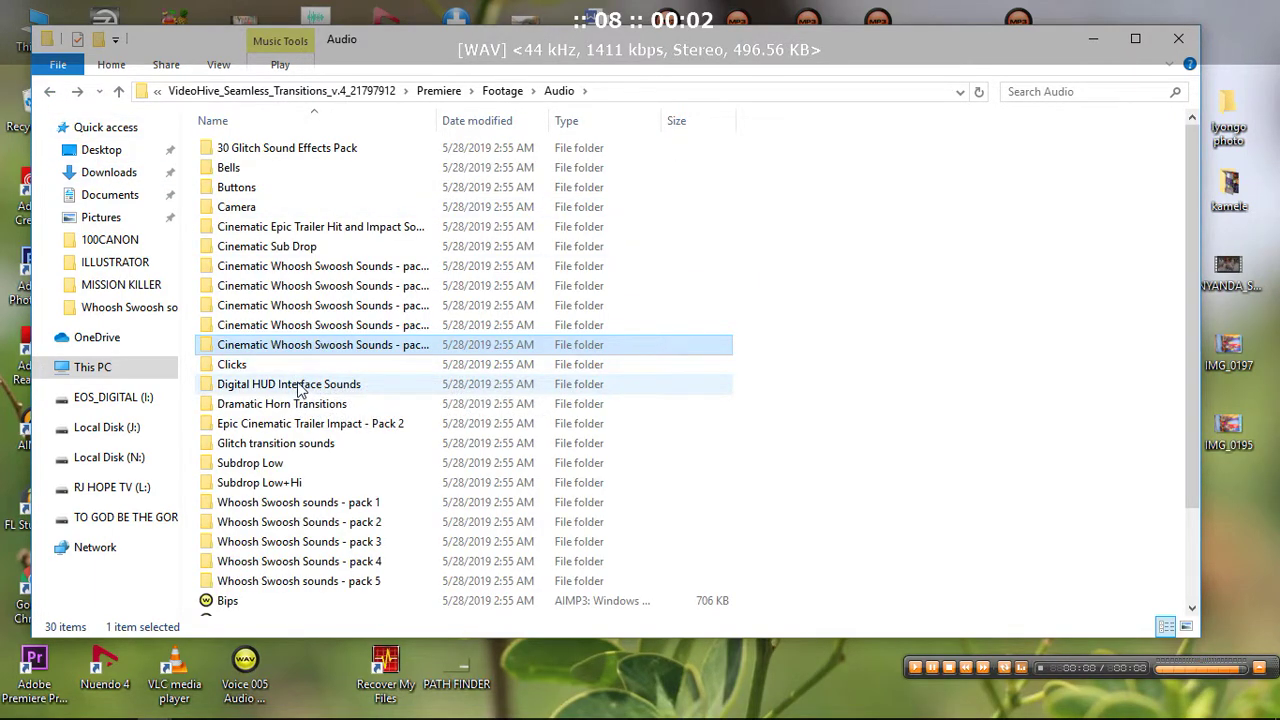
# Audition Dramatic Horn Transition 04, 02 and 01 in the Dramatic Horn Transitions folder and return to the Audio folder
pyautogui.doubleClick(290, 404)
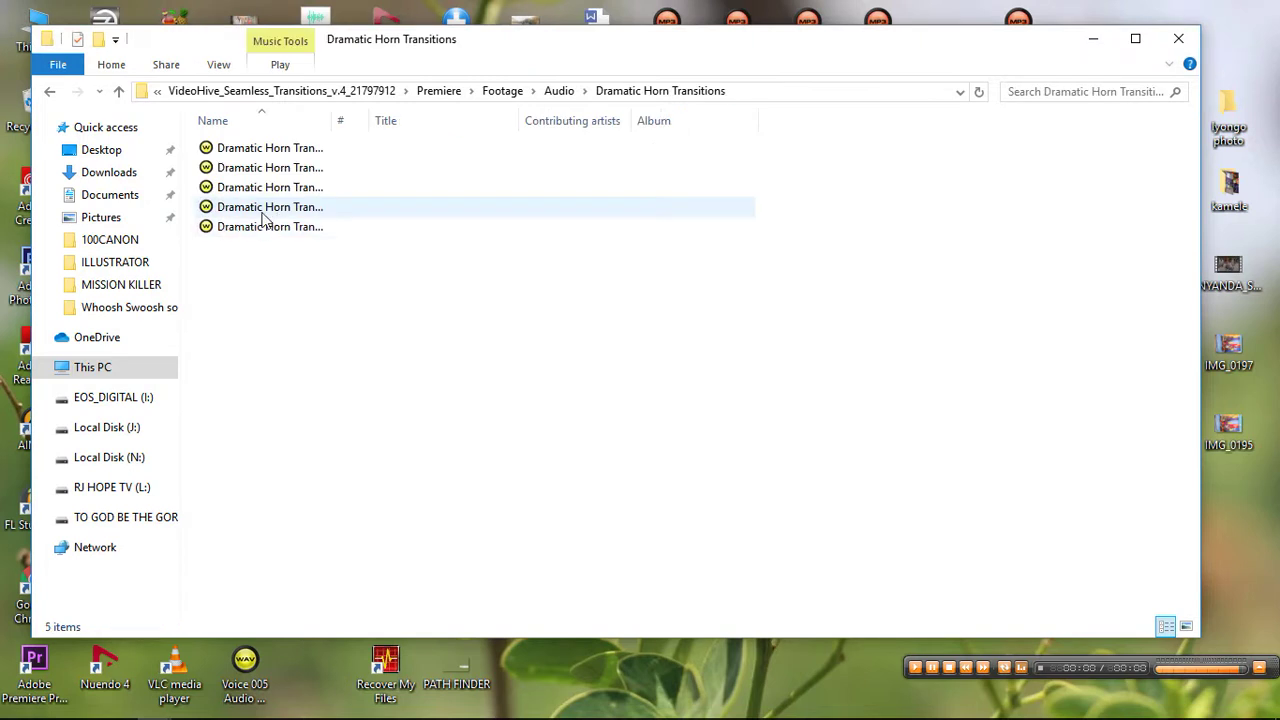
pyautogui.doubleClick(247, 209)
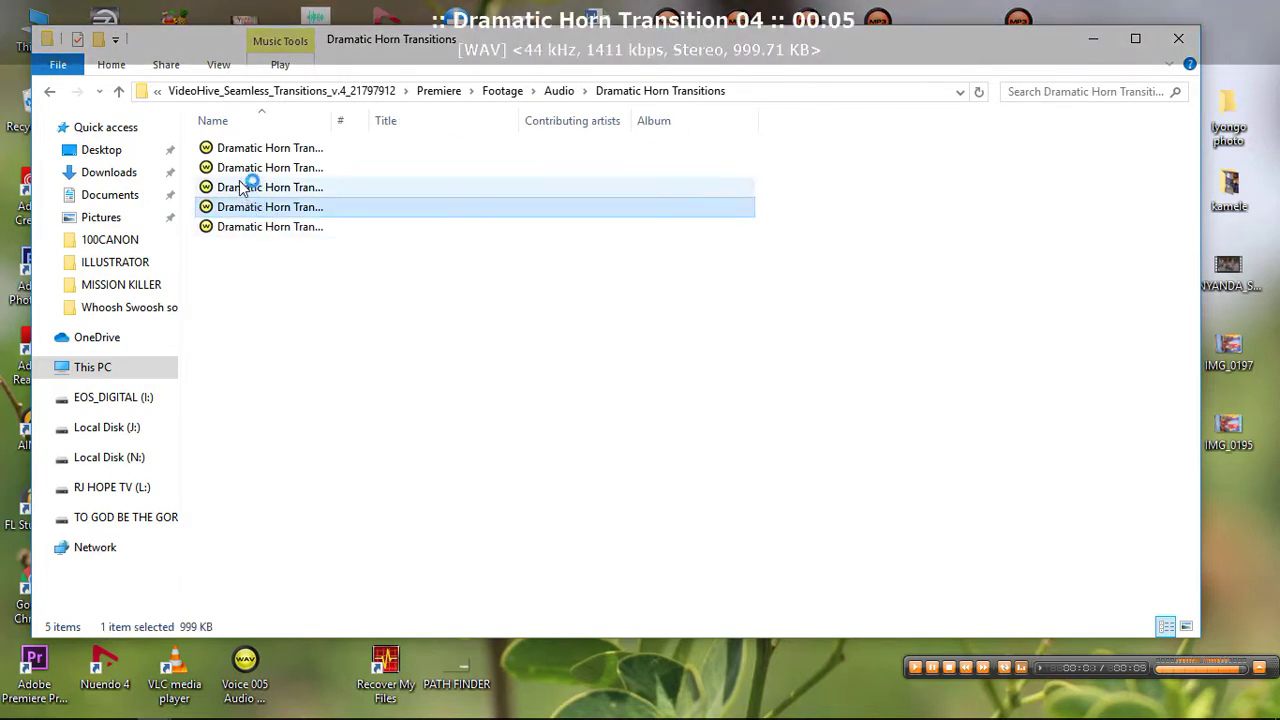
pyautogui.doubleClick(237, 170)
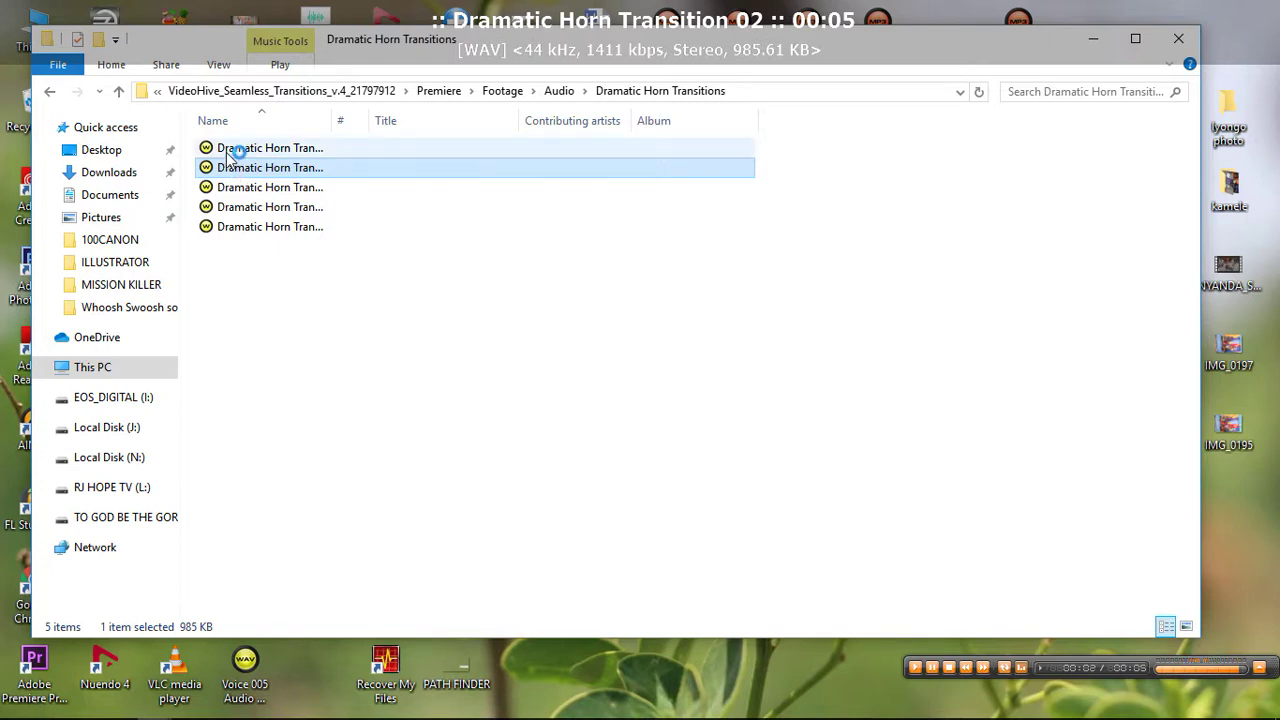
pyautogui.doubleClick(224, 150)
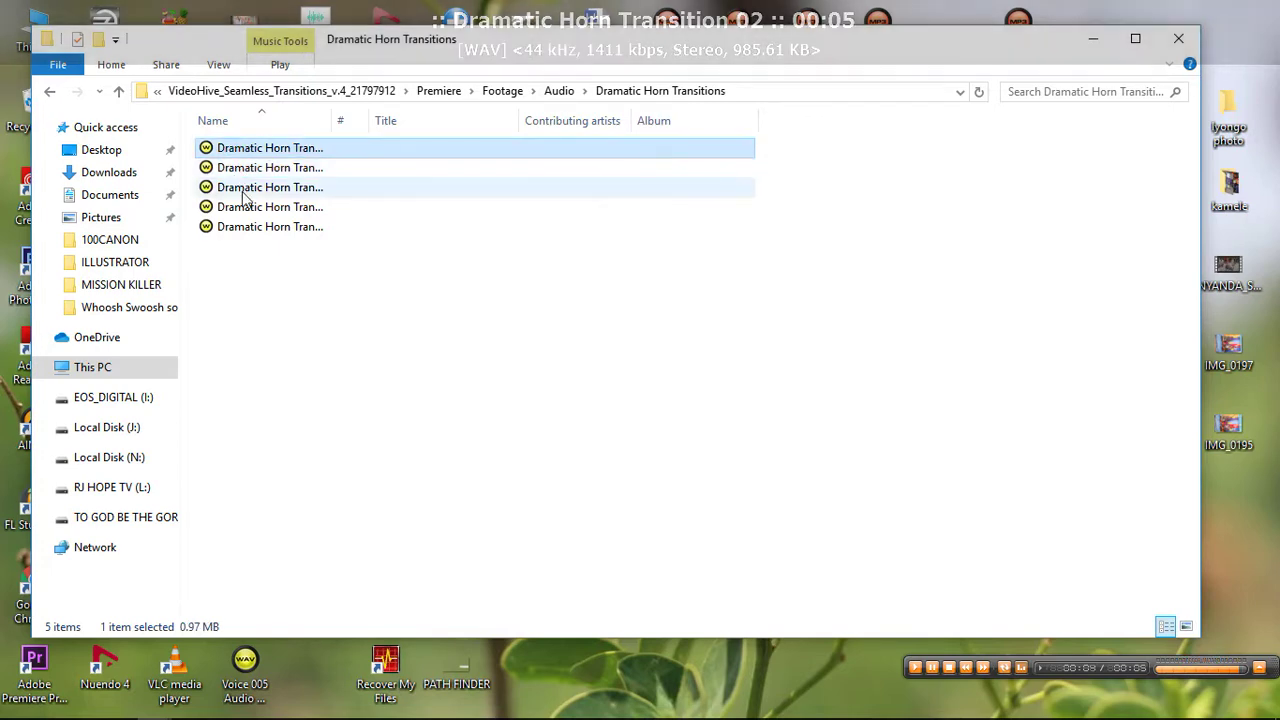
pyautogui.click(50, 91)
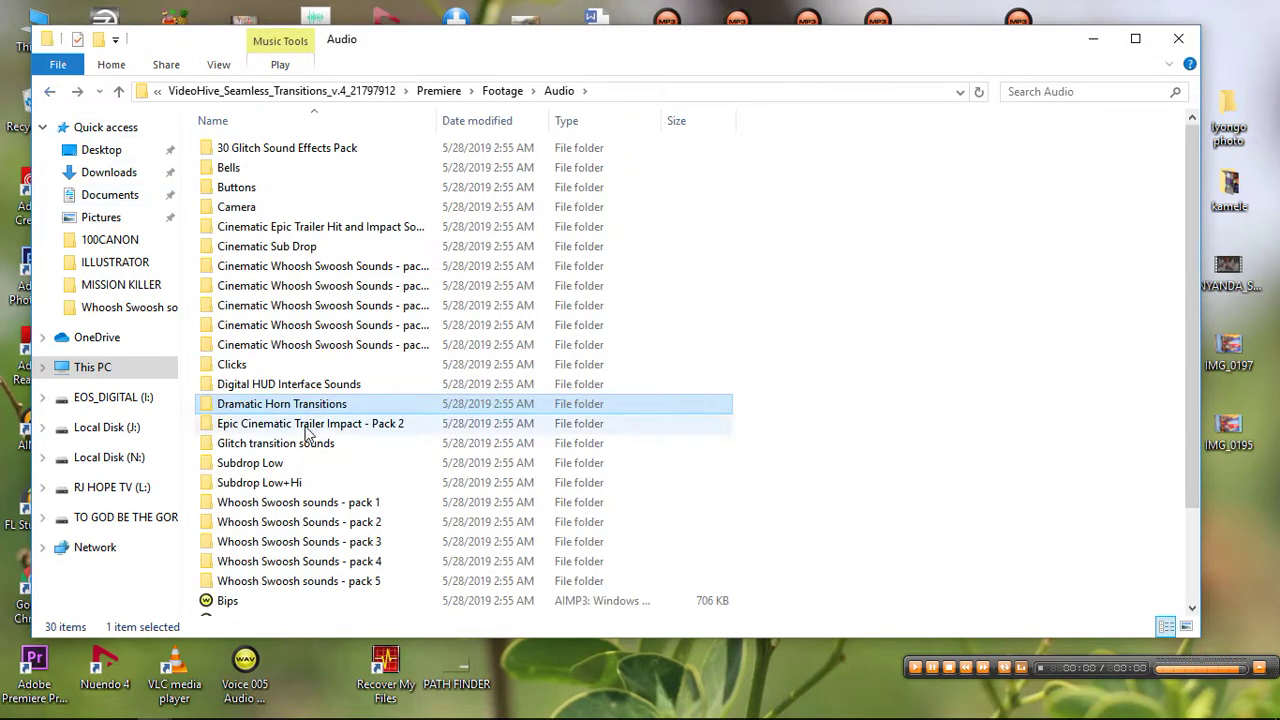
# Audition Epic Cinematic Trailer Impact 04, 01 and 05 in the Pack 2 folder and return to the Audio folder
pyautogui.doubleClick(300, 425)
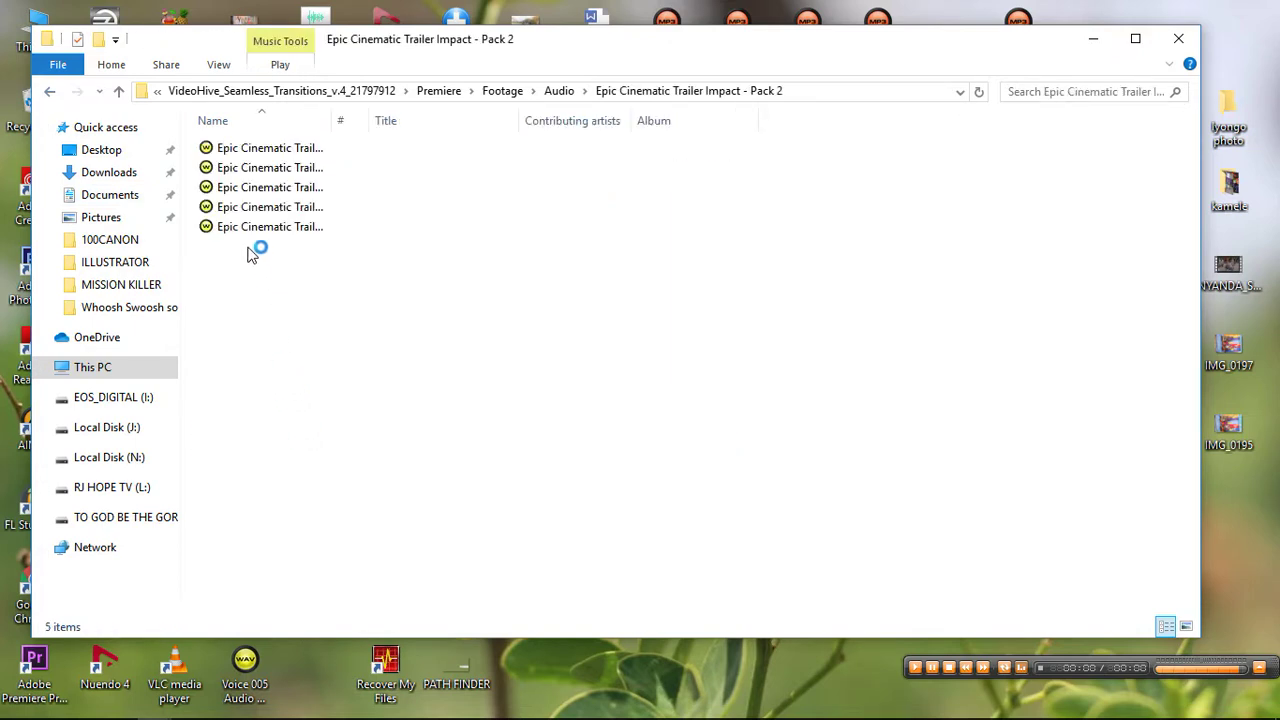
pyautogui.doubleClick(242, 210)
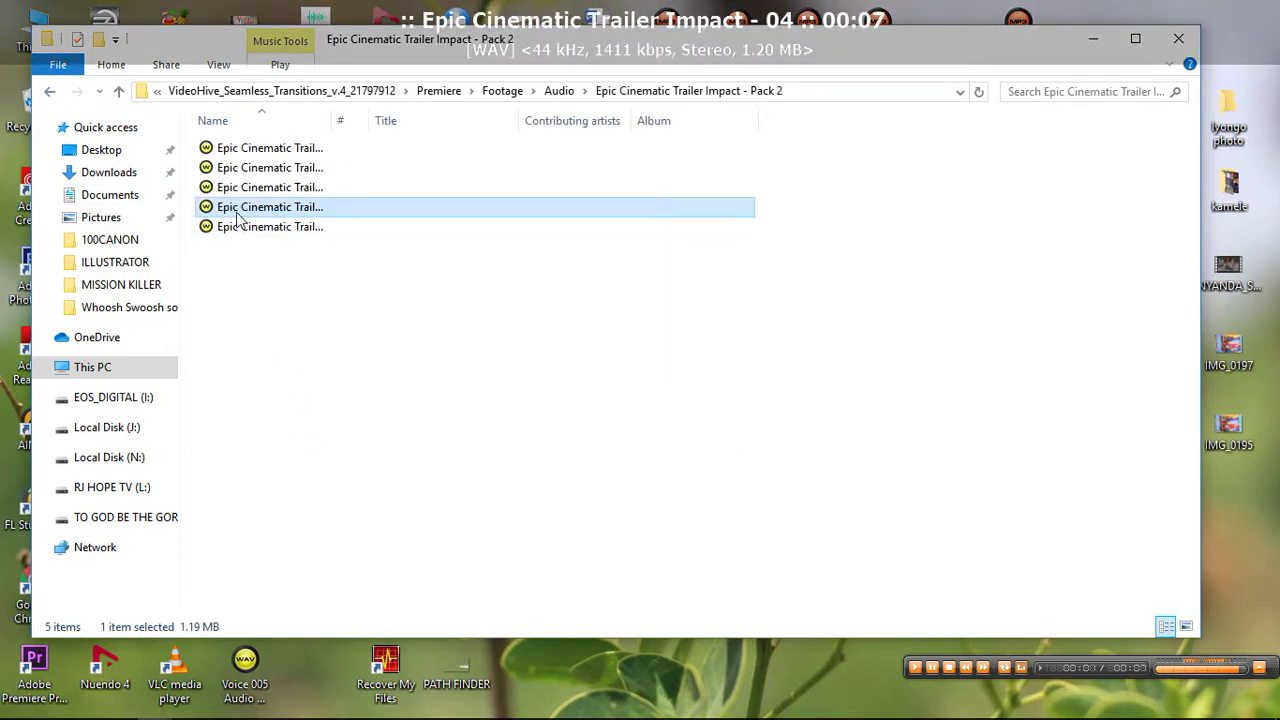
pyautogui.doubleClick(217, 150)
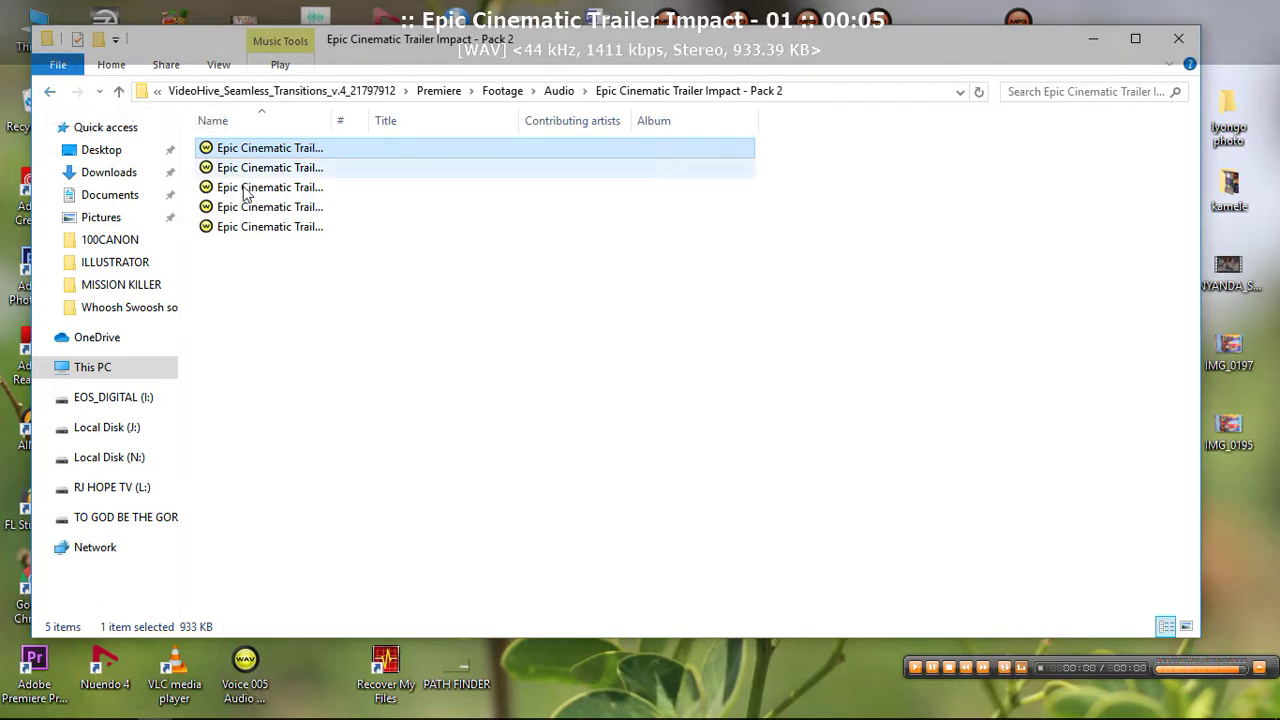
pyautogui.doubleClick(255, 227)
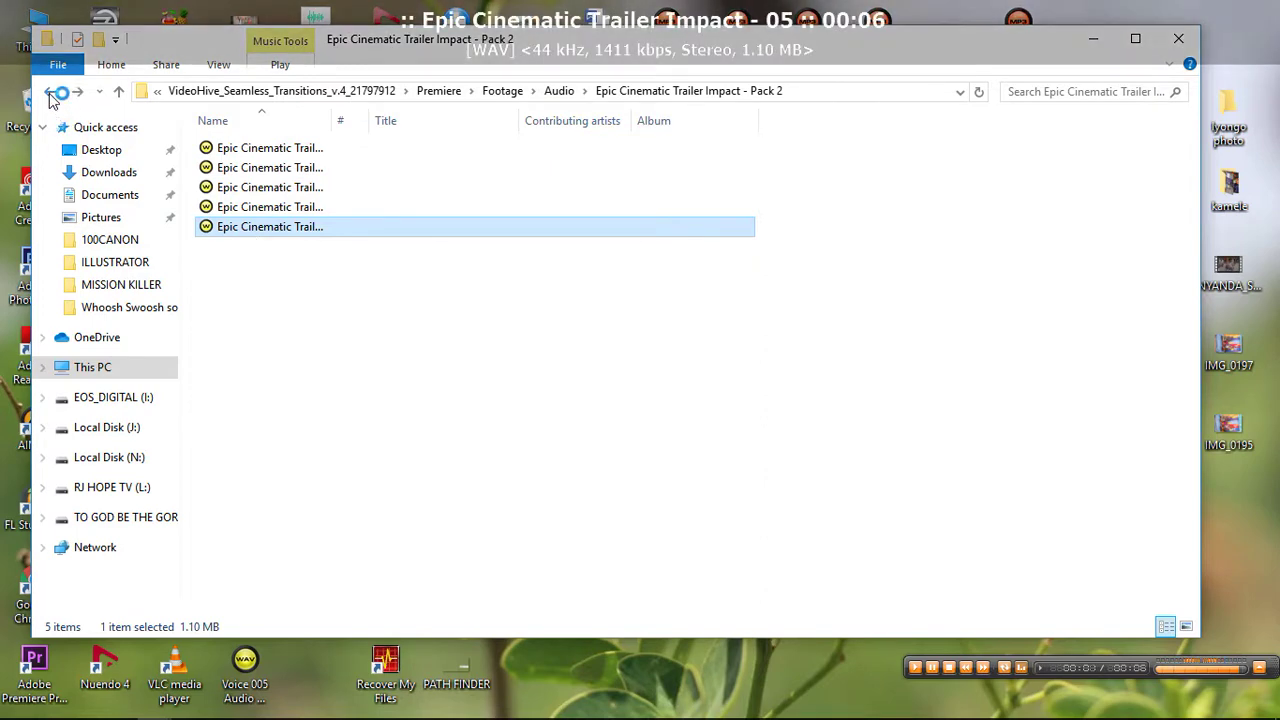
pyautogui.click(50, 91)
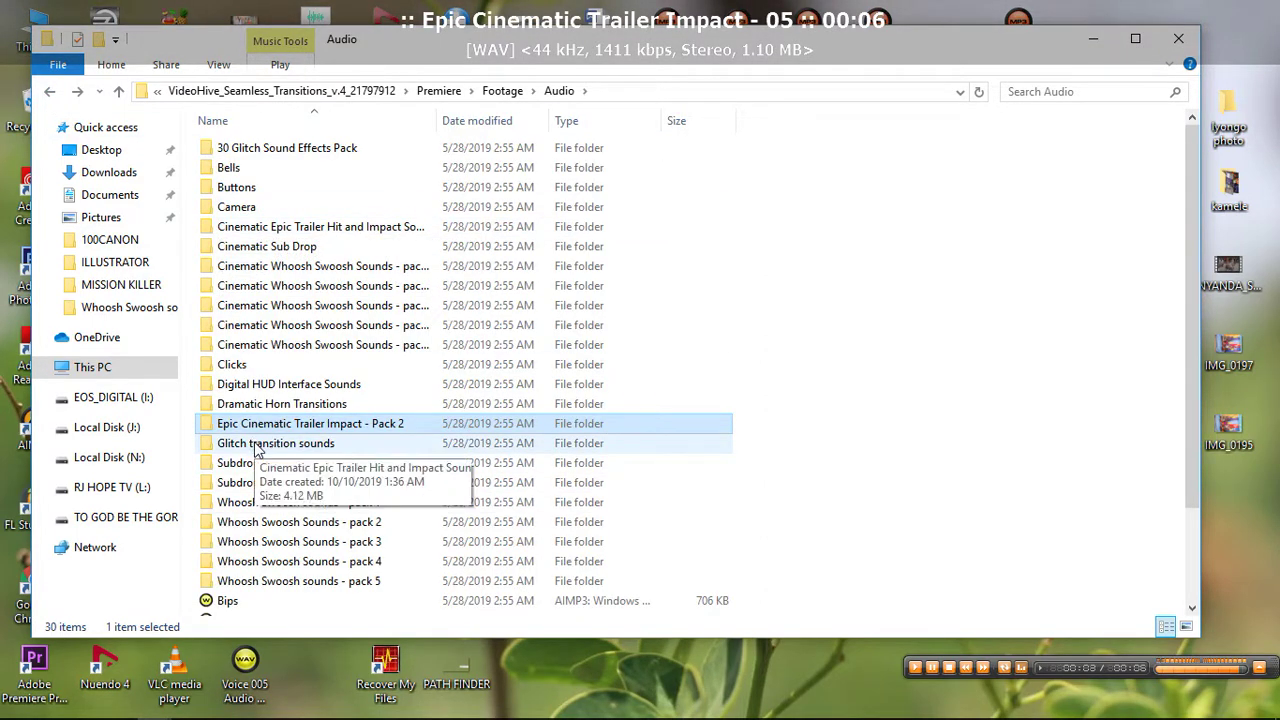
# Audition T3, T1, T5, T6 and T7 in the Glitch transition sounds folder and return to the Audio folder
pyautogui.doubleClick(255, 446)
pyautogui.doubleClick(242, 190)
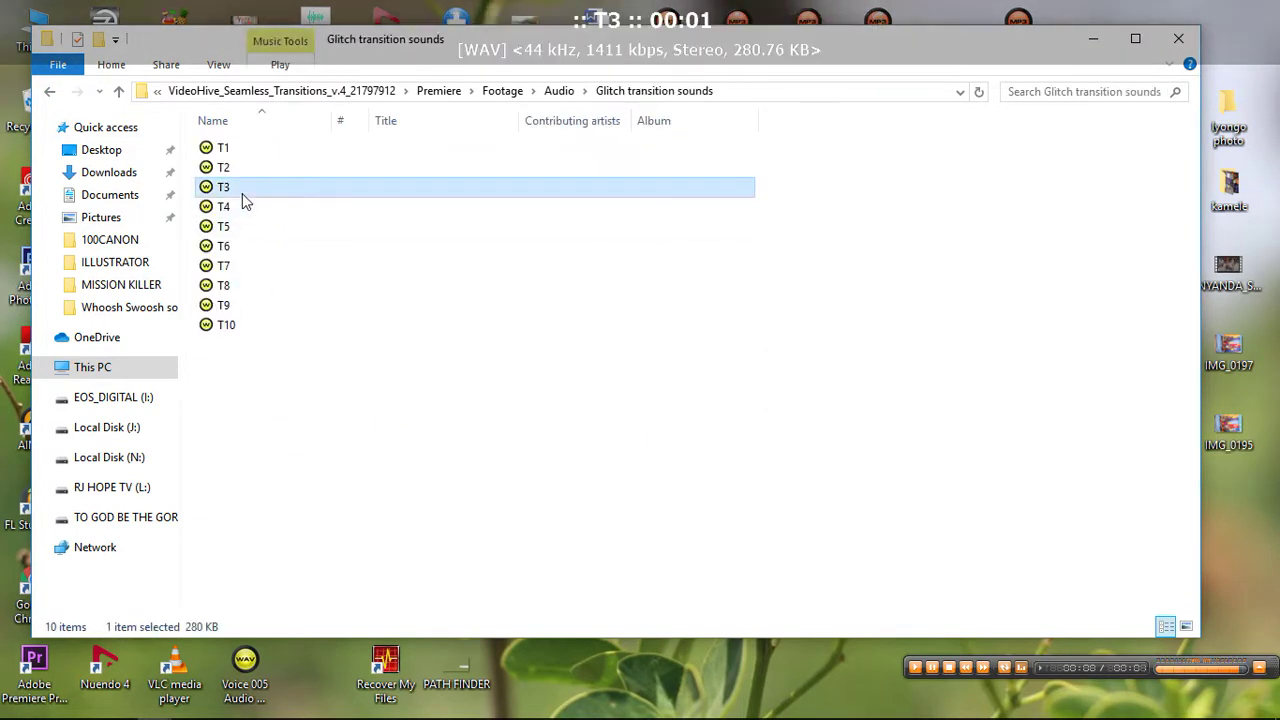
pyautogui.click(227, 150)
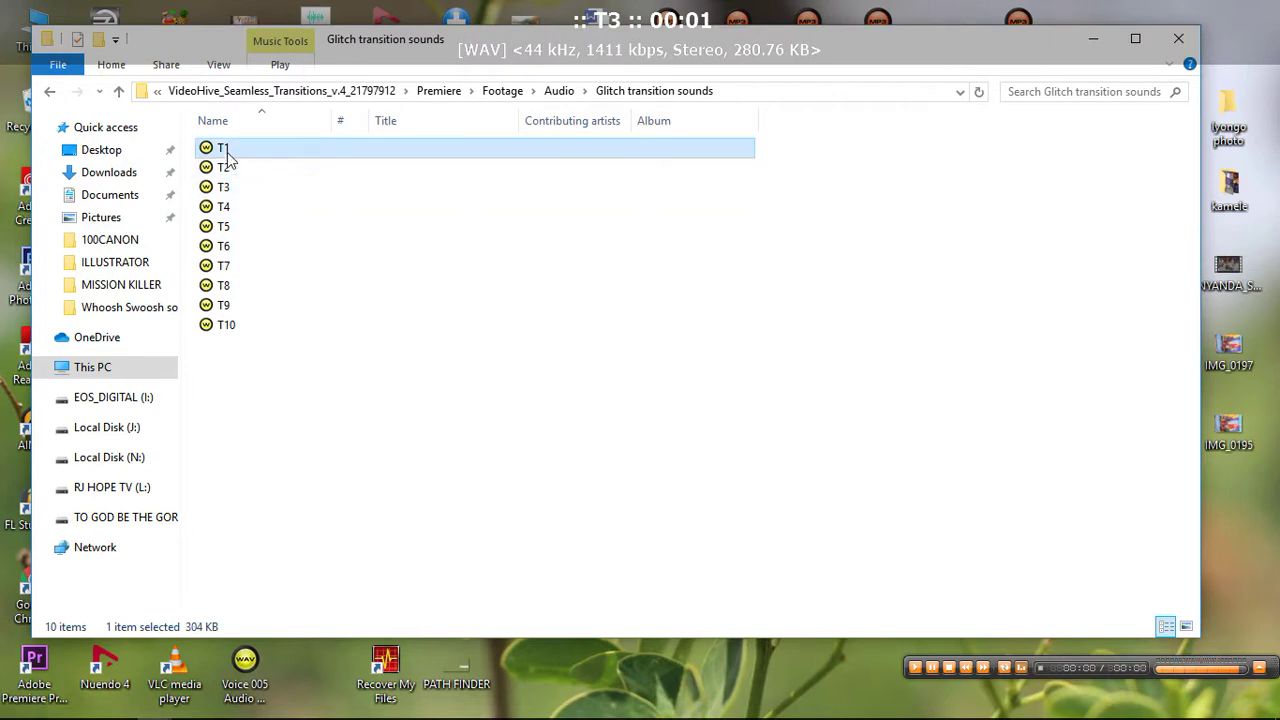
pyautogui.doubleClick(227, 234)
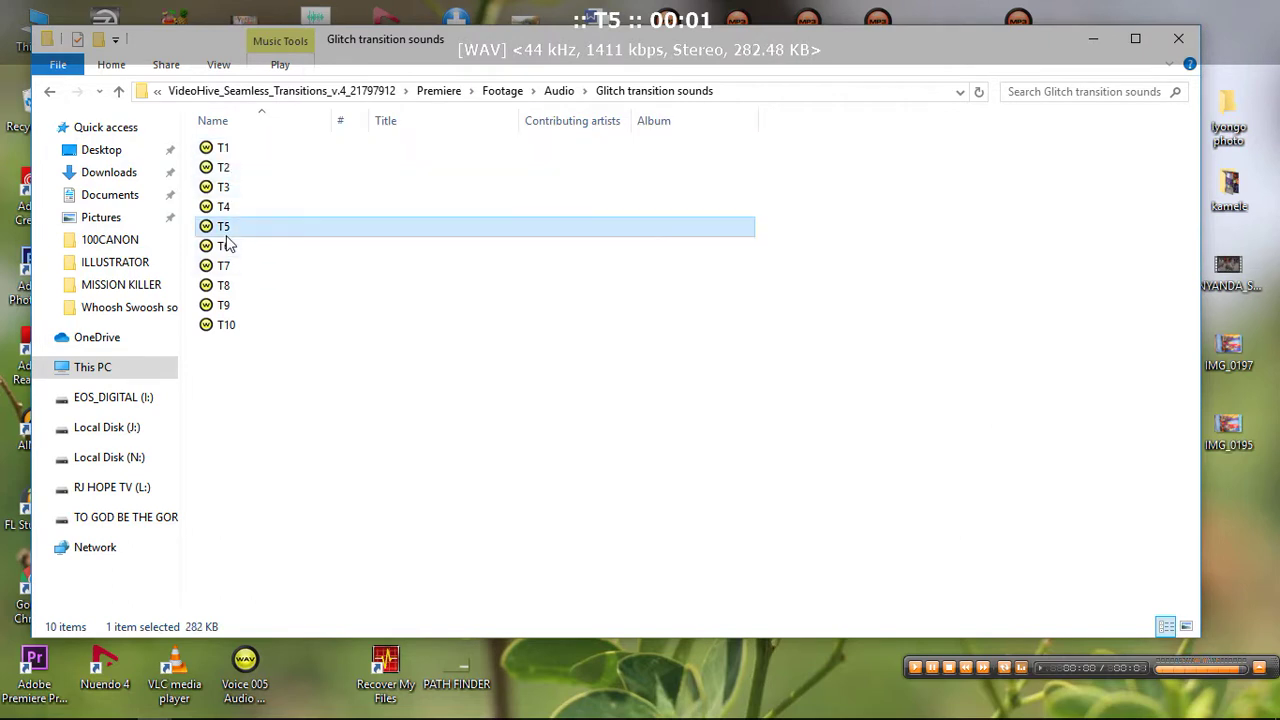
pyautogui.doubleClick(228, 246)
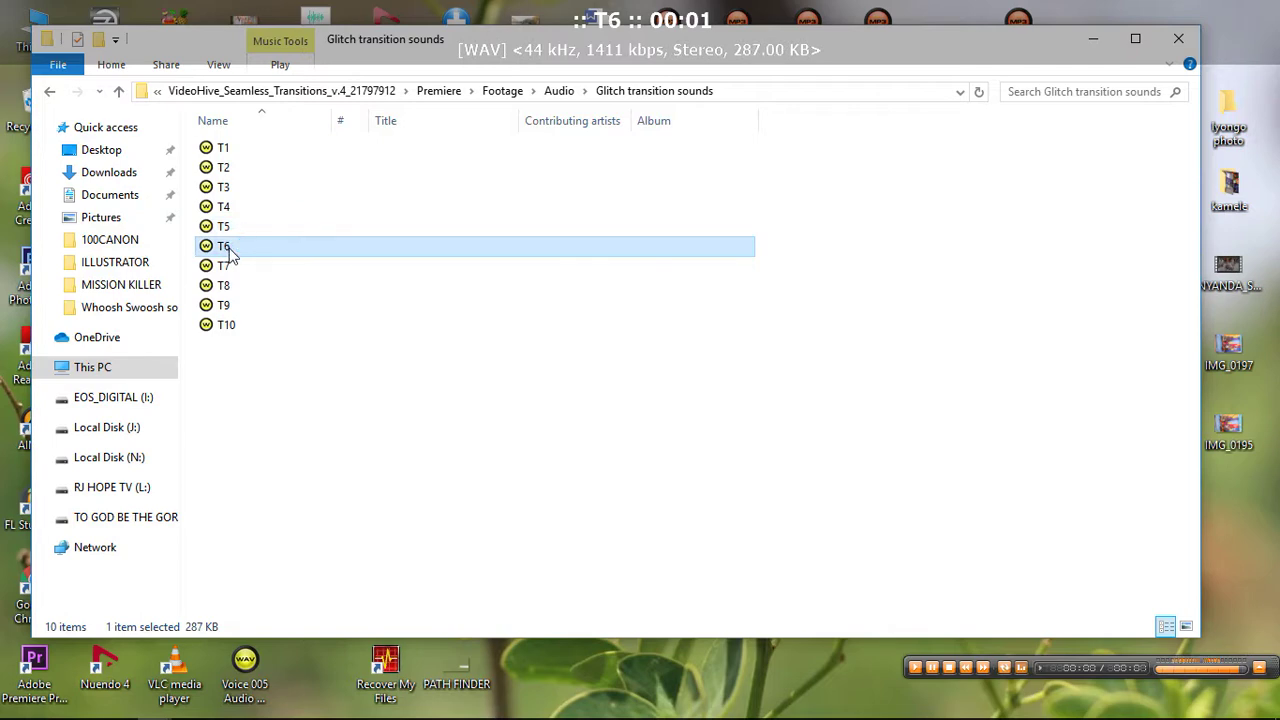
pyautogui.doubleClick(236, 266)
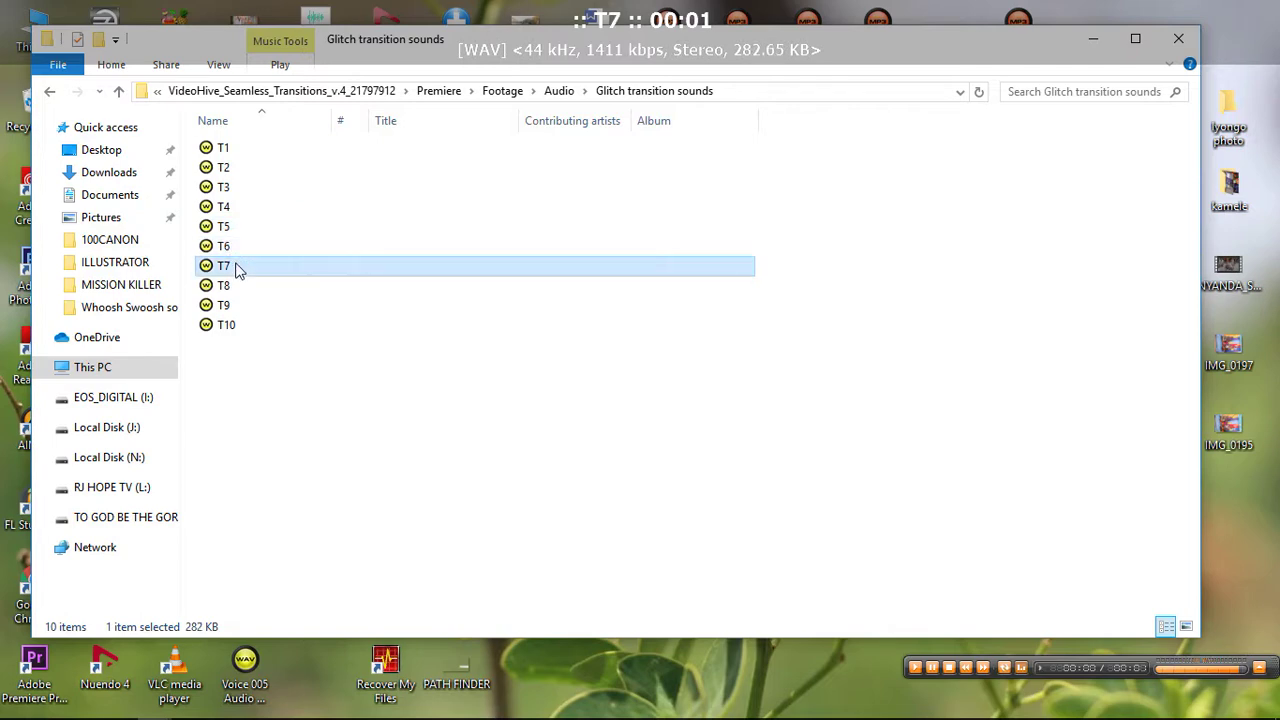
pyautogui.click(49, 91)
# Audition SD_Low_05 in the Subdrop Low folder and return to the Audio folder
pyautogui.doubleClick(255, 466)
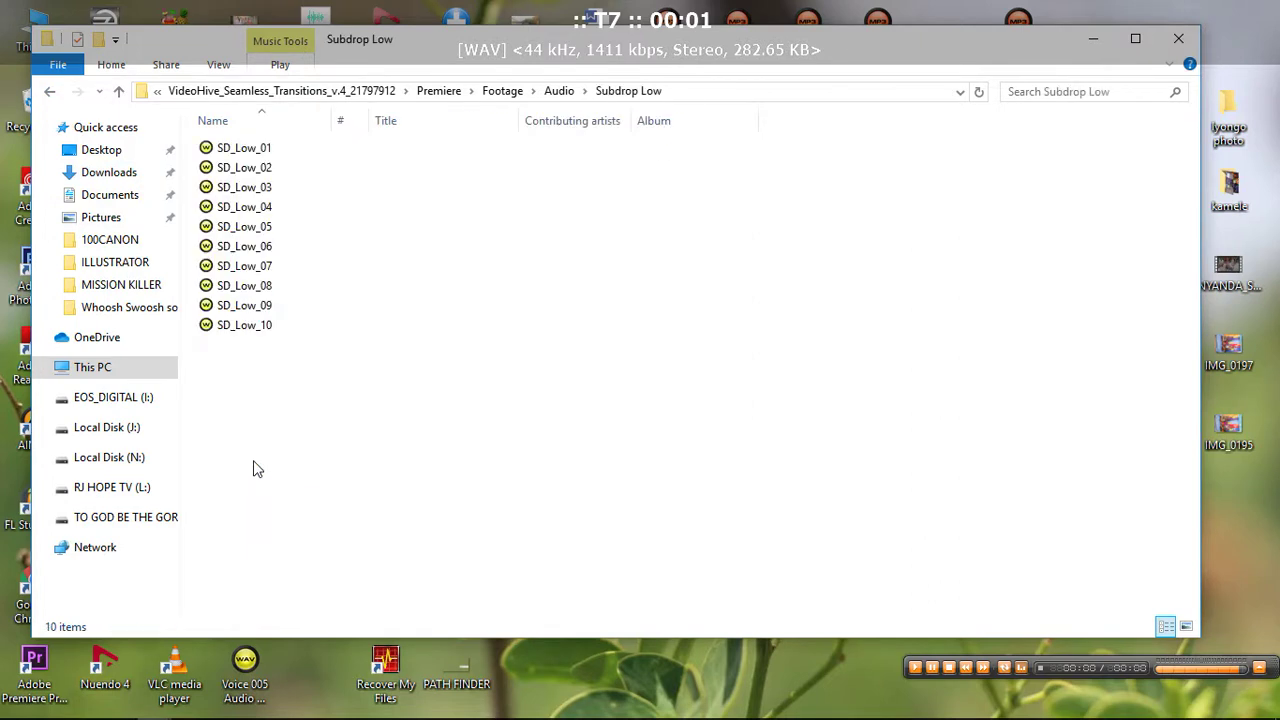
pyautogui.doubleClick(232, 228)
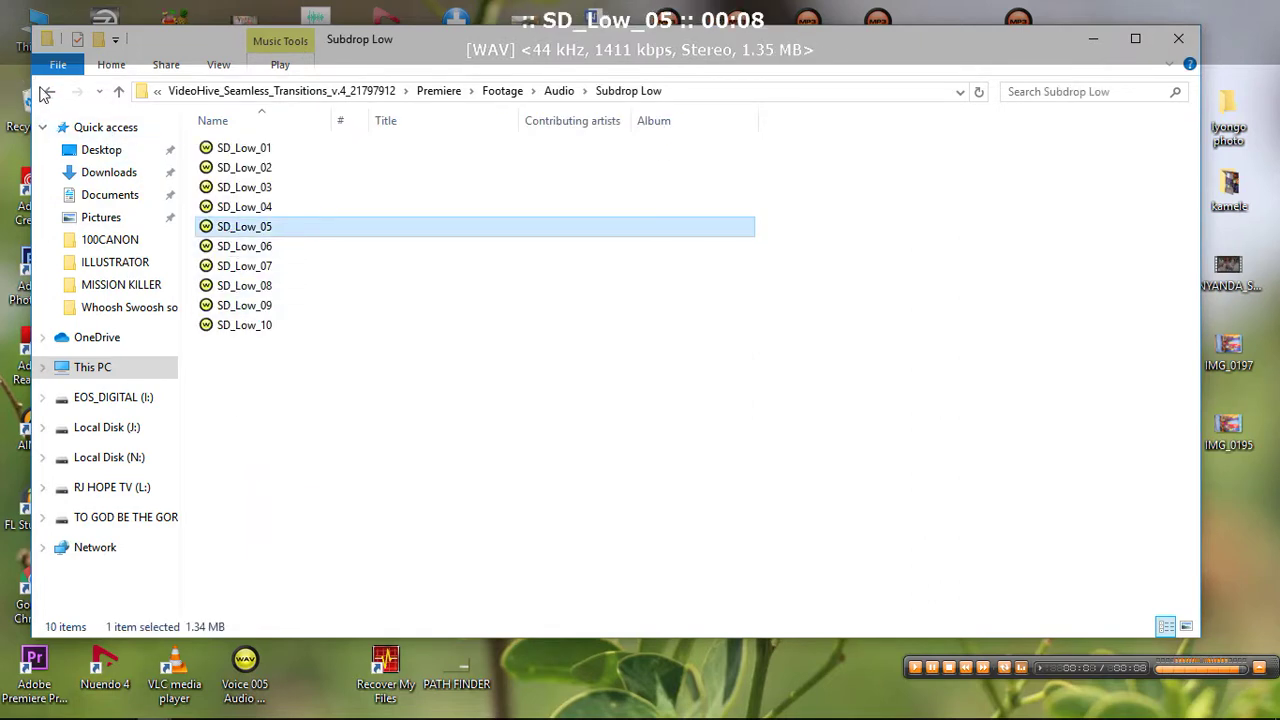
pyautogui.click(48, 91)
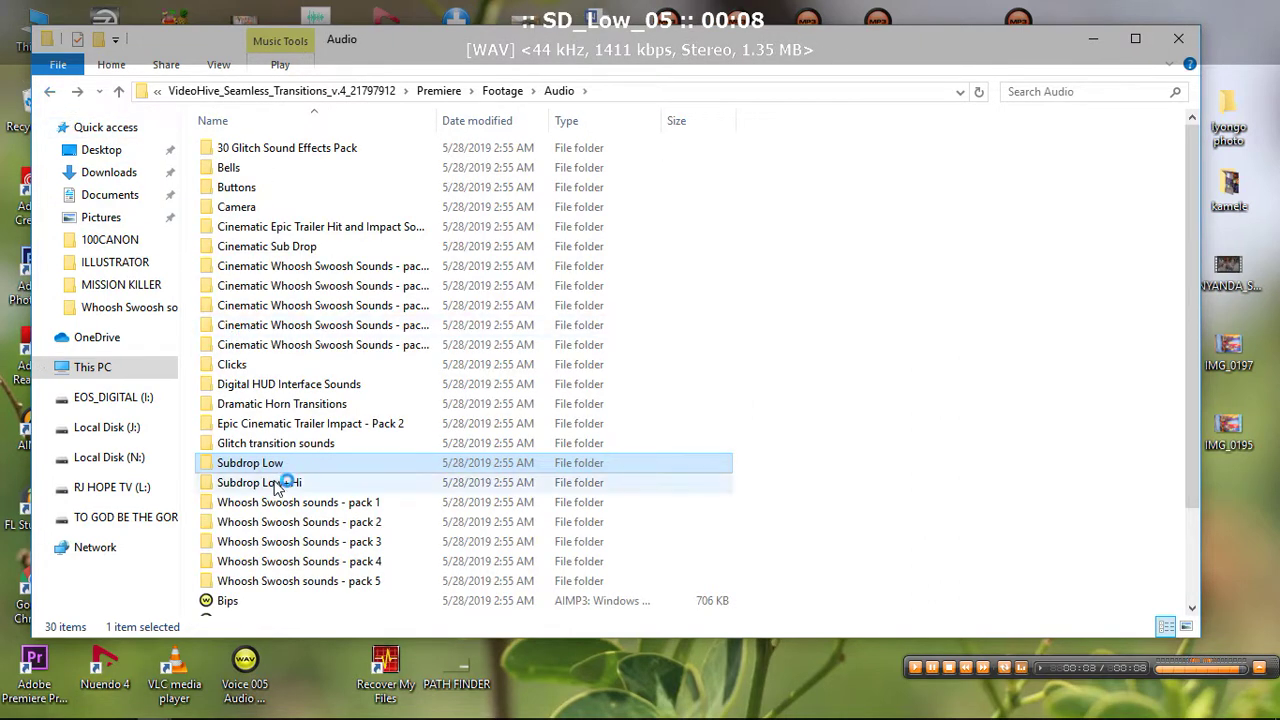
# Audition 6 - swoosh - long and 2 - swoosh - short in Whoosh Swoosh sounds - pack 1, and import 2 - swoosh - short into the Premiere Pro teaser project
pyautogui.click(293, 504)
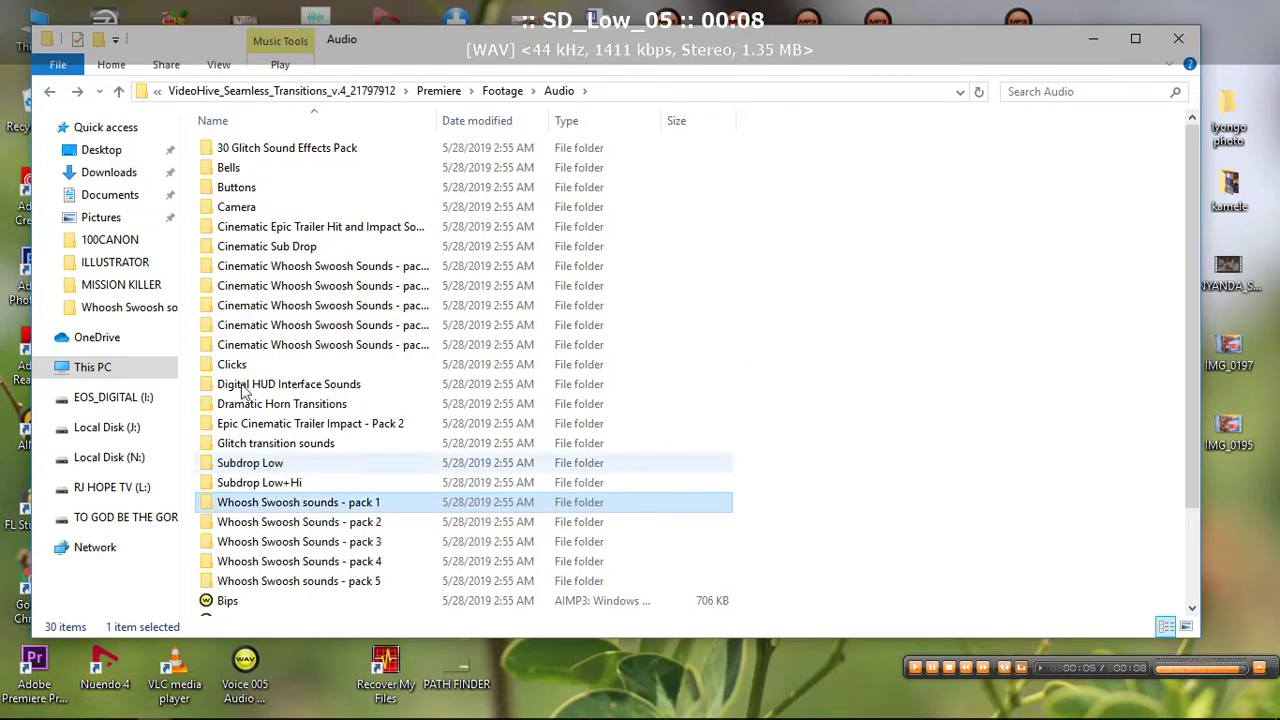
pyautogui.doubleClick(287, 501)
pyautogui.doubleClick(245, 250)
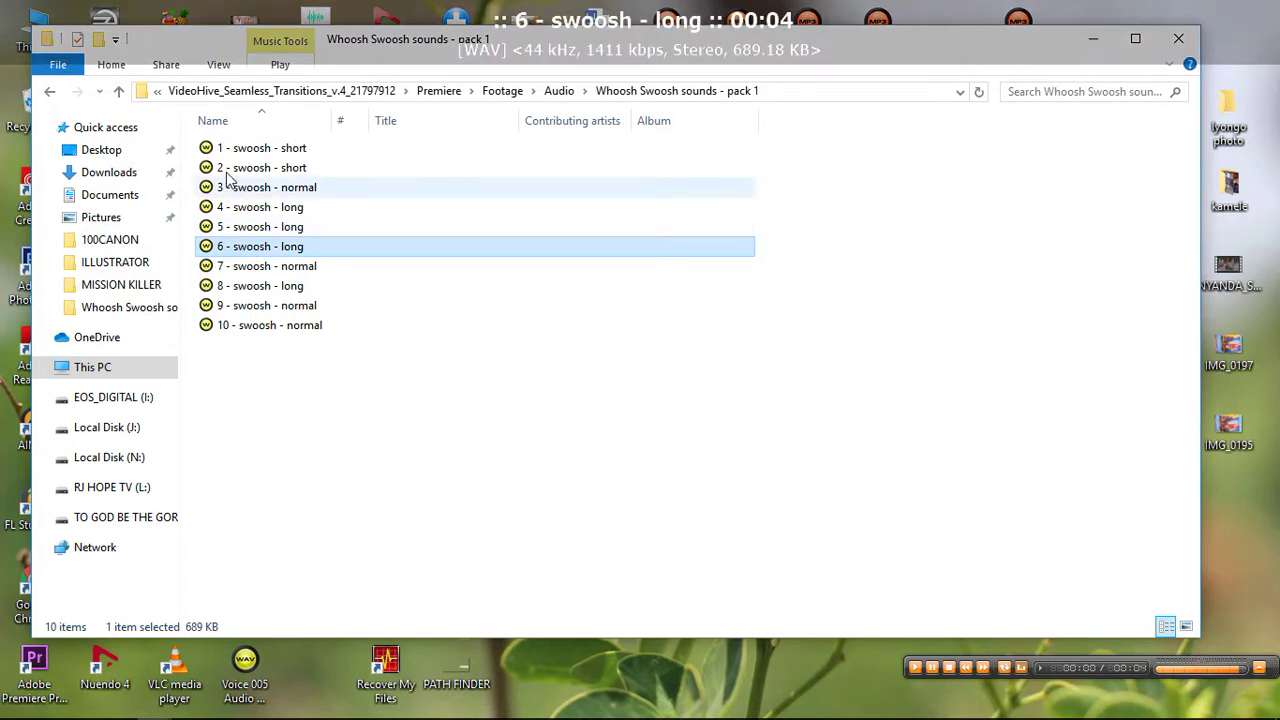
pyautogui.doubleClick(229, 172)
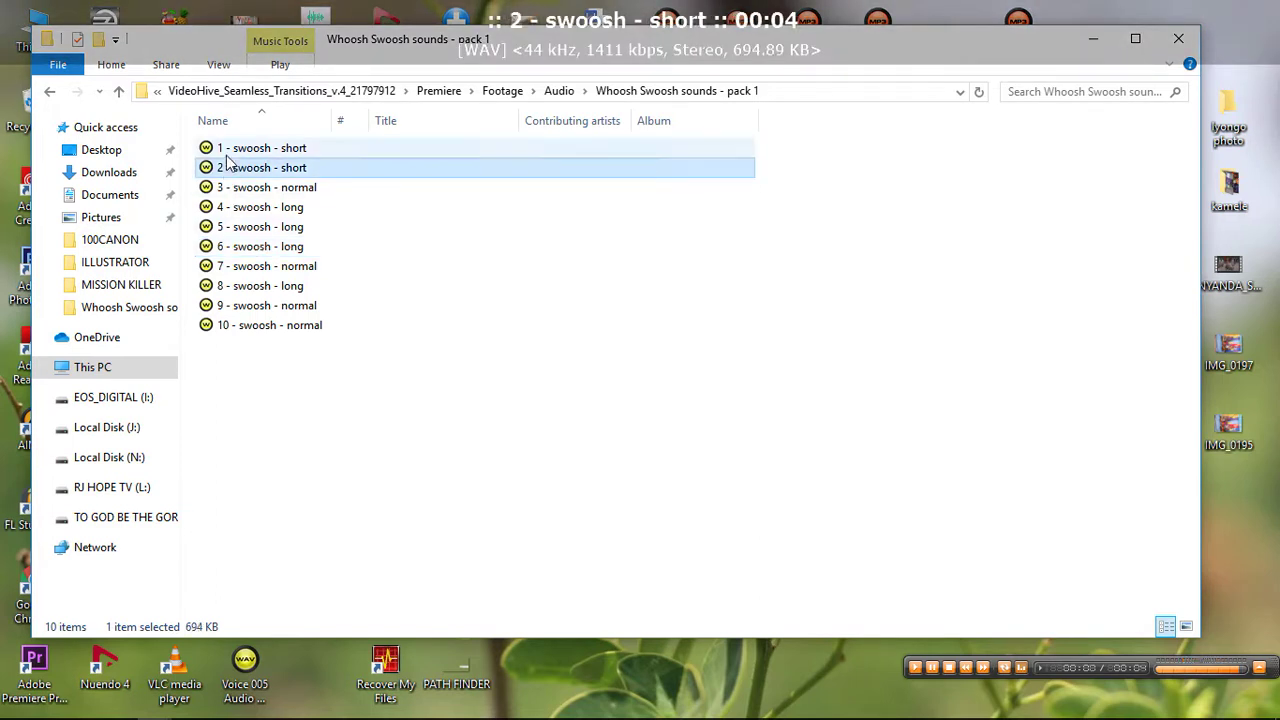
pyautogui.moveTo(240, 172); pyautogui.dragTo(187, 610)
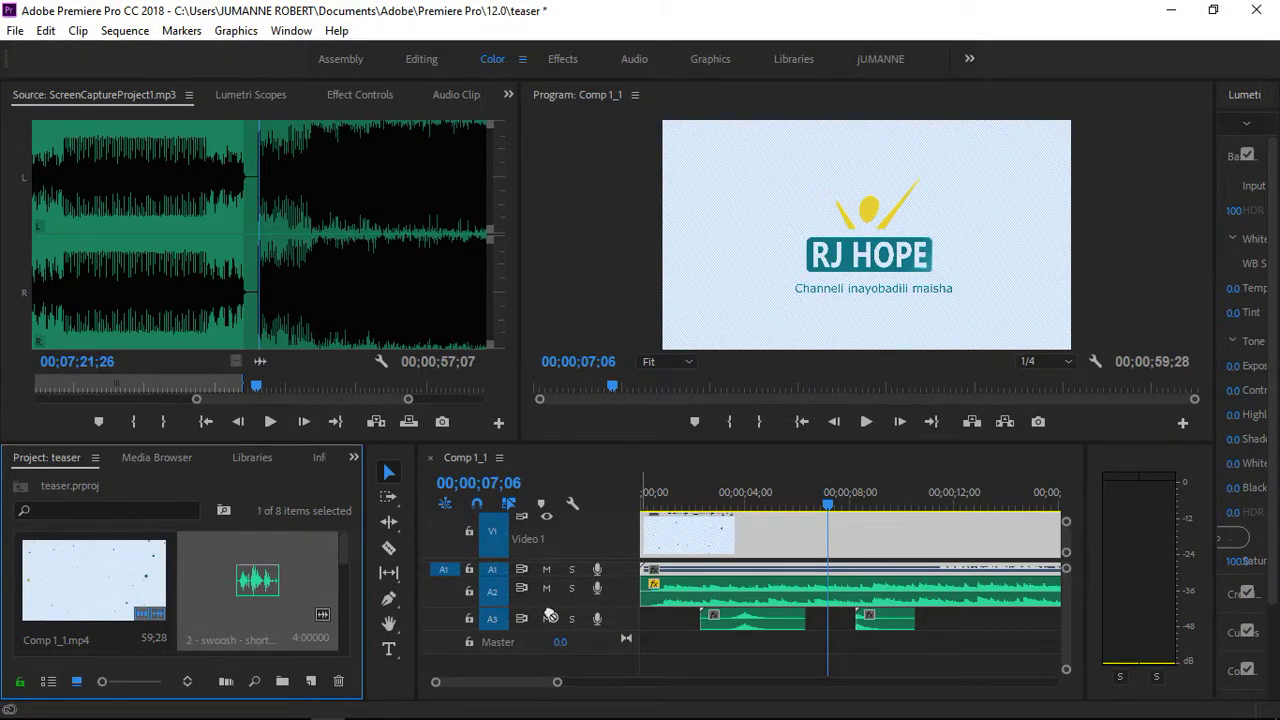
# Place 2 - swoosh - short on a new track A4 shortly before 00;00;07;06 and play the teaser from 00;00;06;12 to check it
pyautogui.moveTo(550, 617); pyautogui.dragTo(820, 668)
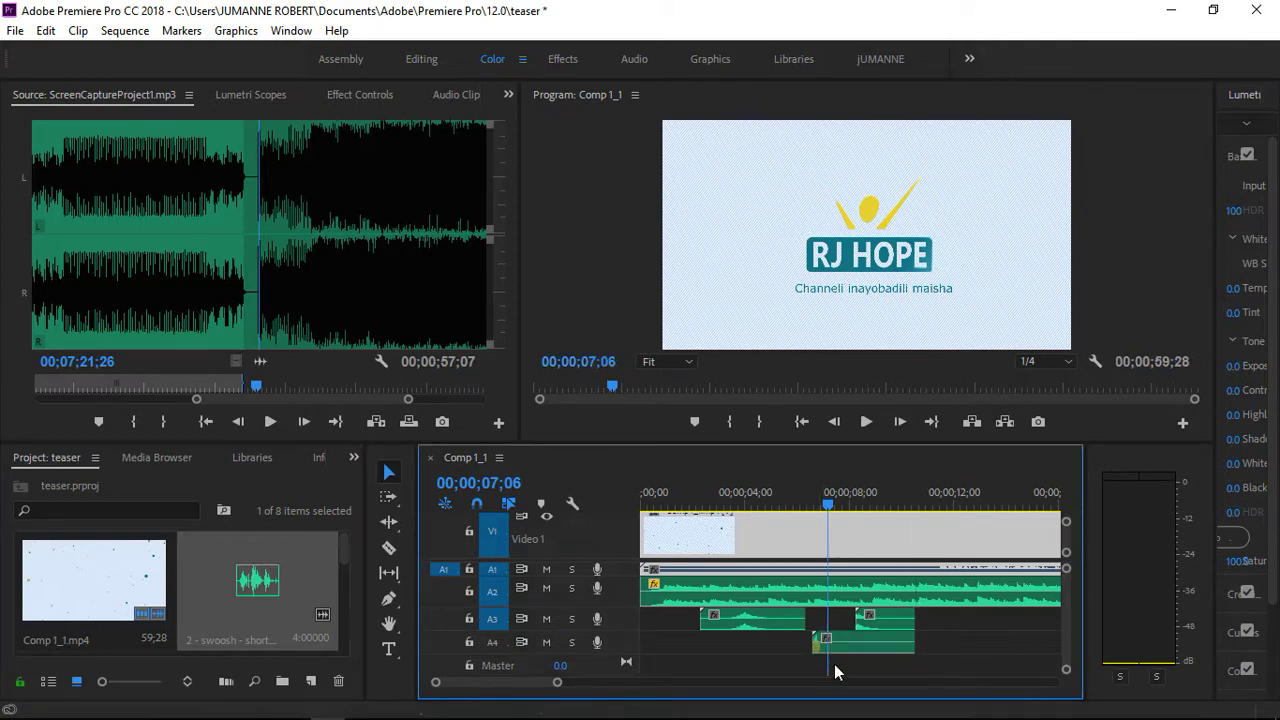
pyautogui.click(813, 503)
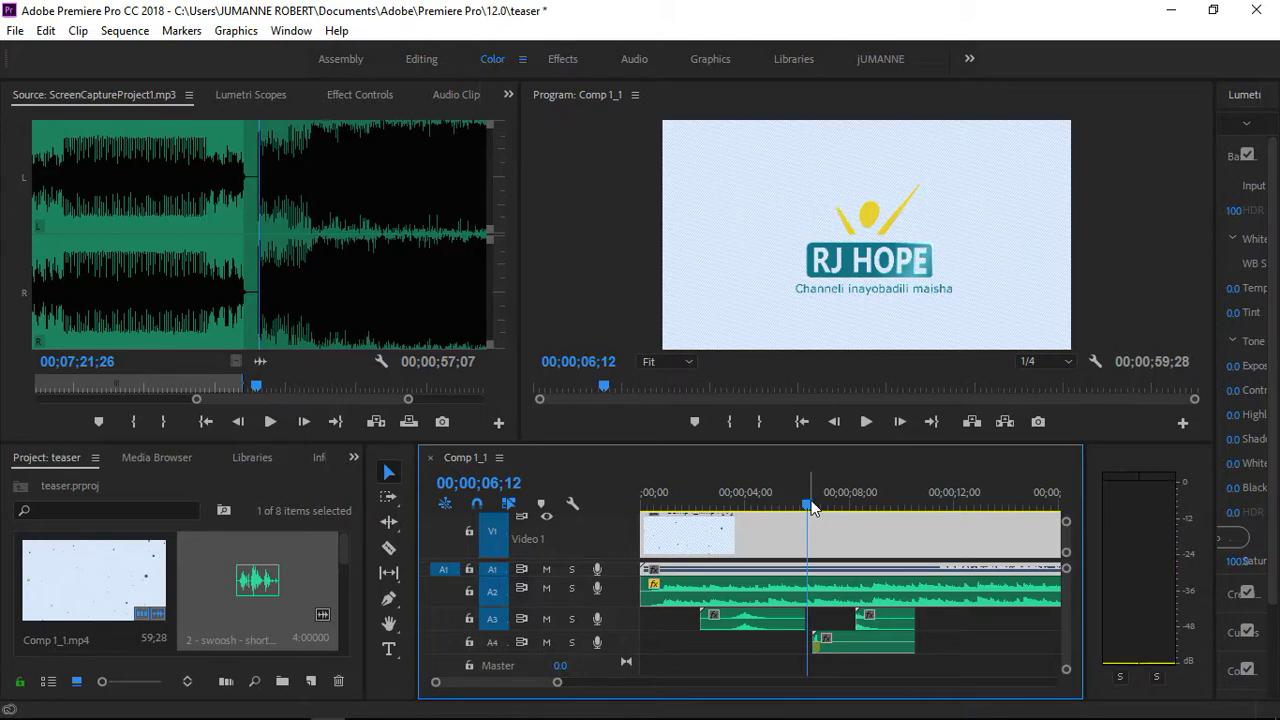
pyautogui.press('space')
pyautogui.press('space')
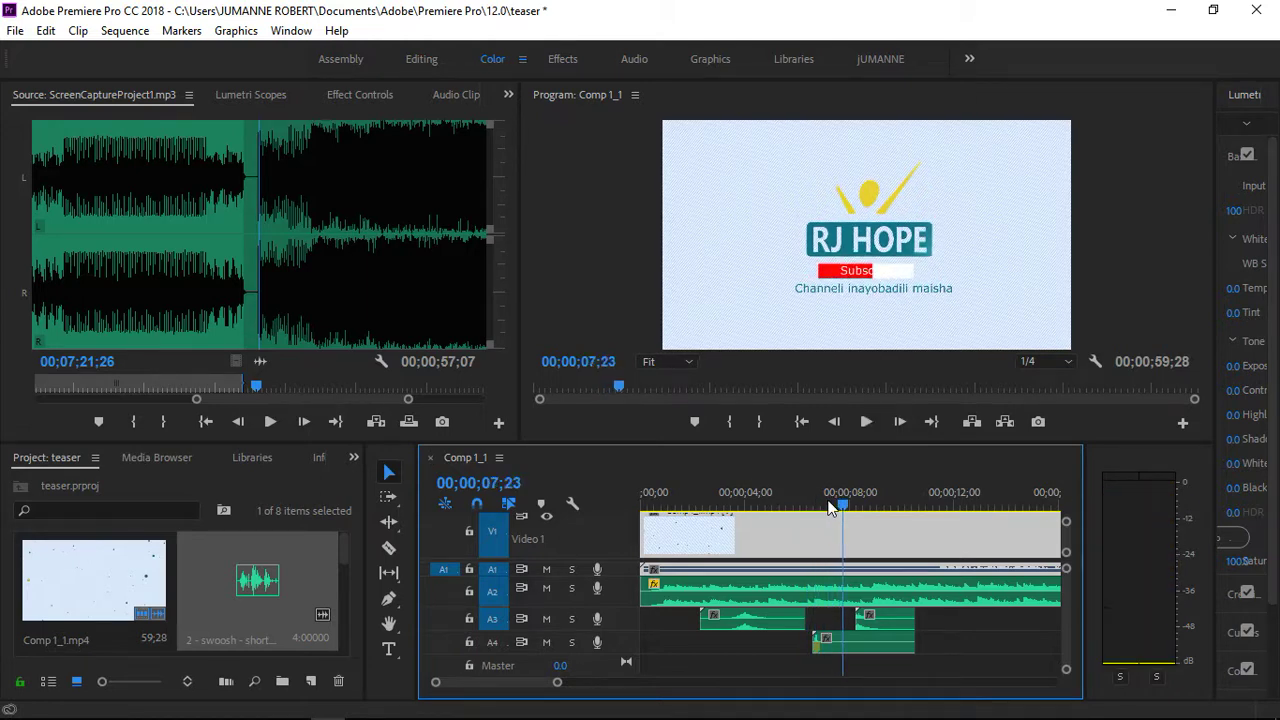
# Shift the 2 - swoosh - short clip on A4 later to start shortly before 00;00;08;00 and play the Subscribe button reveal
pyautogui.moveTo(828, 655); pyautogui.dragTo(858, 645)
pyautogui.press('space')
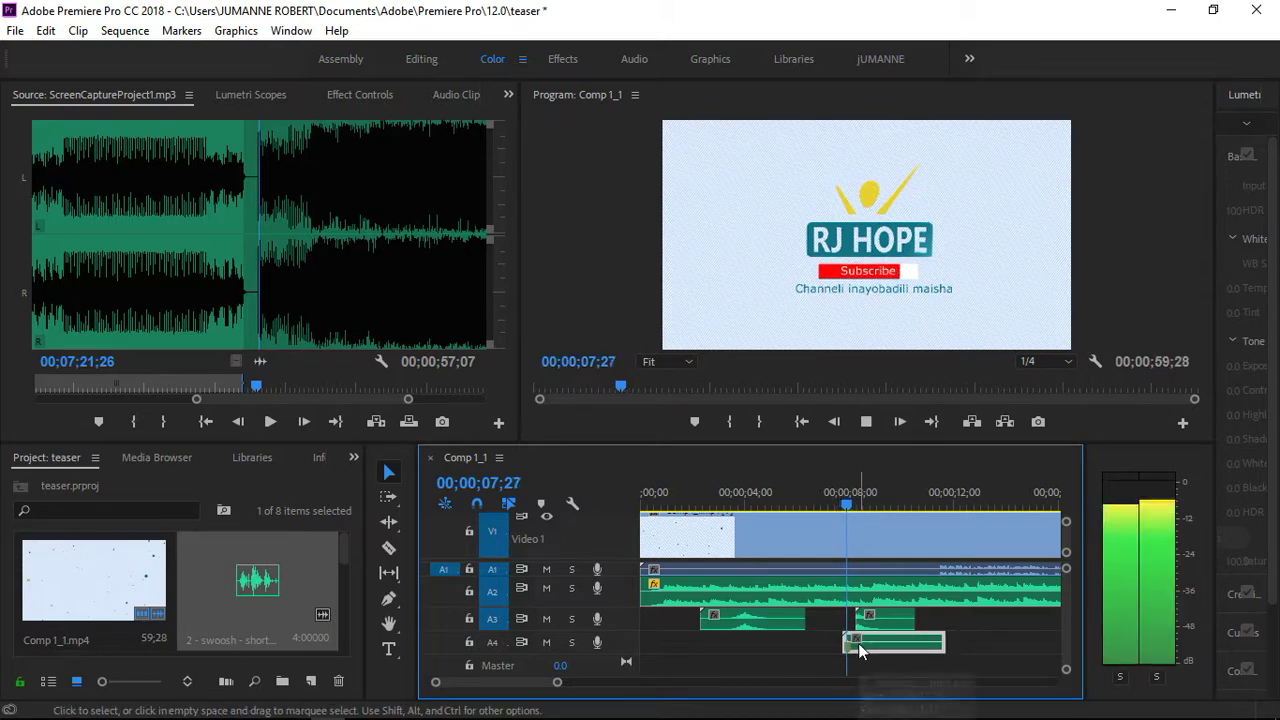
pyautogui.press('space')
pyautogui.moveTo(852, 510); pyautogui.dragTo(834, 505)
pyautogui.moveTo(853, 646); pyautogui.dragTo(846, 643)
pyautogui.press('space')
pyautogui.press('space')
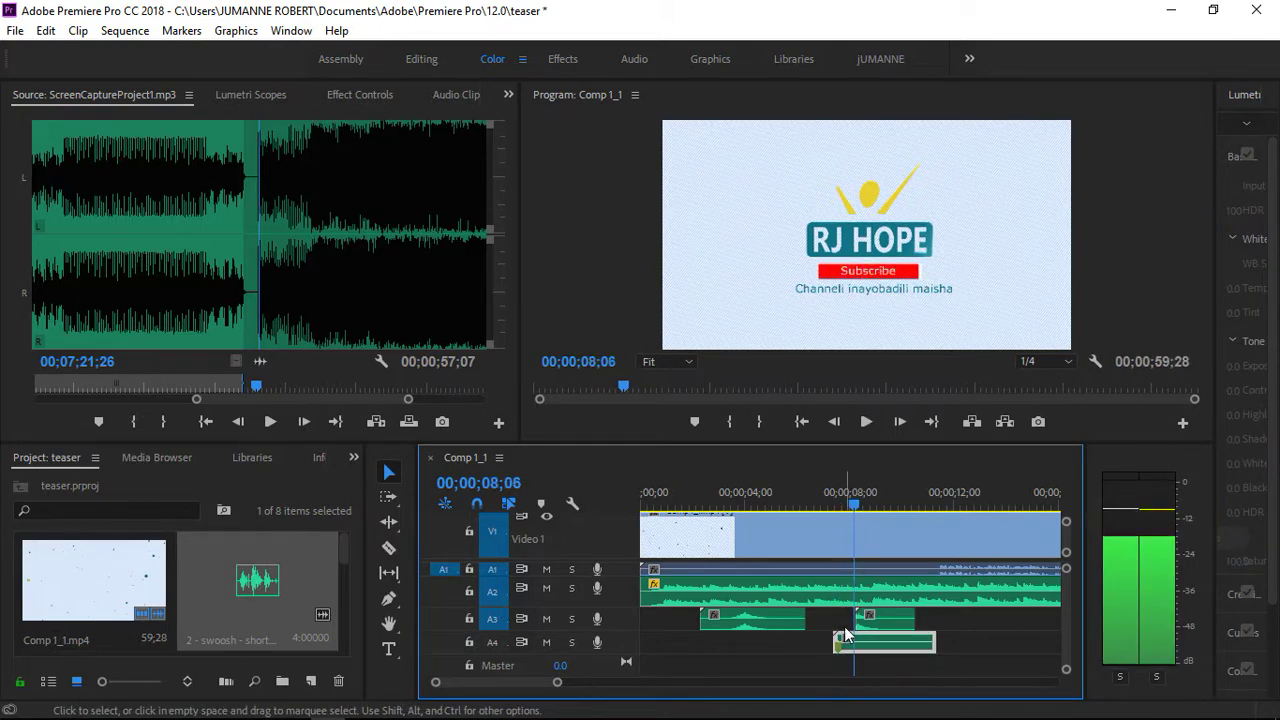
# Replay the Subscribe button reveal and nudge the 2 - swoosh - short clip on A4 earlier to start at 00;00;07;08
pyautogui.moveTo(857, 500); pyautogui.dragTo(831, 507)
pyautogui.press('space')
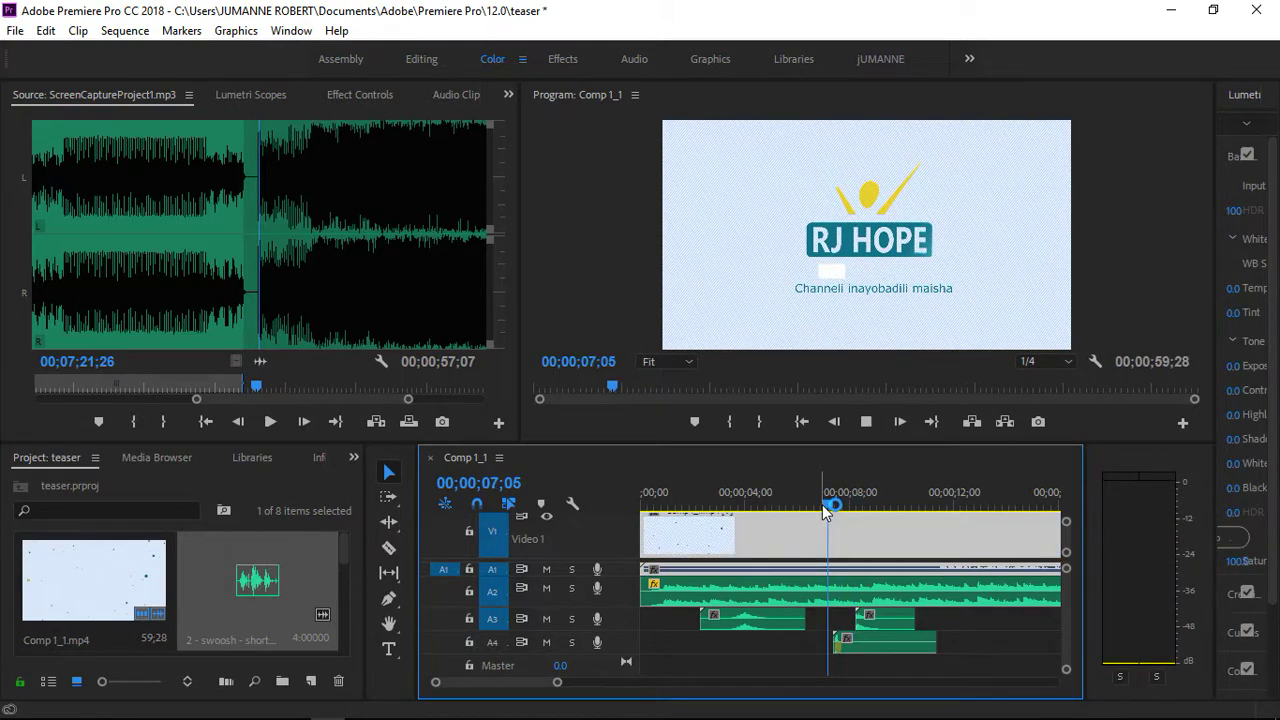
pyautogui.press('space')
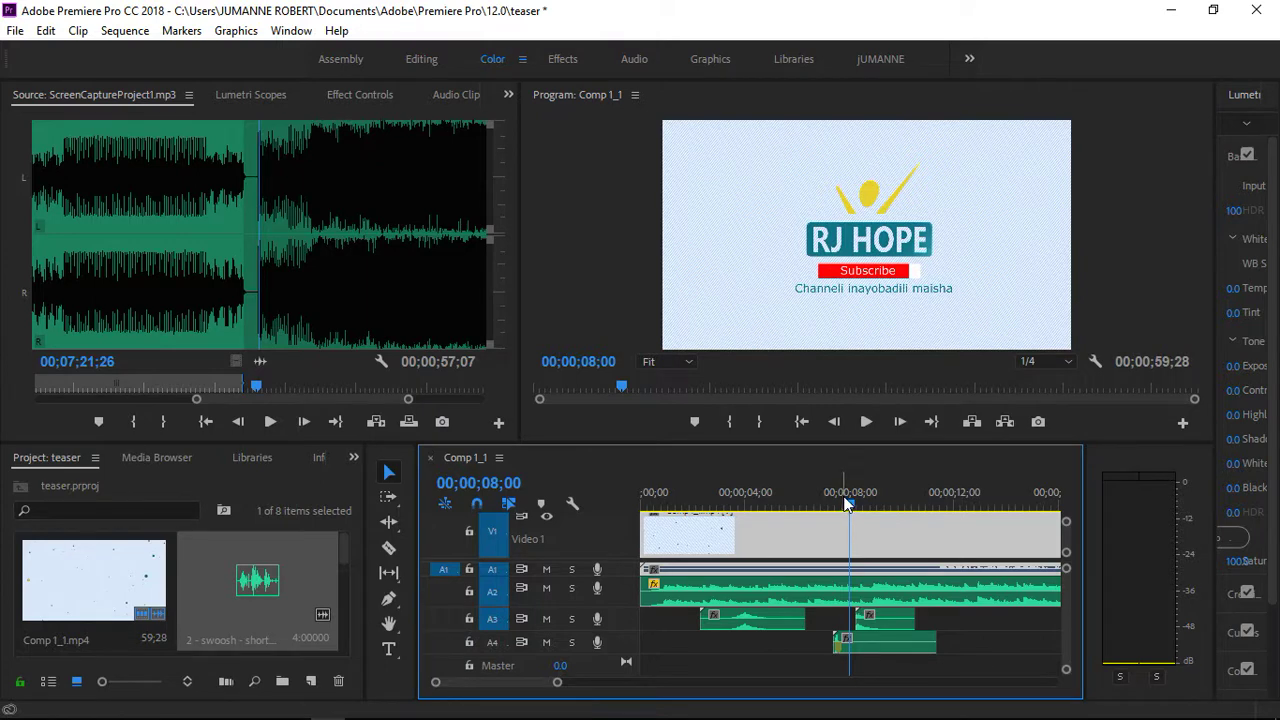
pyautogui.click(825, 507)
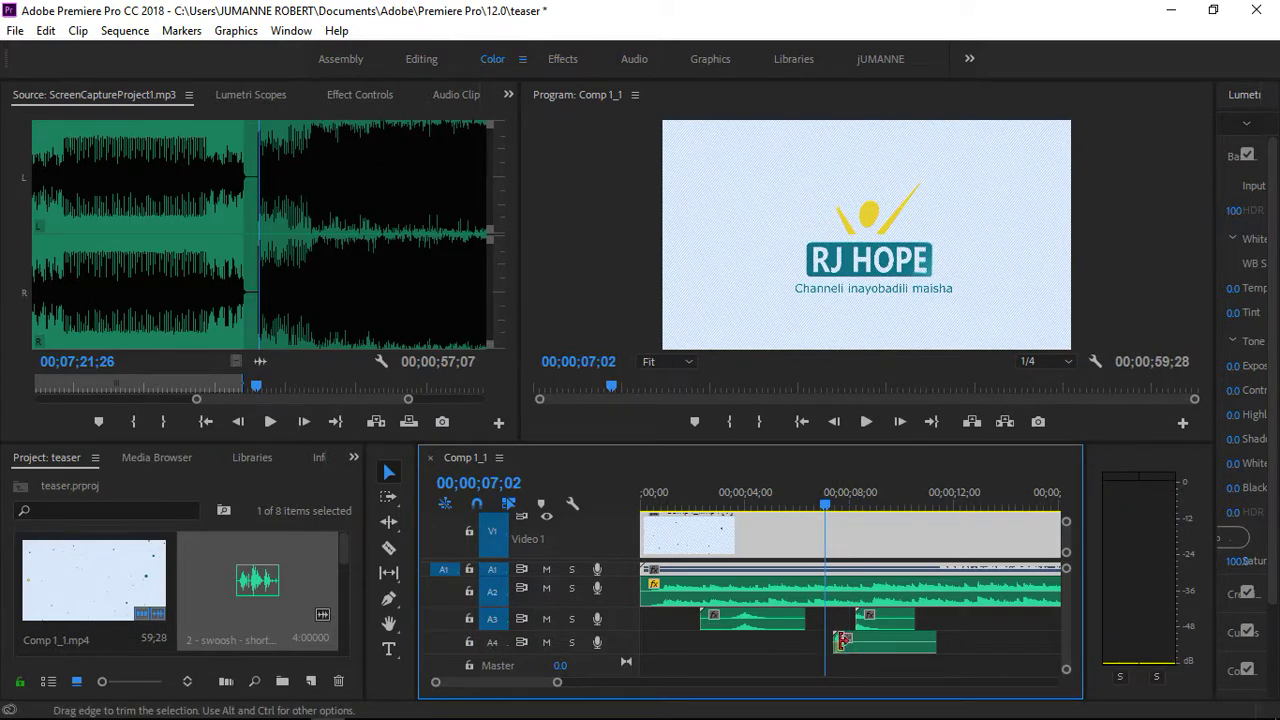
pyautogui.hotkey('shift', 'Right')
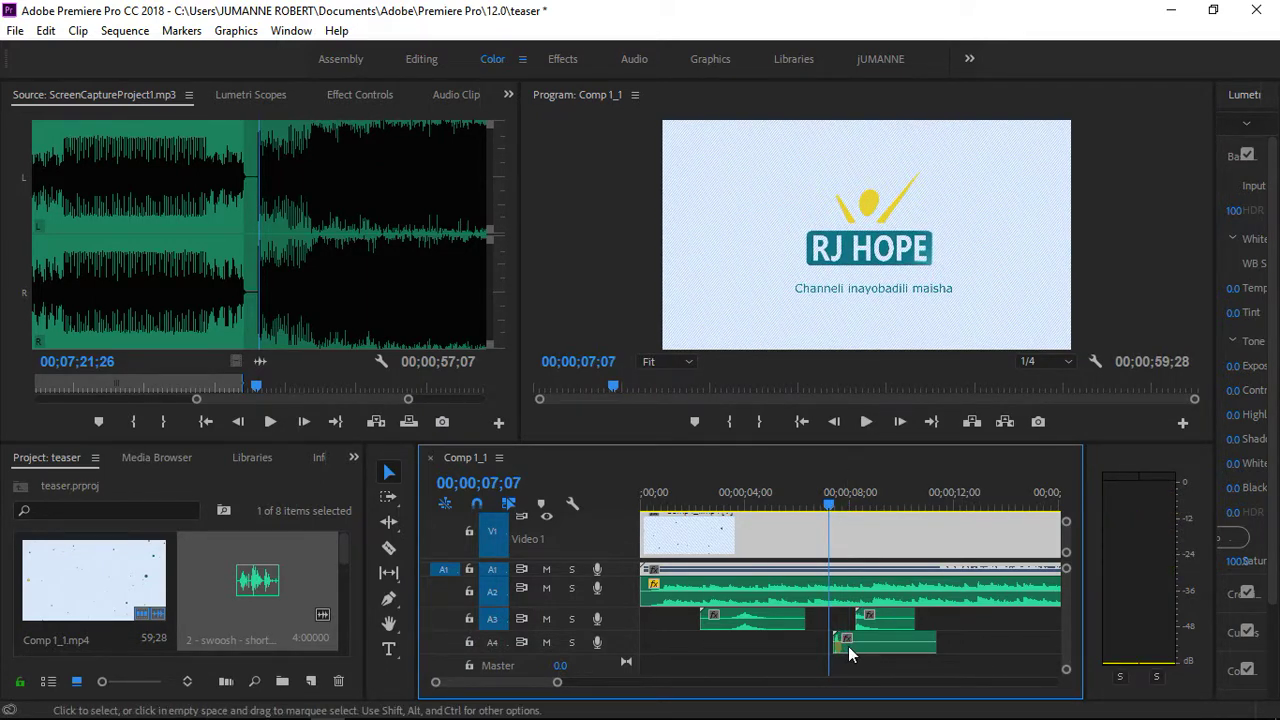
pyautogui.moveTo(848, 646); pyautogui.dragTo(844, 647)
pyautogui.press('space')
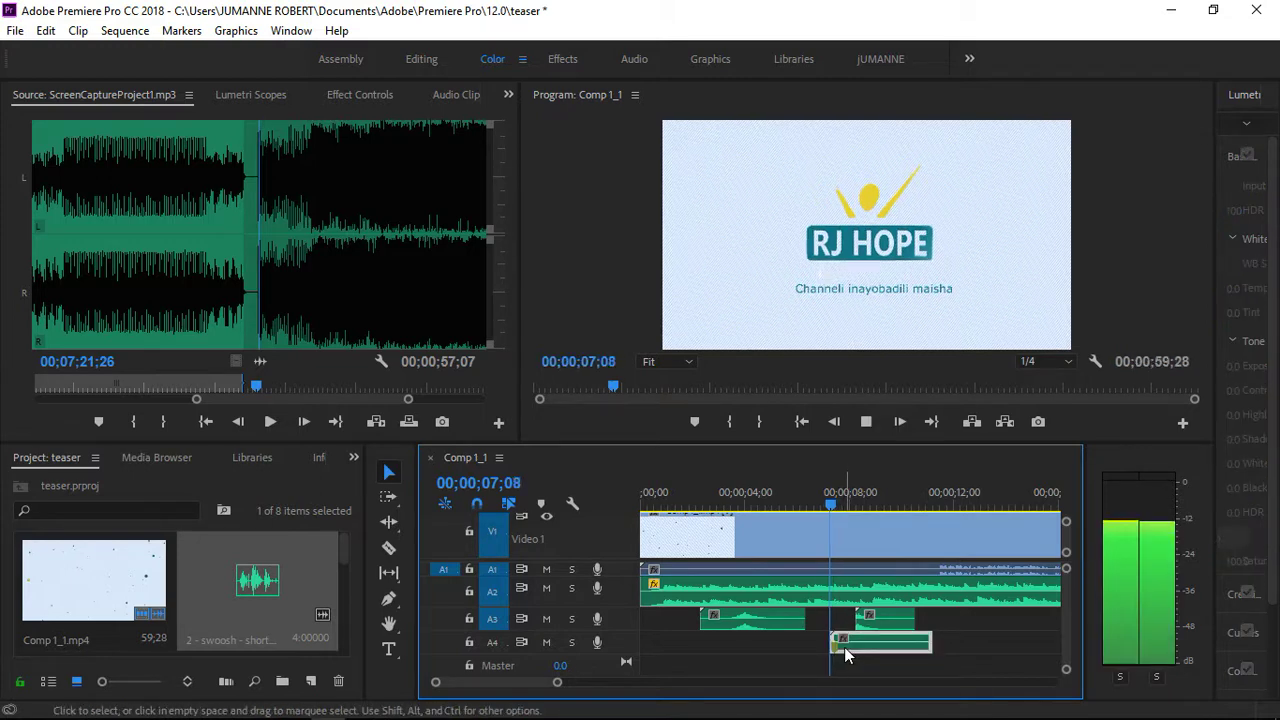
pyautogui.press('space')
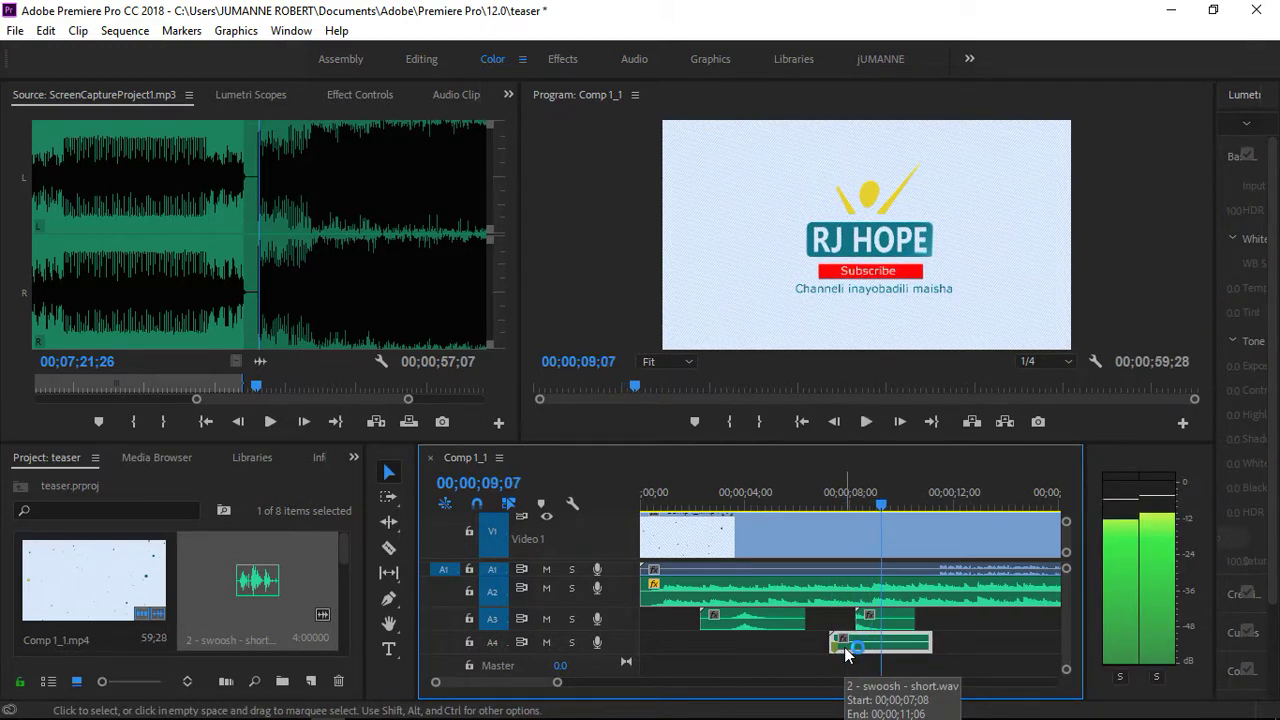
# Play the Subscribe button section several times to check the timing of the sound effects on A3 and A4
pyautogui.moveTo(879, 507); pyautogui.dragTo(618, 608)
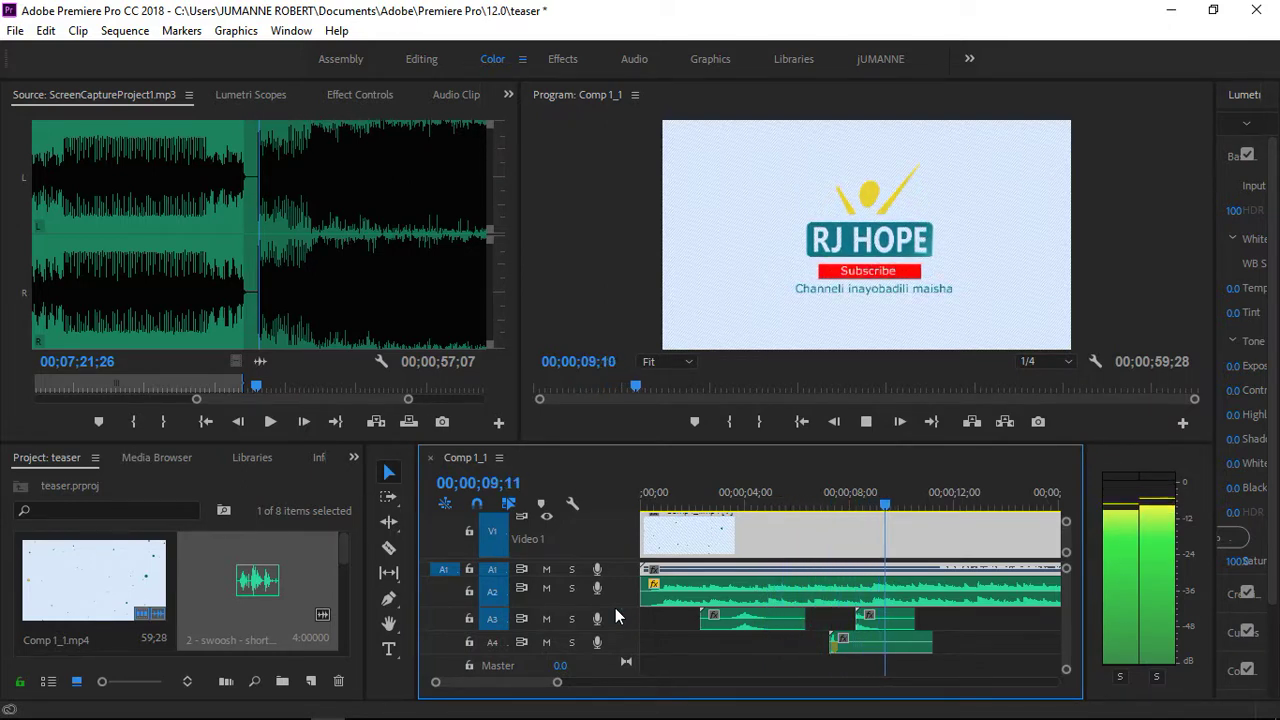
pyautogui.press('space')
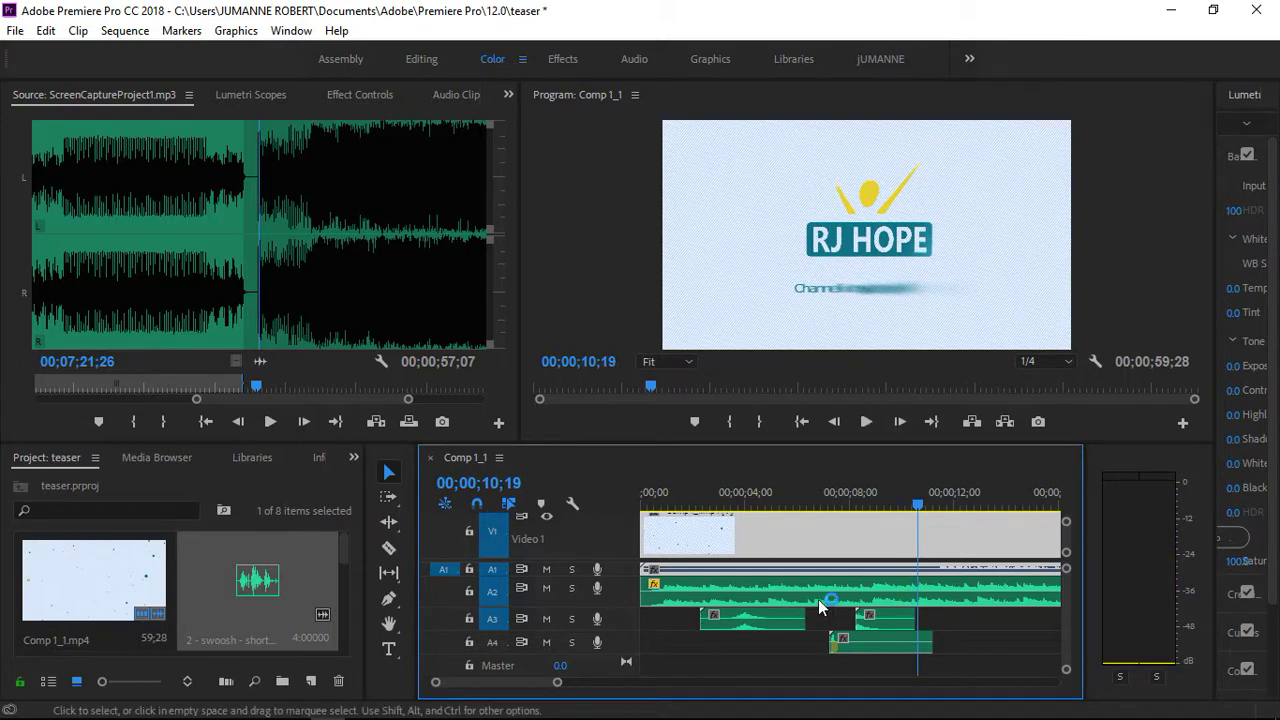
pyautogui.click(844, 512)
pyautogui.press('space')
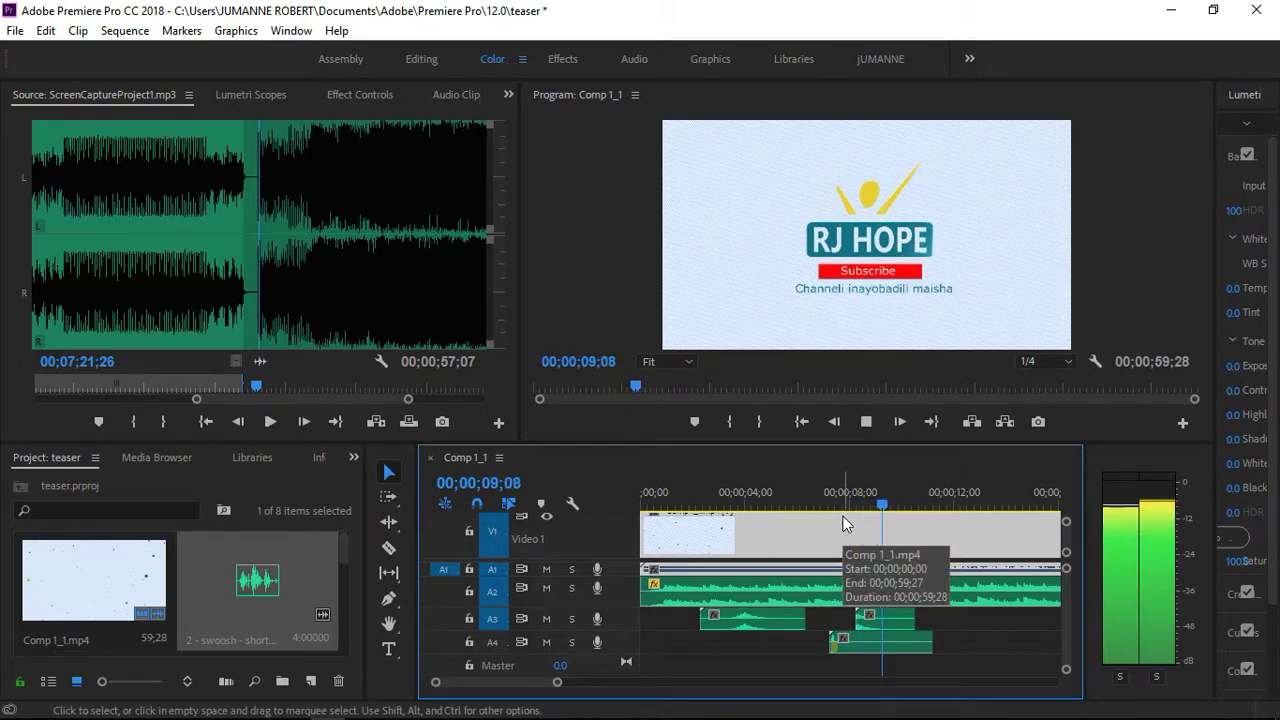
pyautogui.press('space')
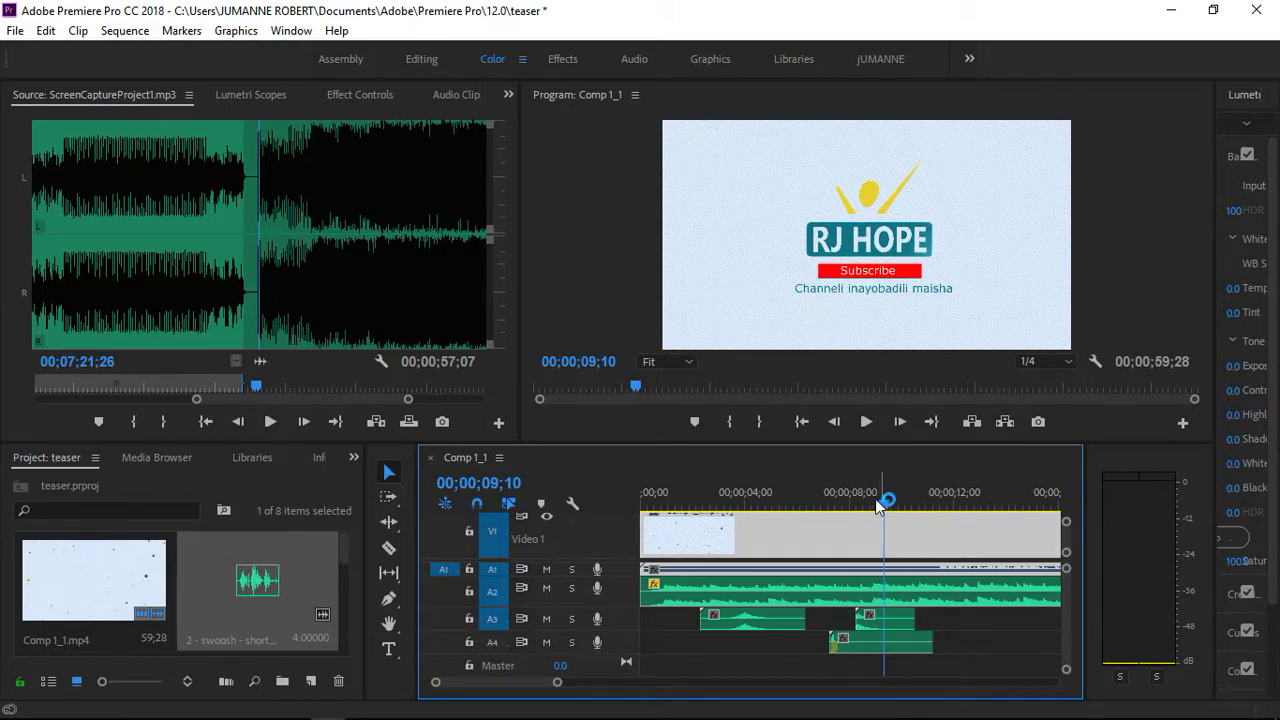
pyautogui.moveTo(884, 505); pyautogui.dragTo(813, 508)
pyautogui.press('space')
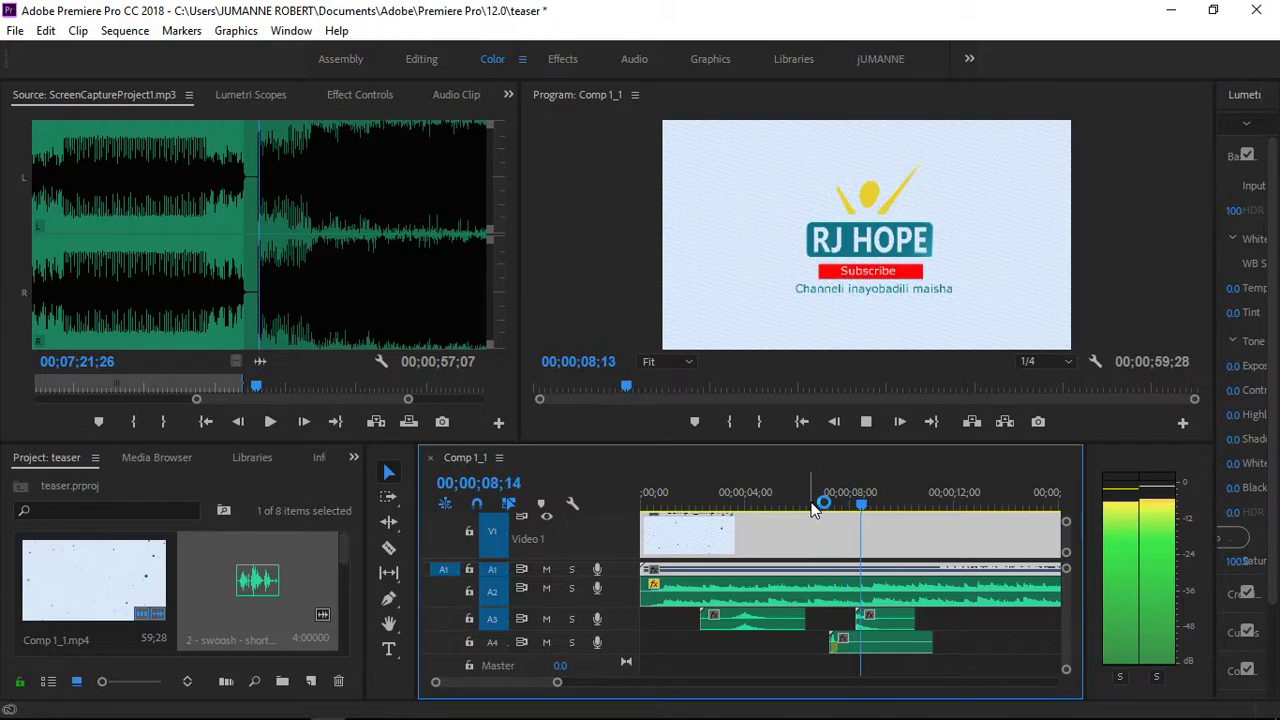
pyautogui.press('space')
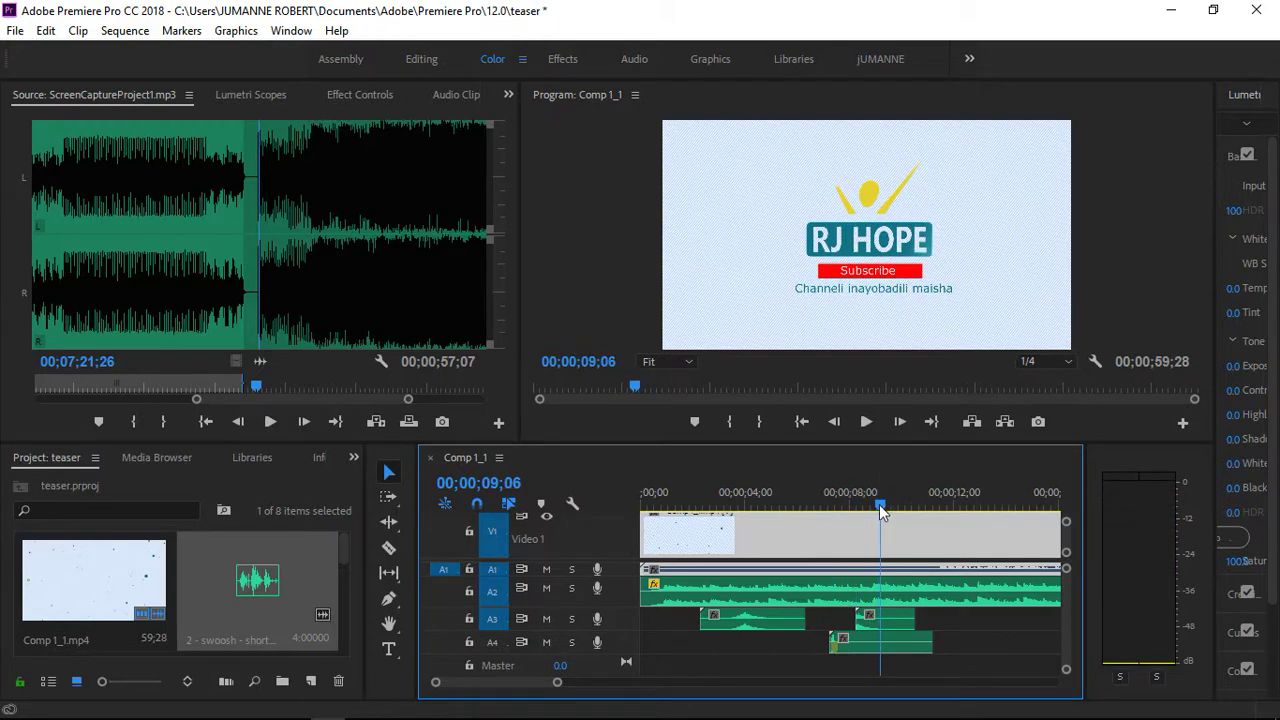
# Play the teaser from the beginning, check its closing logo section near 00;00;56;00 and save the project
pyautogui.moveTo(880, 510); pyautogui.dragTo(642, 506)
pyautogui.press('space')
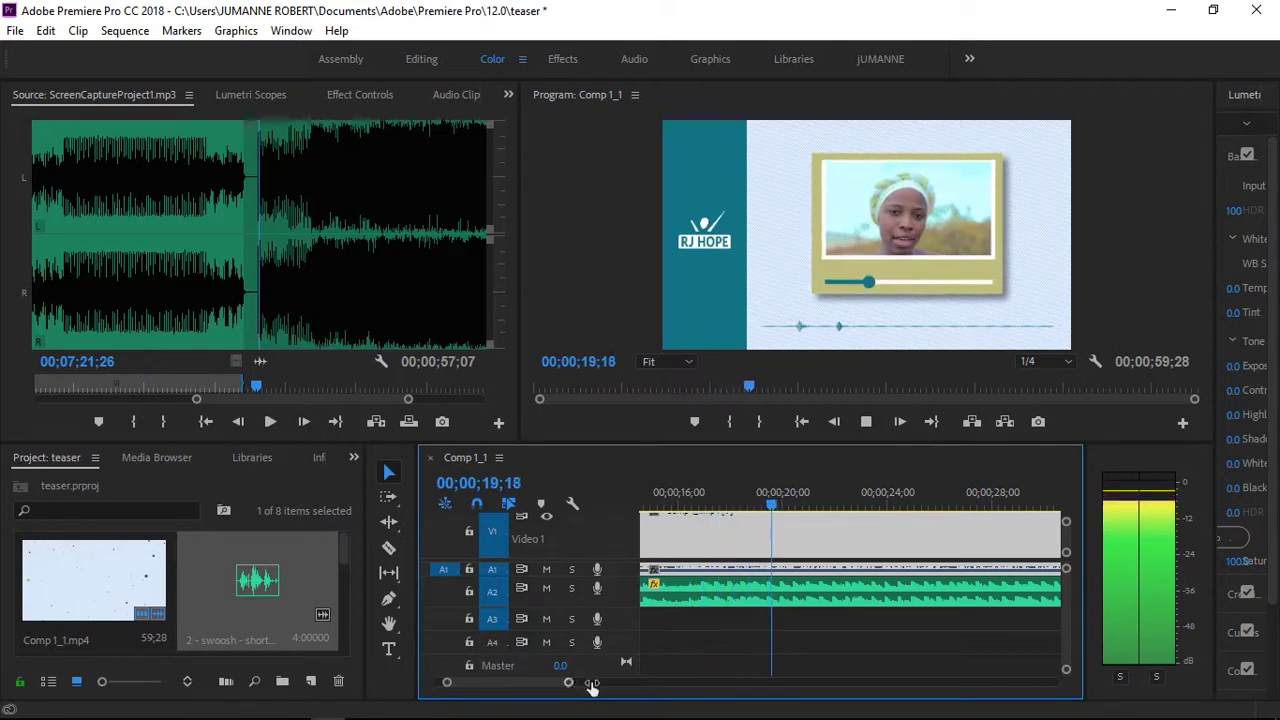
pyautogui.moveTo(591, 689); pyautogui.dragTo(783, 716)
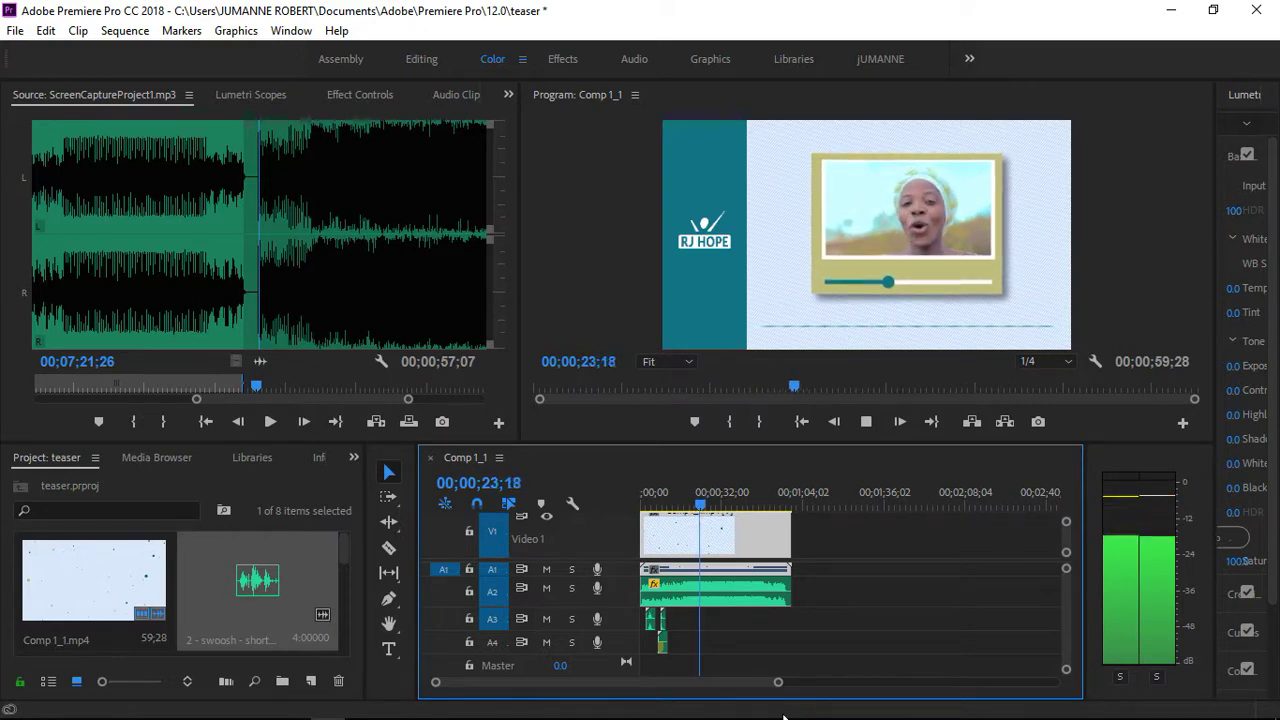
pyautogui.hotkey('ctrl', 's')
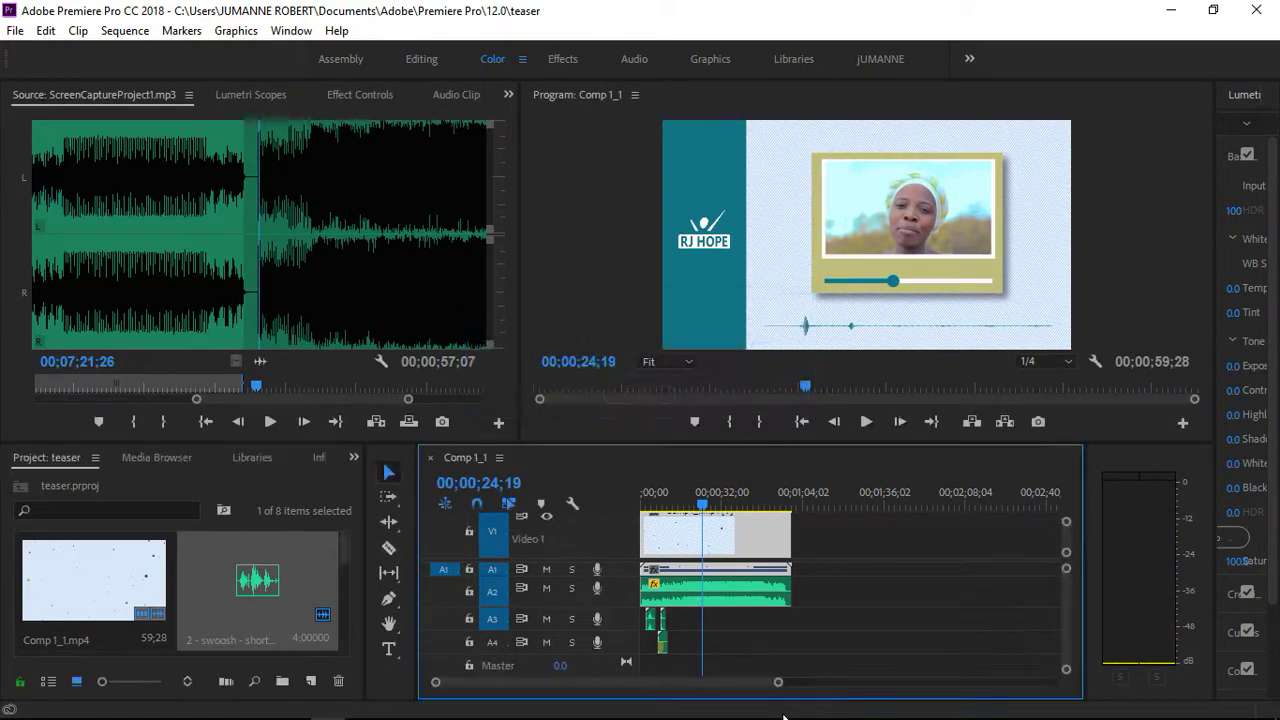
pyautogui.press('space')
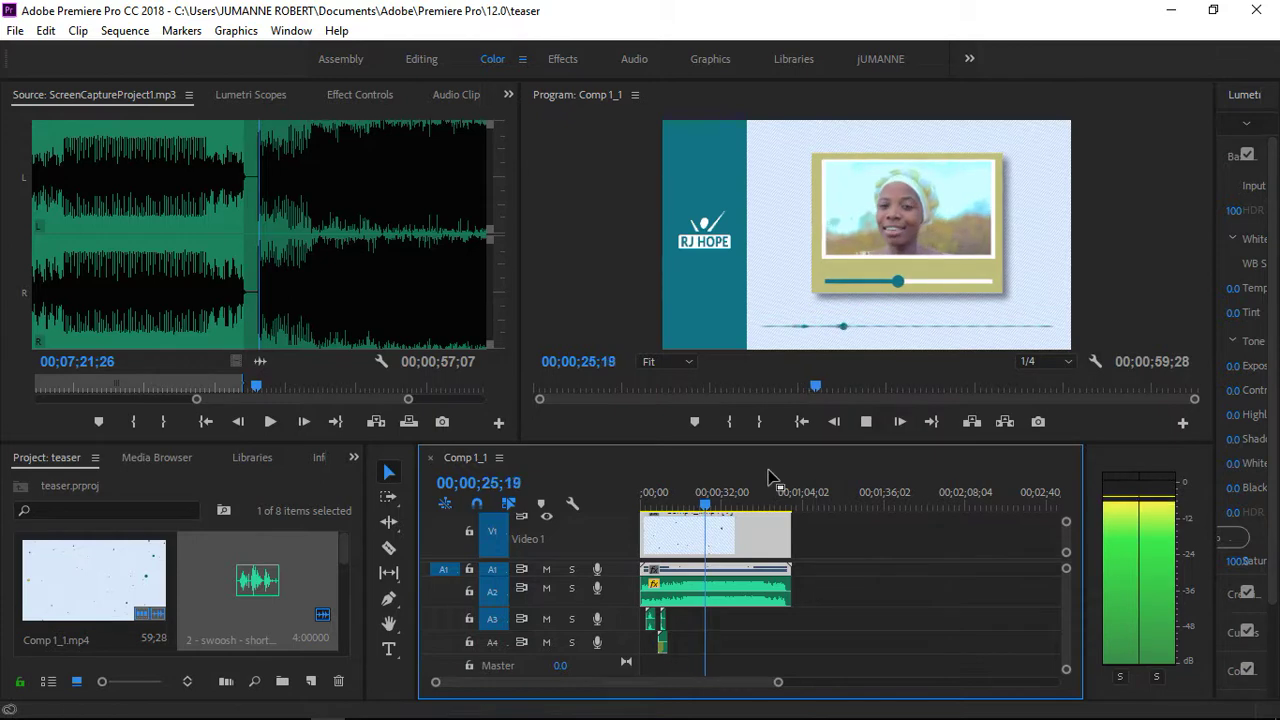
pyautogui.moveTo(775, 505); pyautogui.dragTo(769, 504)
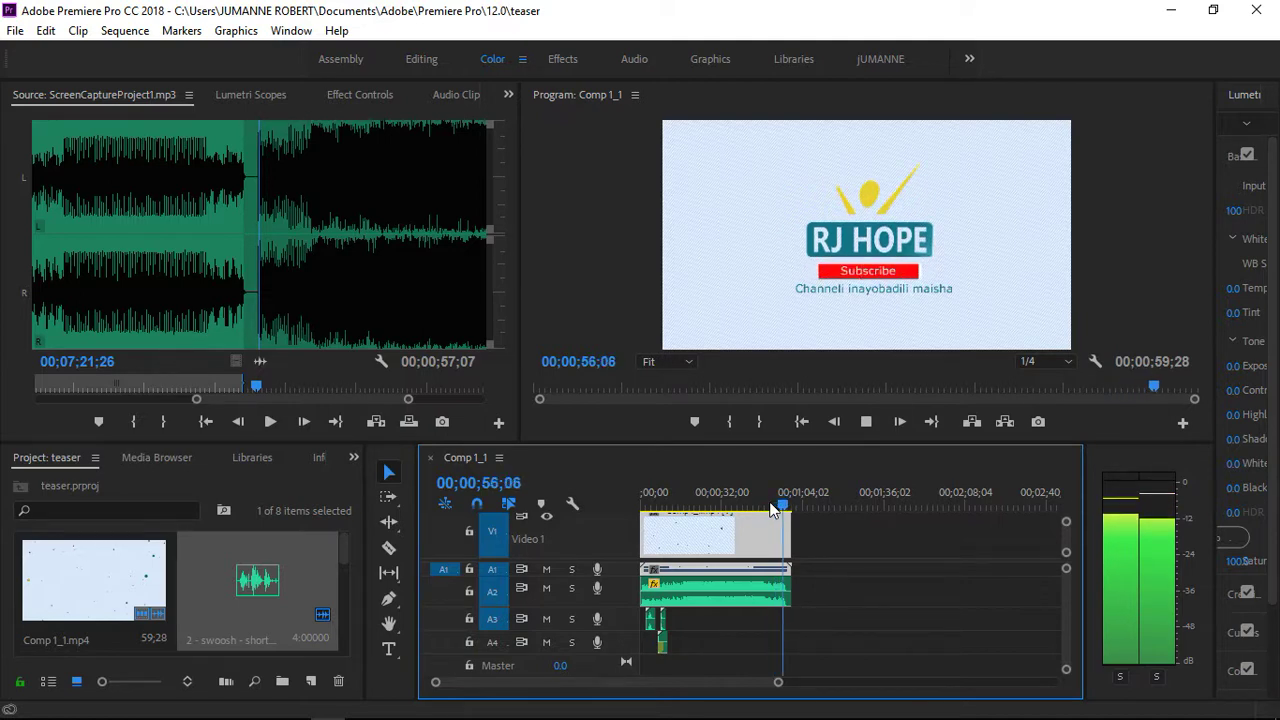
pyautogui.press('space')
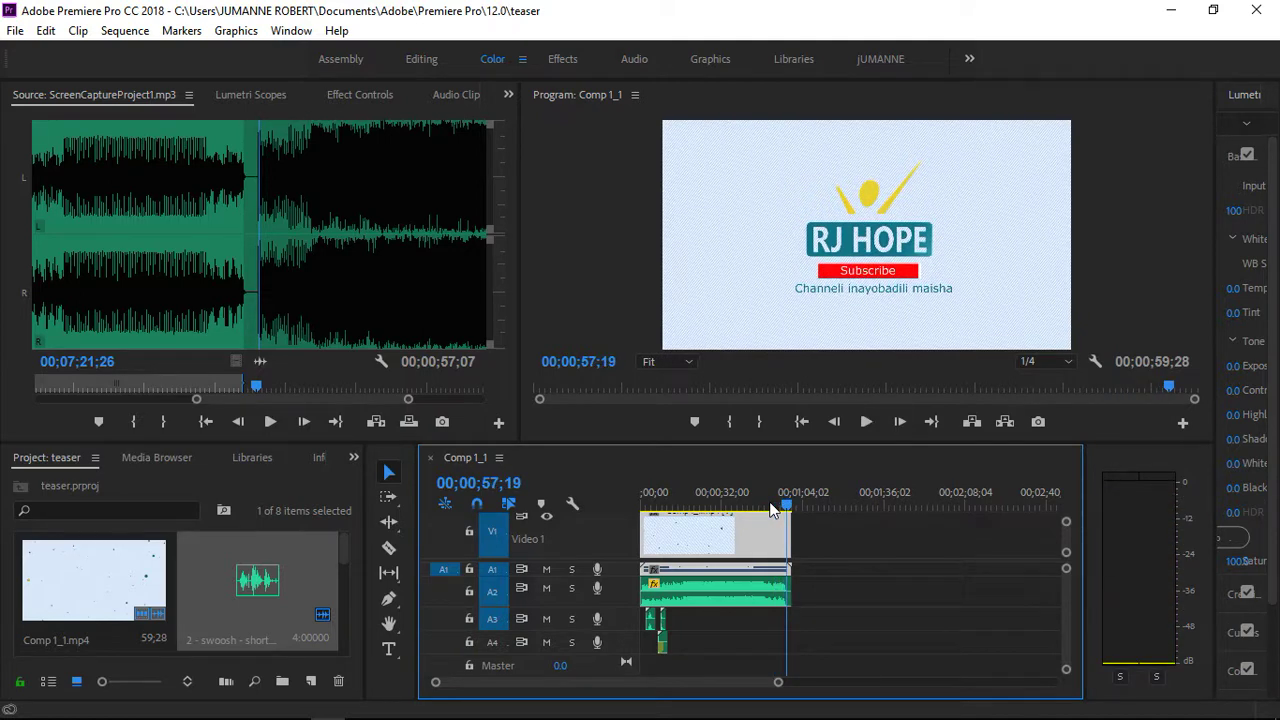
pyautogui.hotkey('ctrl', 's')
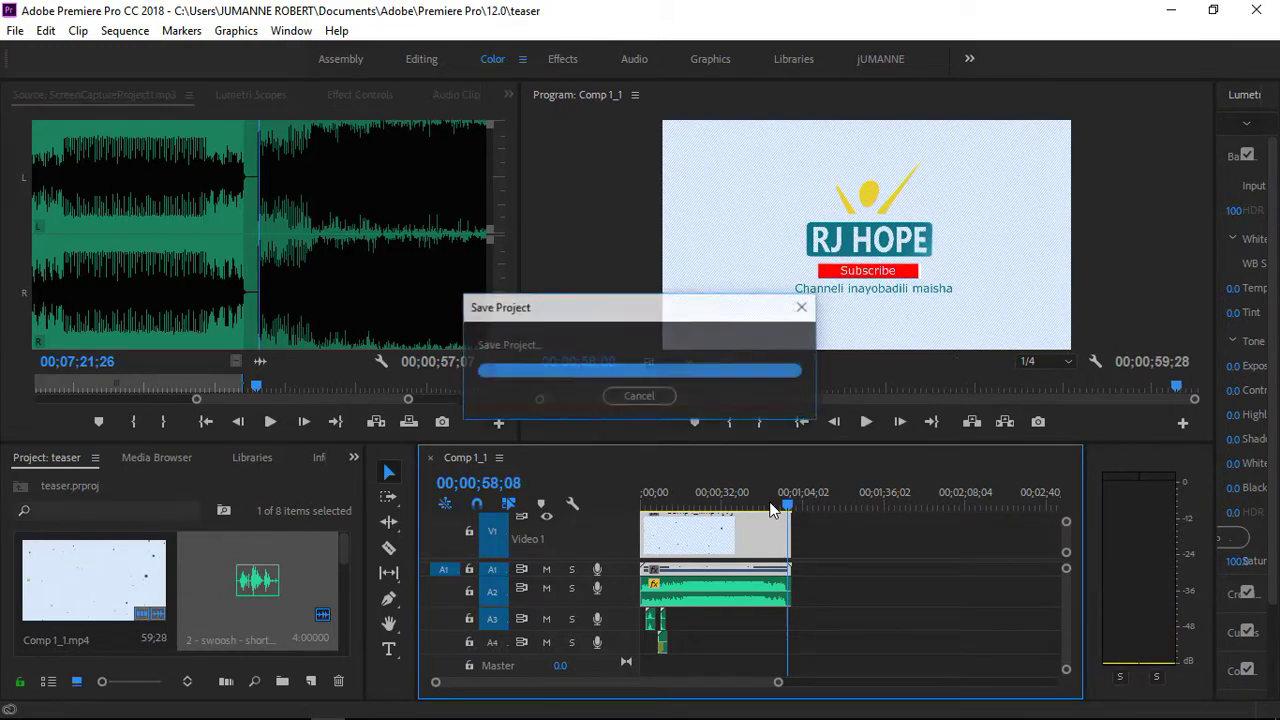
# Queue the Comp 1_1 sequence in Adobe Media Encoder as H.264 with the Match Source - High bitrate preset and start encoding
pyautogui.click(841, 545)
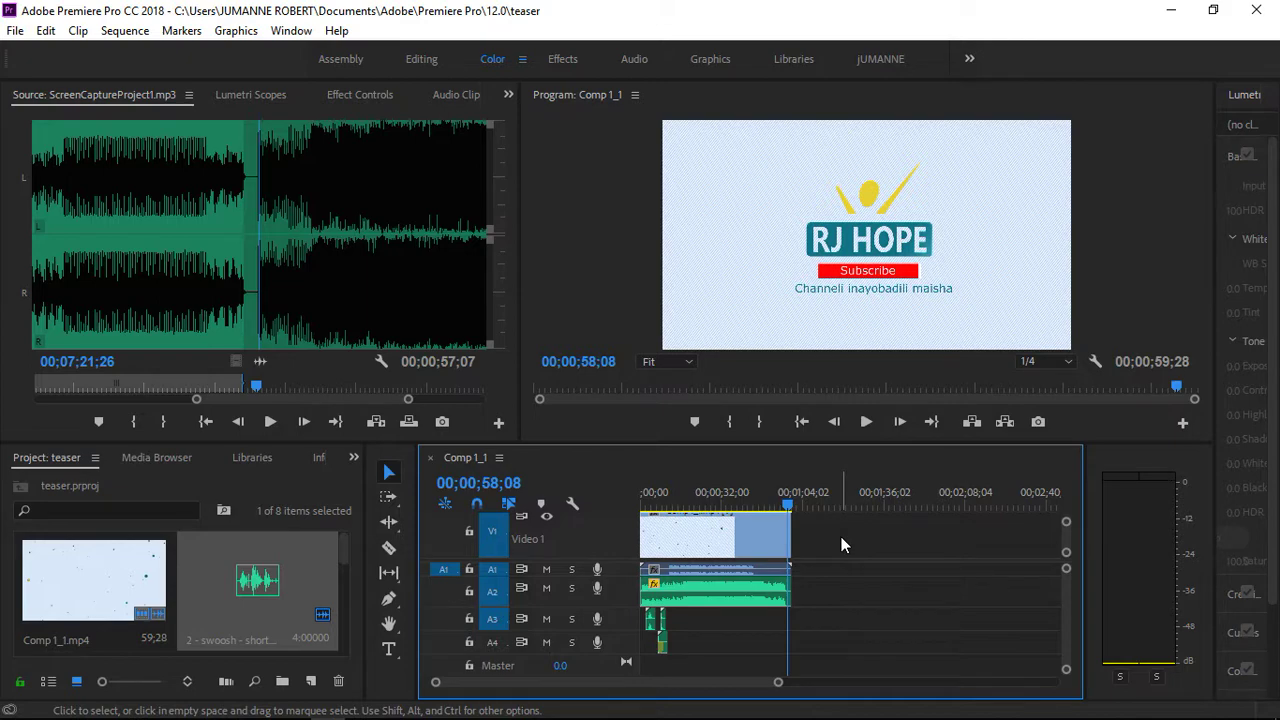
pyautogui.hotkey('ctrl', 'm')
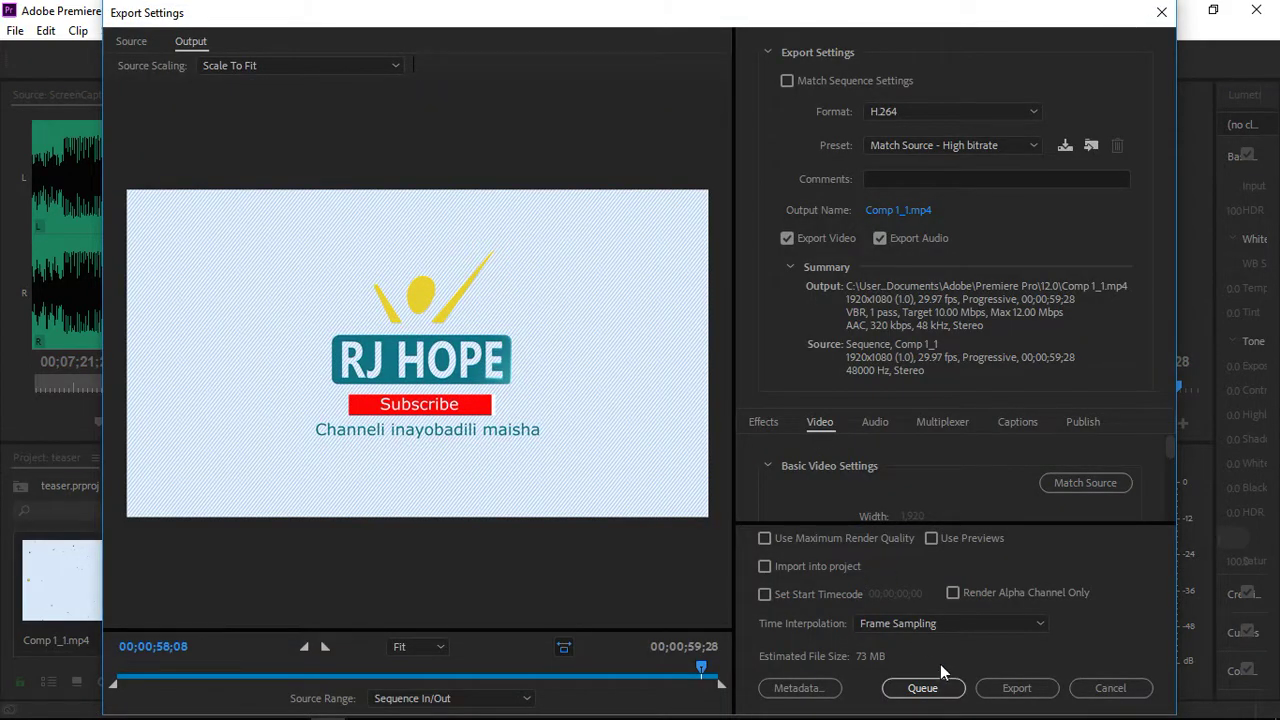
pyautogui.moveTo(1170, 446); pyautogui.dragTo(1176, 515)
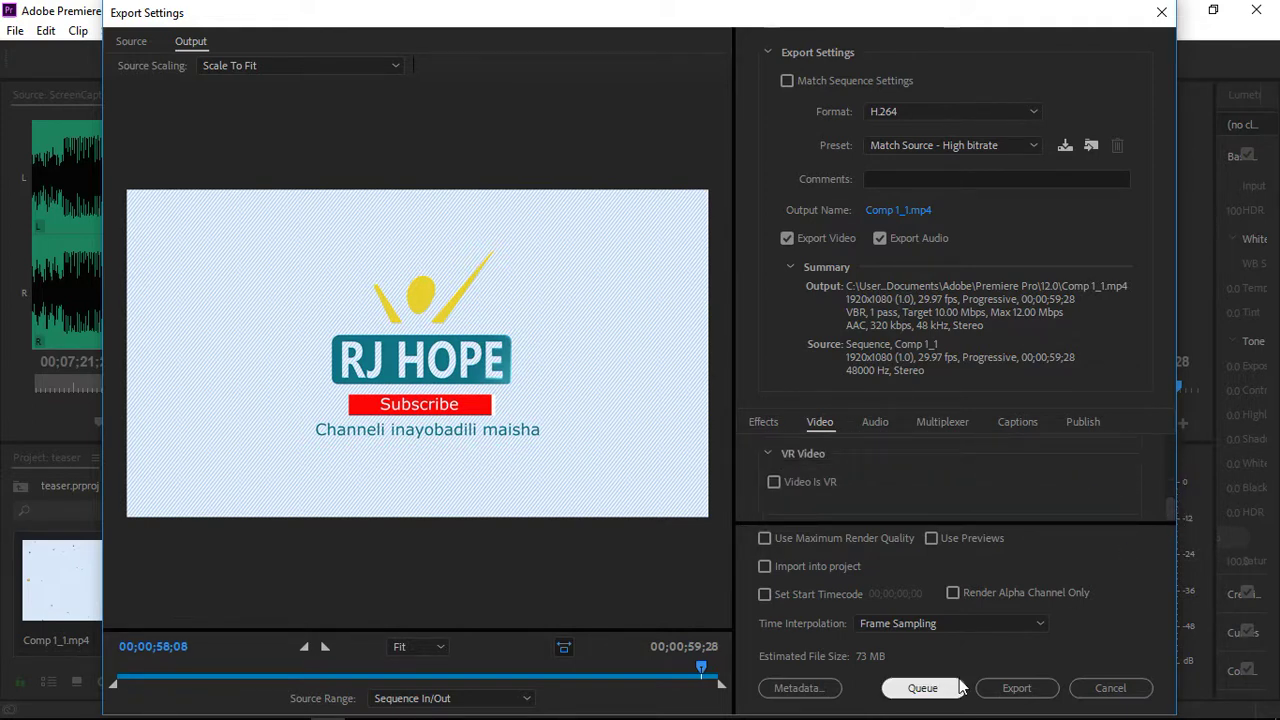
pyautogui.click(922, 688)
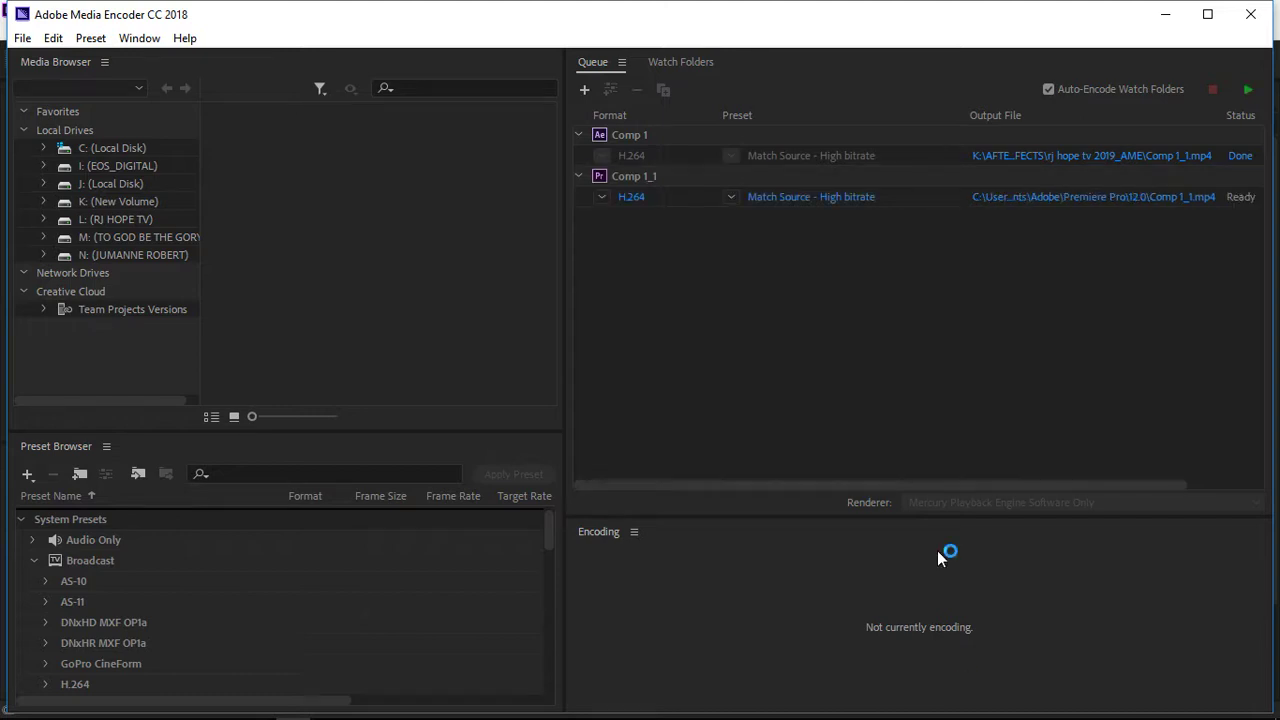
pyautogui.click(632, 172)
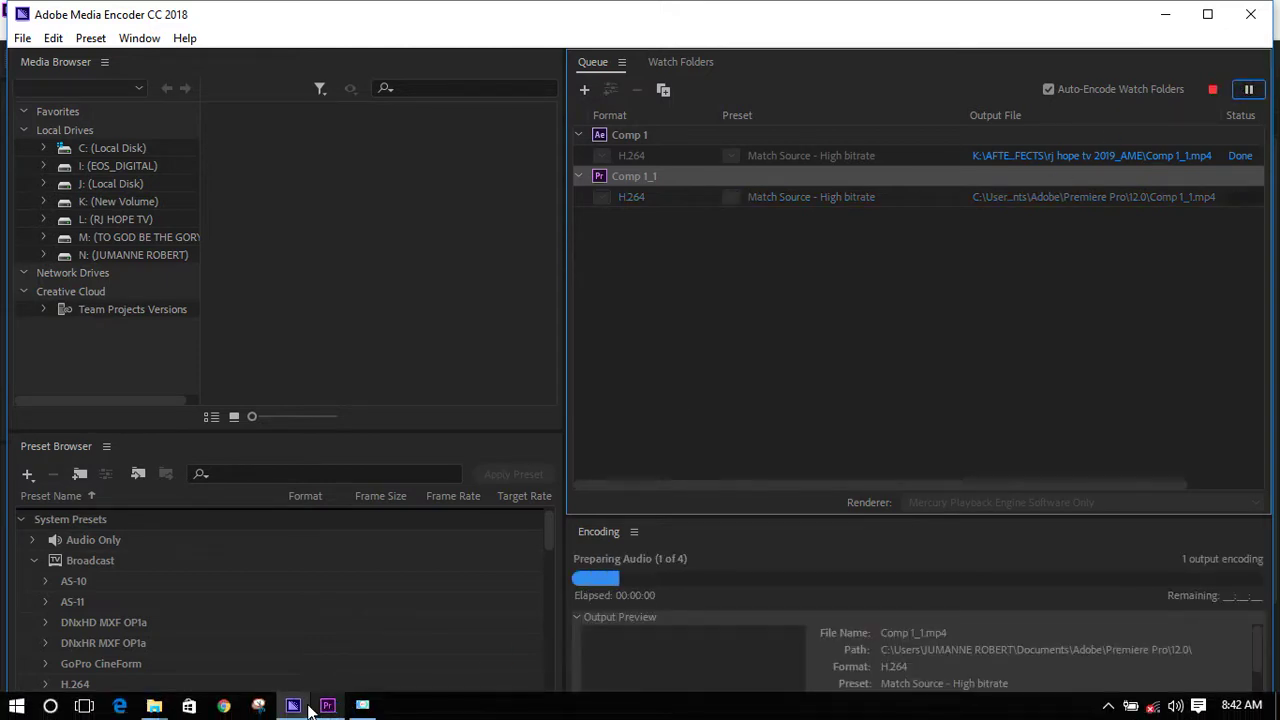
pyautogui.moveTo(333, 709)
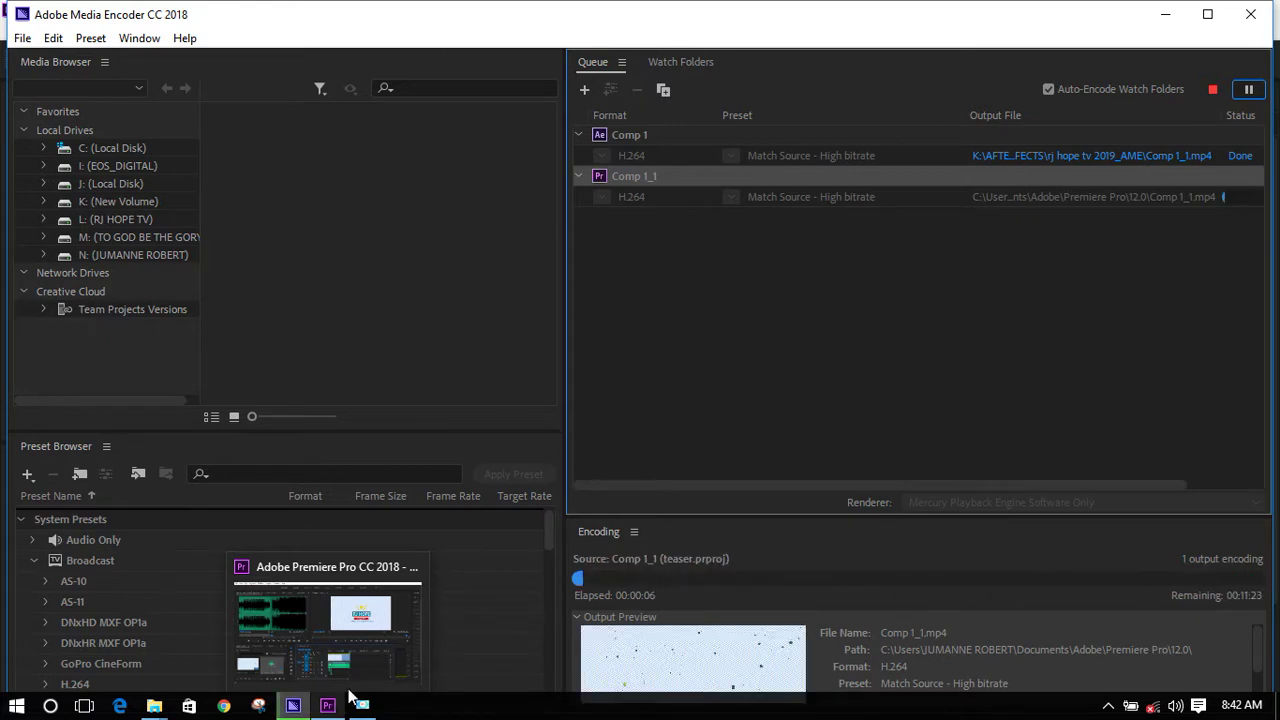
pyautogui.click(361, 707)
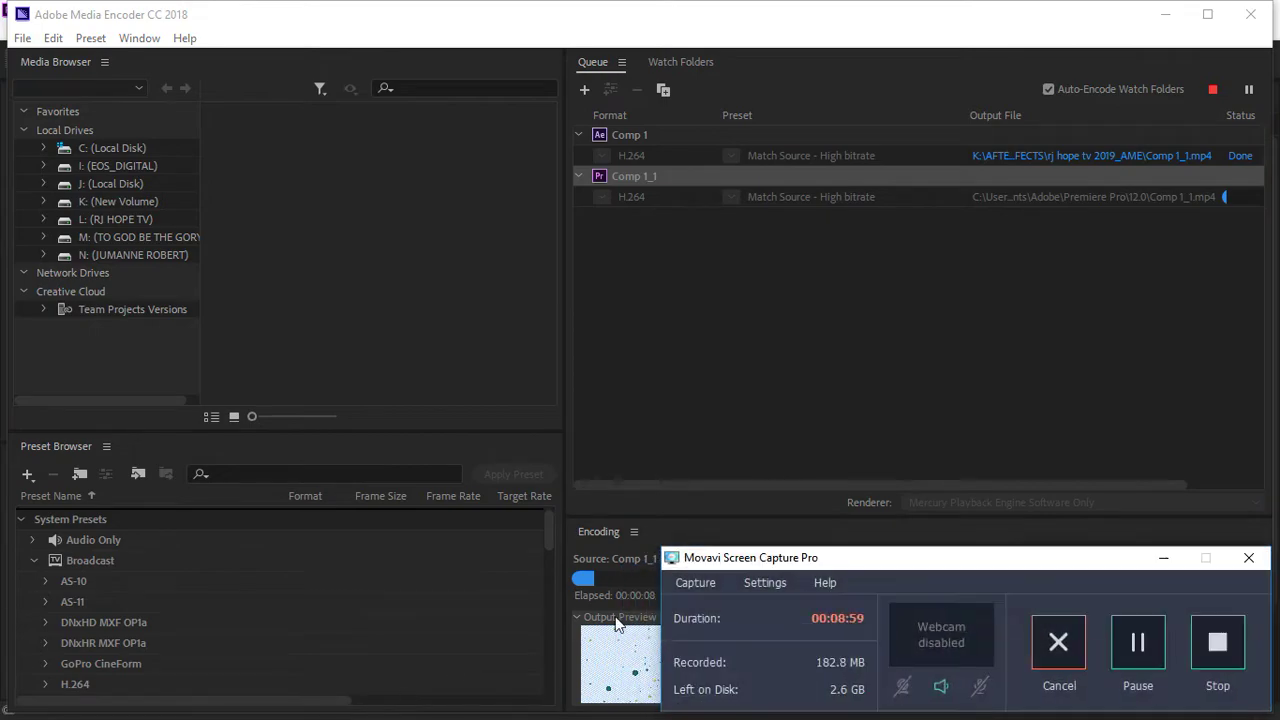